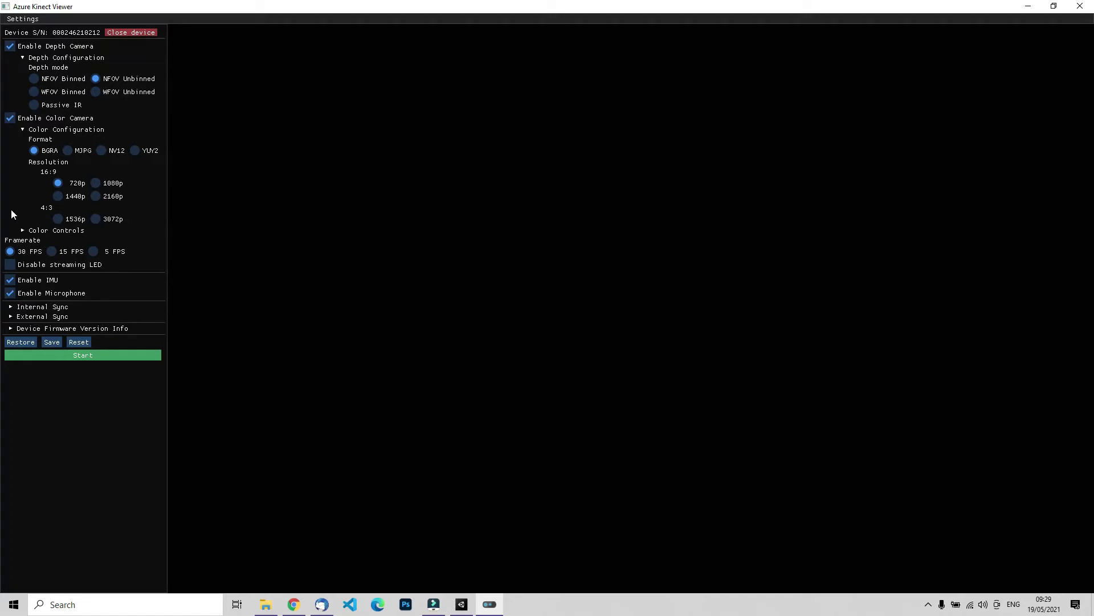
- Show the color controls and start streaming from the depth and color cameras, IMU and microphone
click(23, 230)
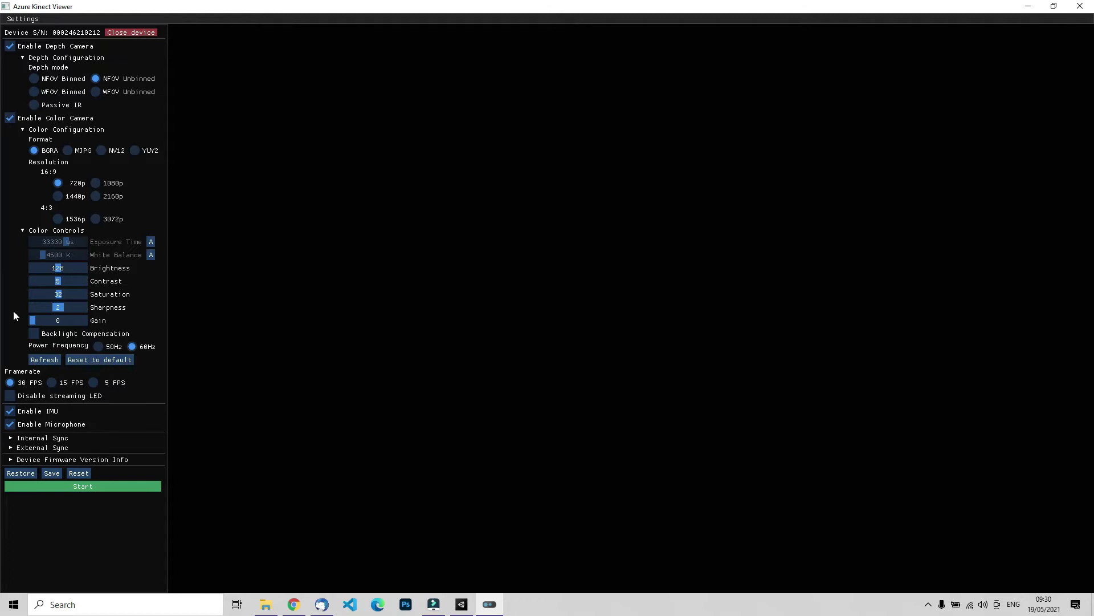
click(70, 490)
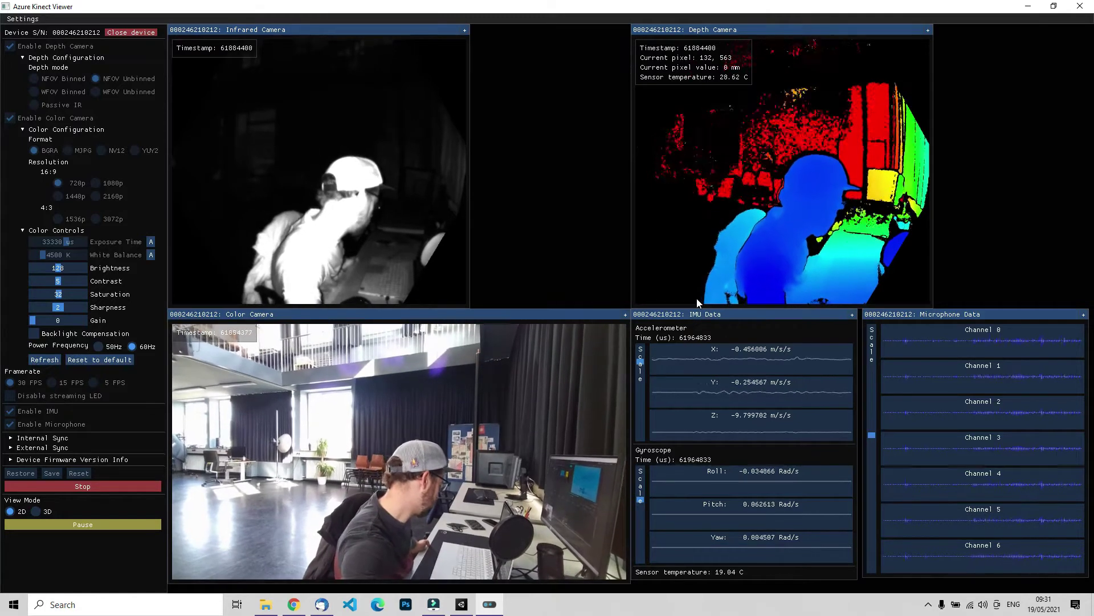
mouse_move(710, 356)
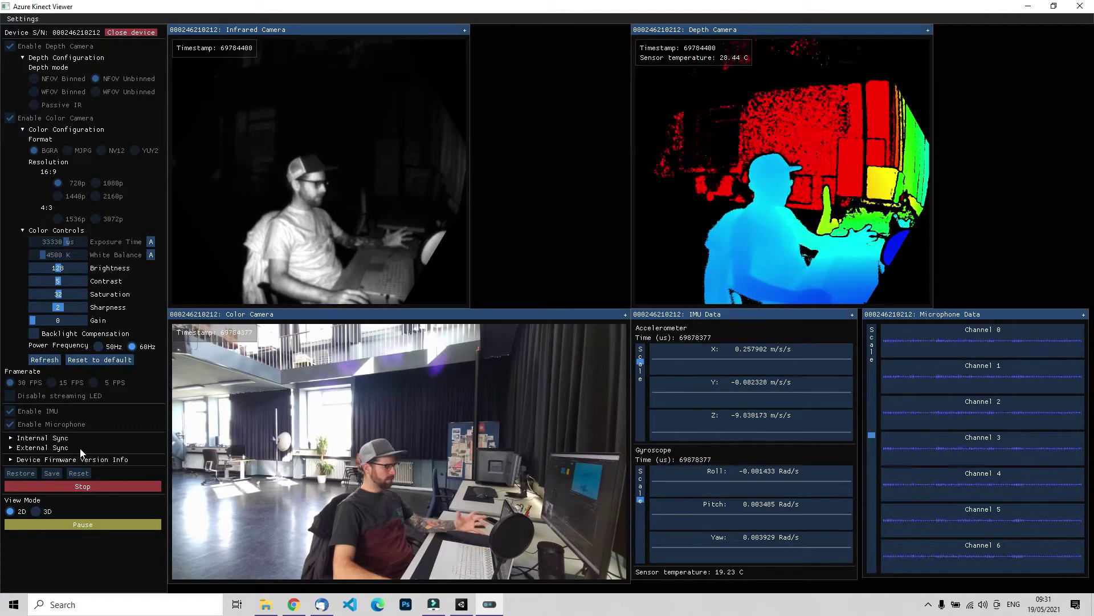
- Switch the live stream to the 3D point cloud view and examine the seated person from several angles and distances
click(35, 511)
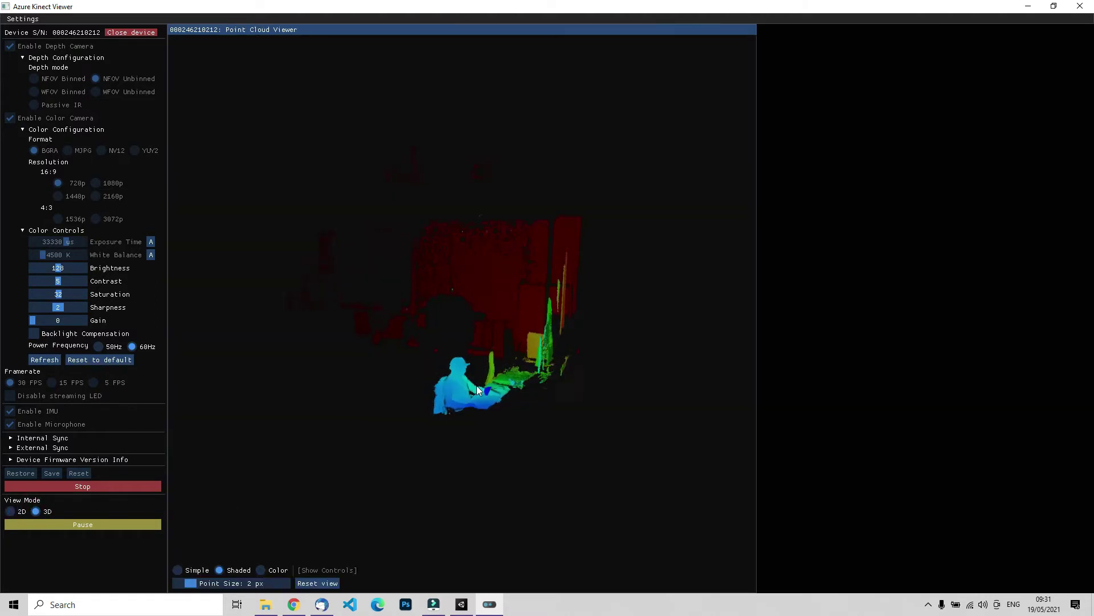
scroll(476, 386, up, 8)
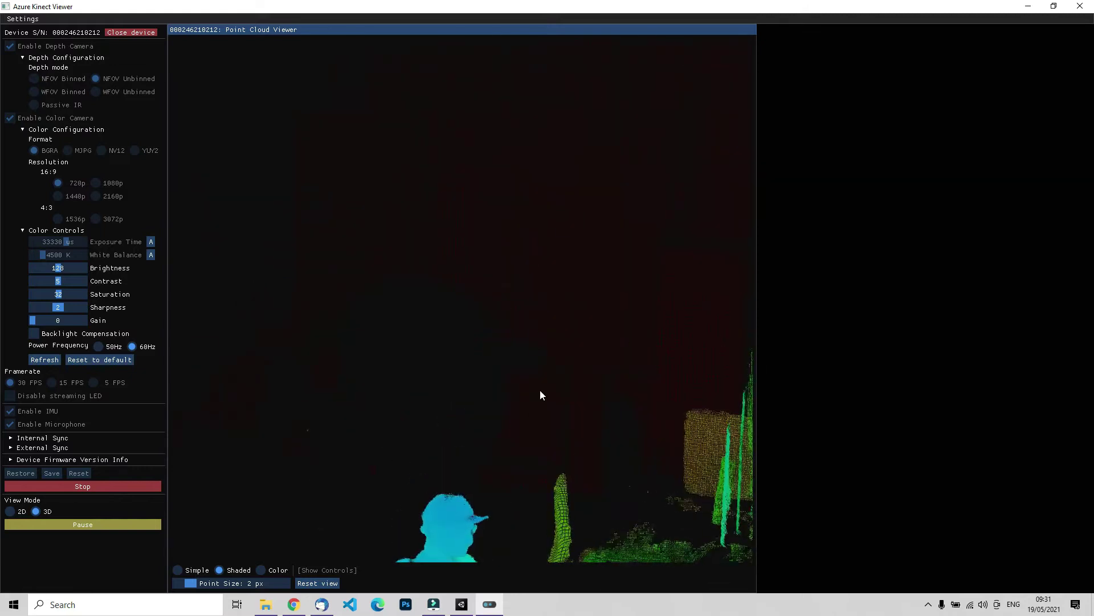
scroll(545, 402, down, 2)
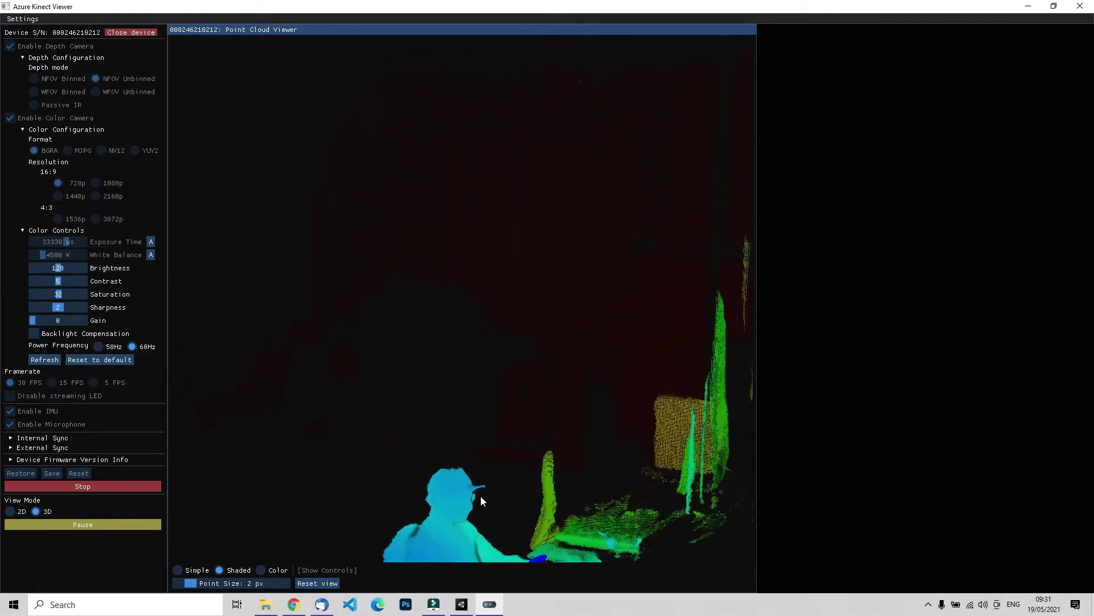
drag(481, 494, 546, 404)
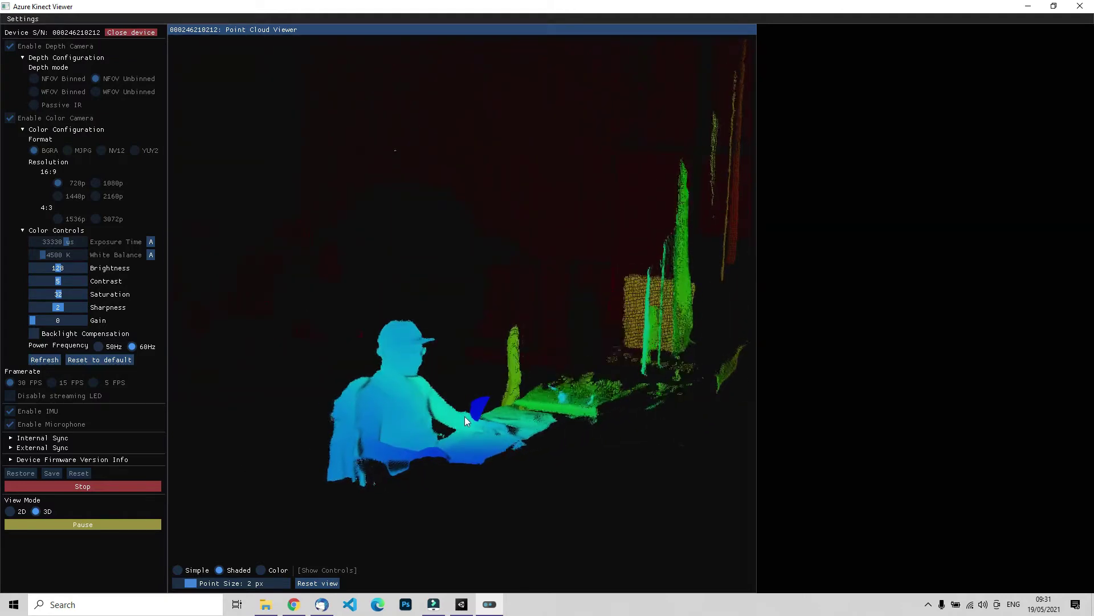
mouse_move(406, 413)
mouse_down()
mouse_move(565, 412)
mouse_move(581, 386)
mouse_move(525, 364)
mouse_move(456, 374)
mouse_move(473, 350)
mouse_move(314, 380)
mouse_move(465, 374)
mouse_move(504, 362)
mouse_move(477, 374)
mouse_move(562, 383)
mouse_move(495, 370)
mouse_move(530, 389)
mouse_move(354, 393)
mouse_move(392, 397)
mouse_move(481, 371)
mouse_move(446, 396)
mouse_move(480, 392)
mouse_move(508, 407)
mouse_move(456, 395)
mouse_move(461, 361)
mouse_up()
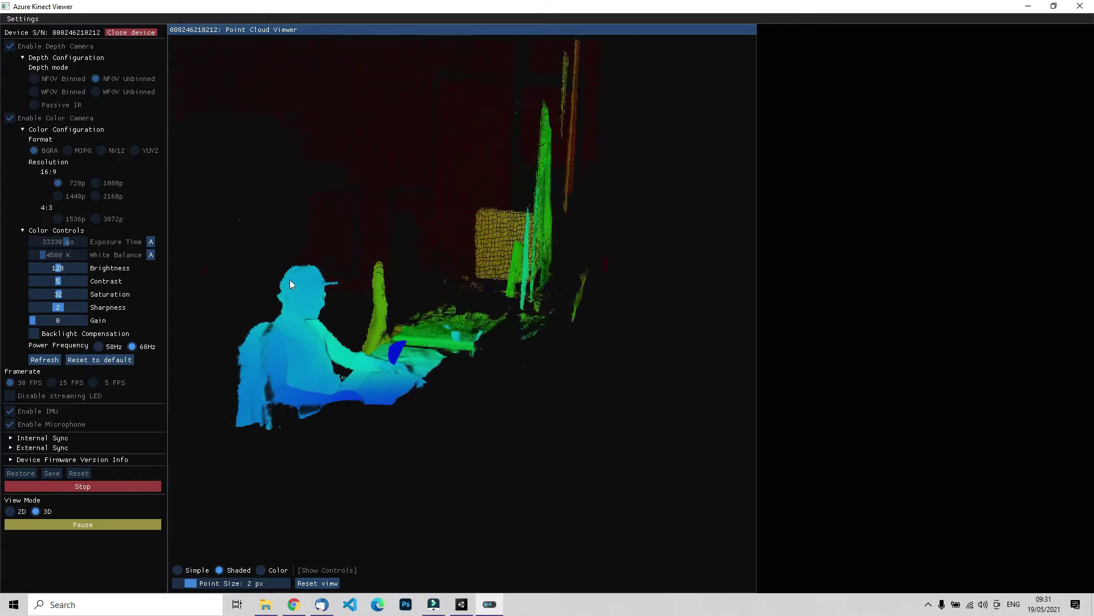
mouse_move(332, 342)
mouse_down()
mouse_move(577, 366)
mouse_move(533, 353)
mouse_move(439, 359)
mouse_move(500, 357)
mouse_move(358, 342)
mouse_move(443, 360)
mouse_move(504, 359)
mouse_up()
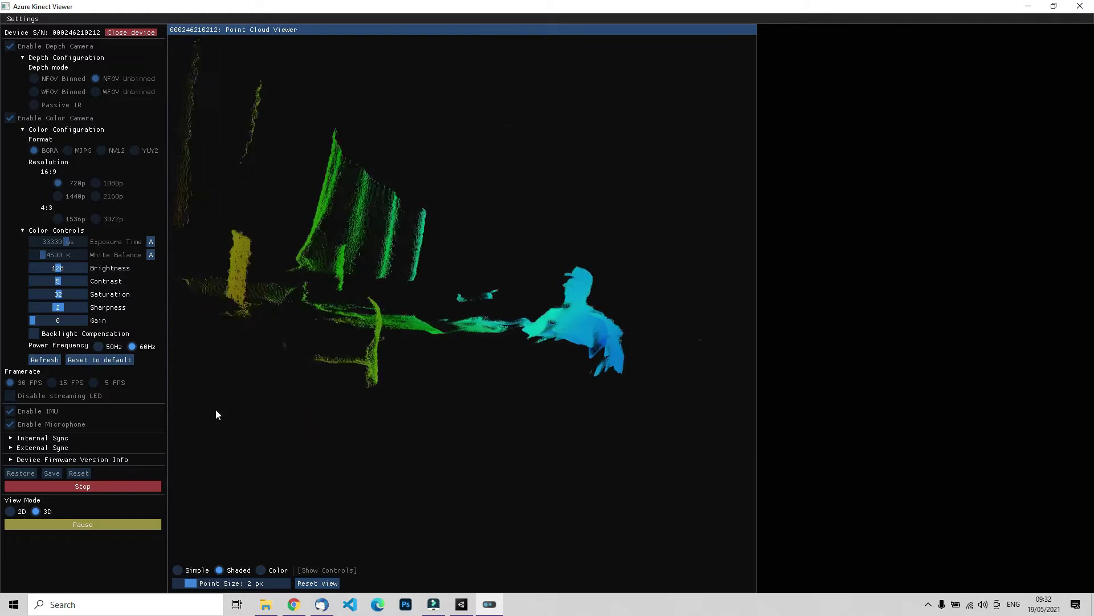
- Stop the running stream and restart it with the depth mode set to WFOV Binned
click(83, 524)
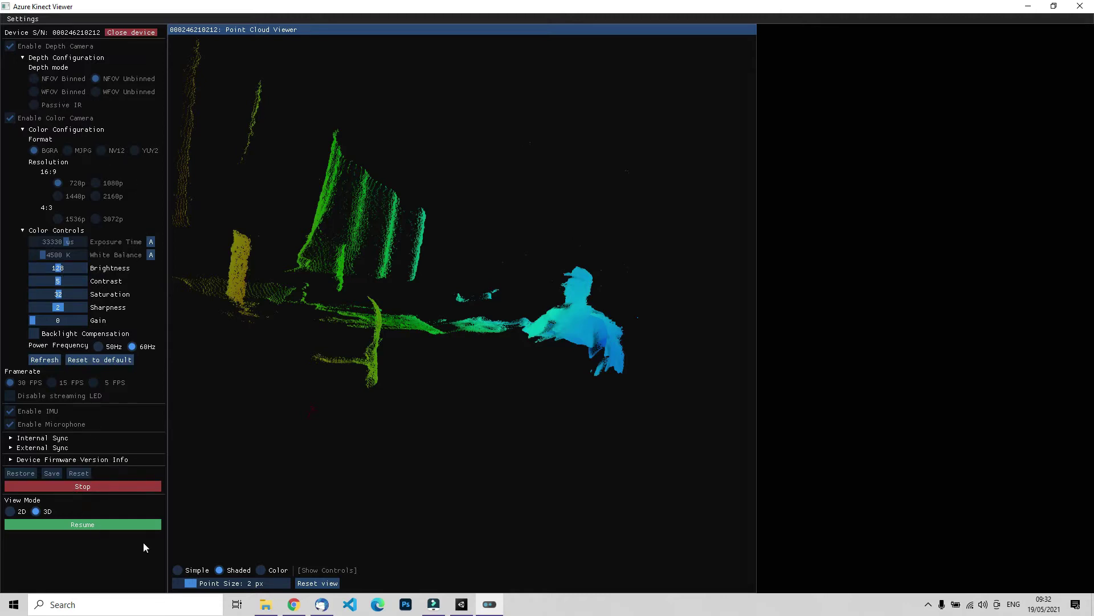
click(76, 484)
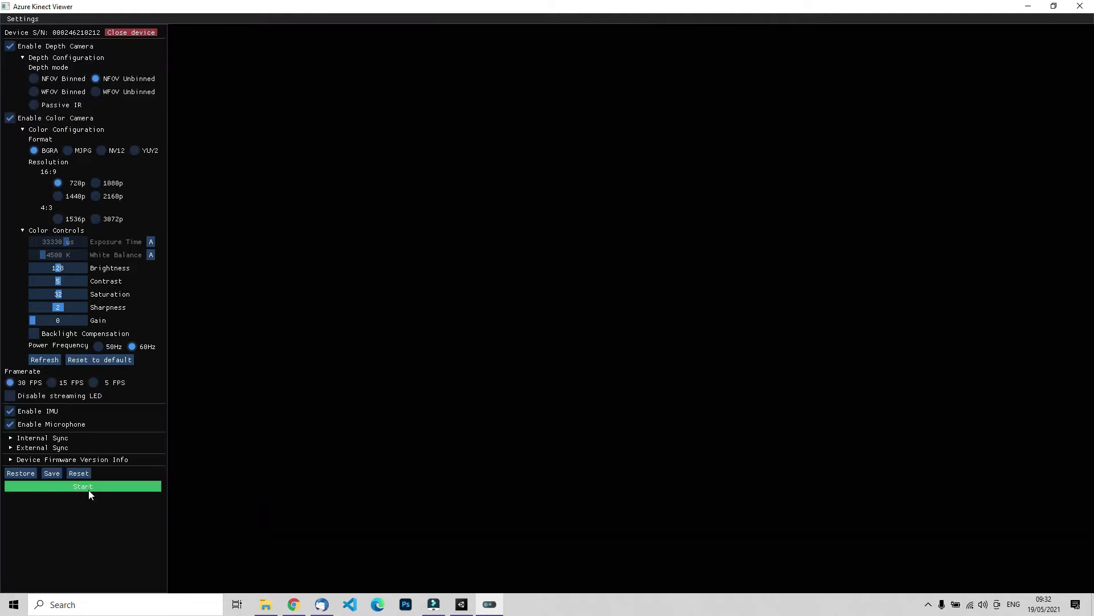
click(35, 91)
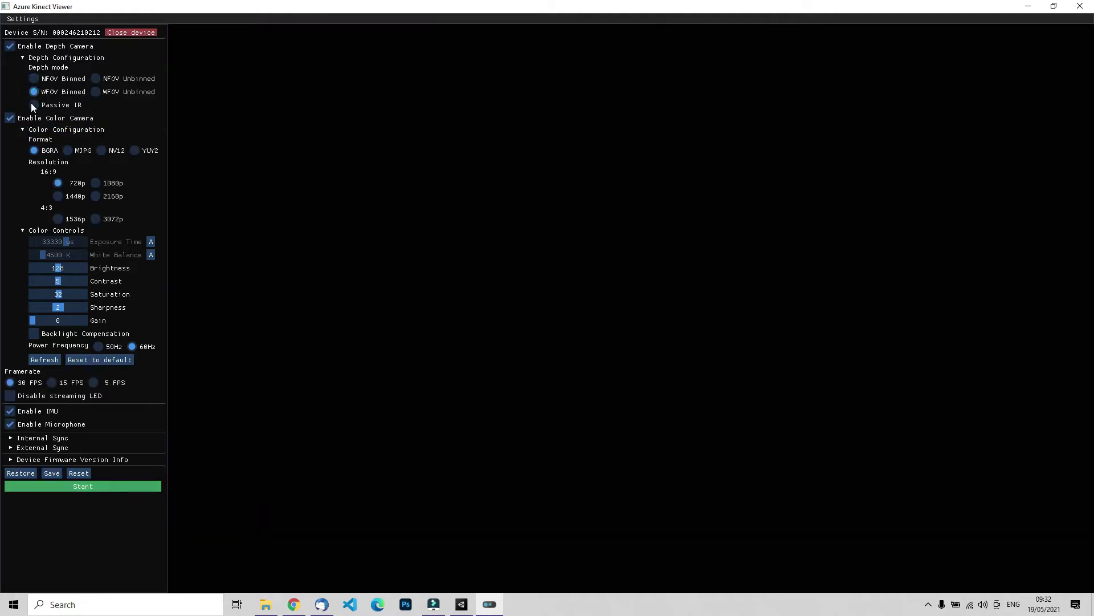
click(81, 488)
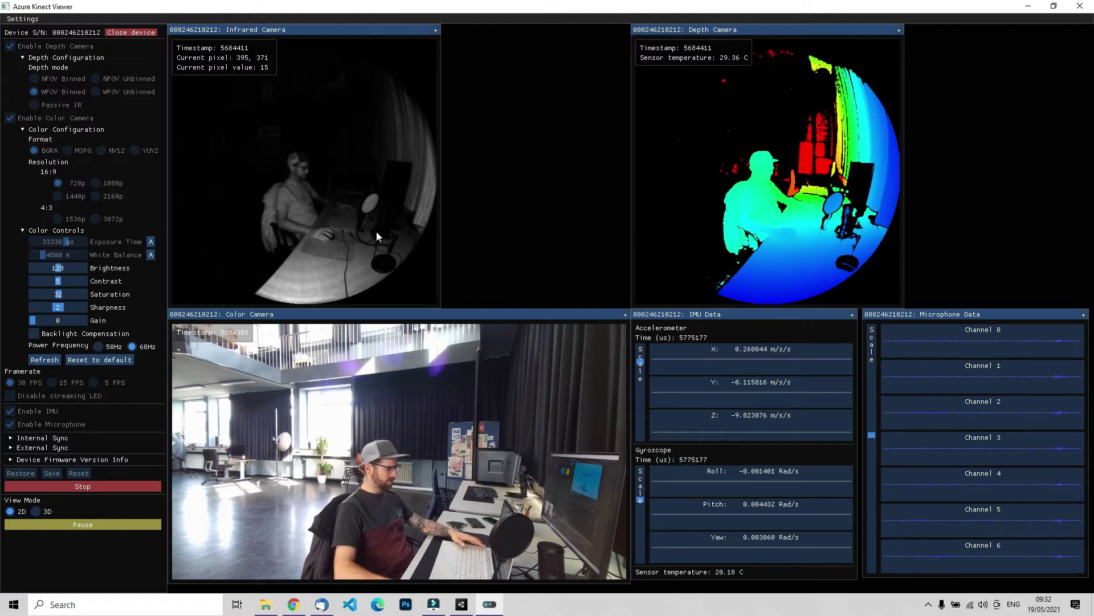
- Close the Azure Kinect Viewer and present the Google Slides deck from the "Open the Viewer..." slide
click(1081, 10)
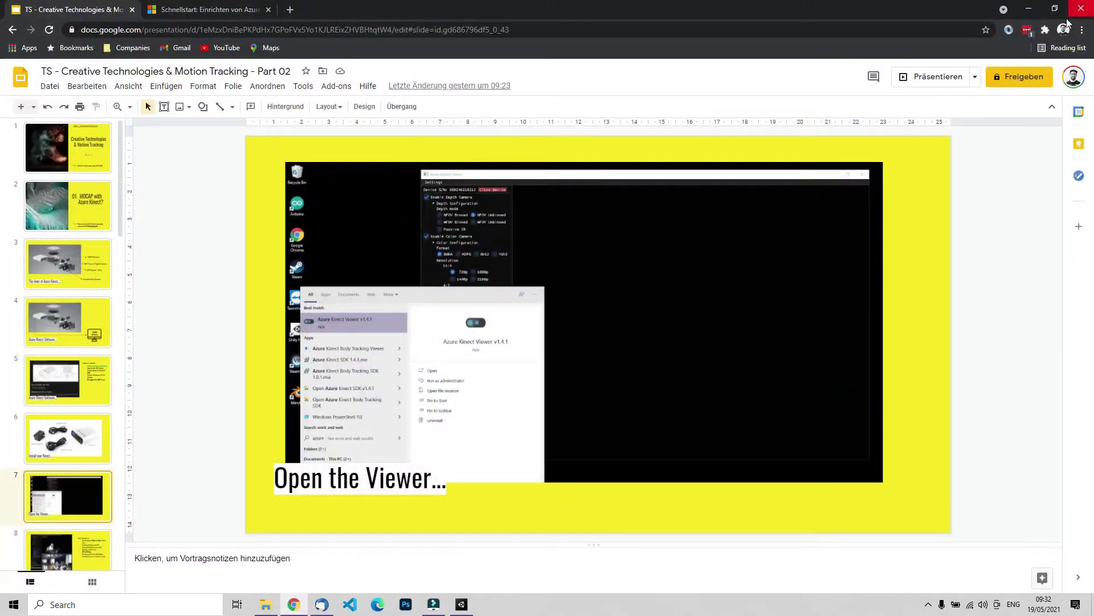
click(944, 78)
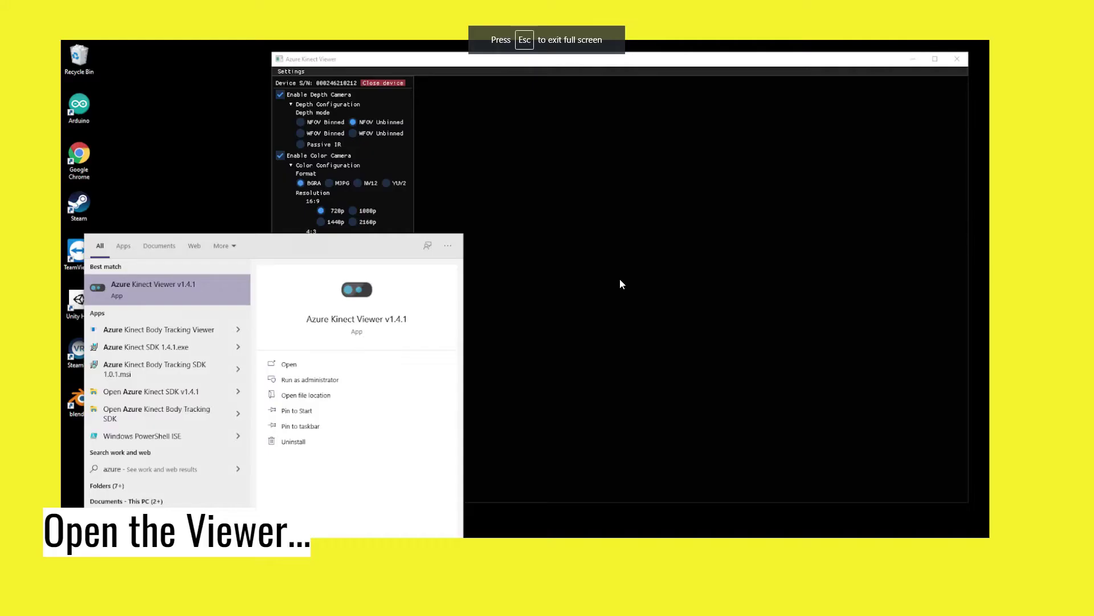
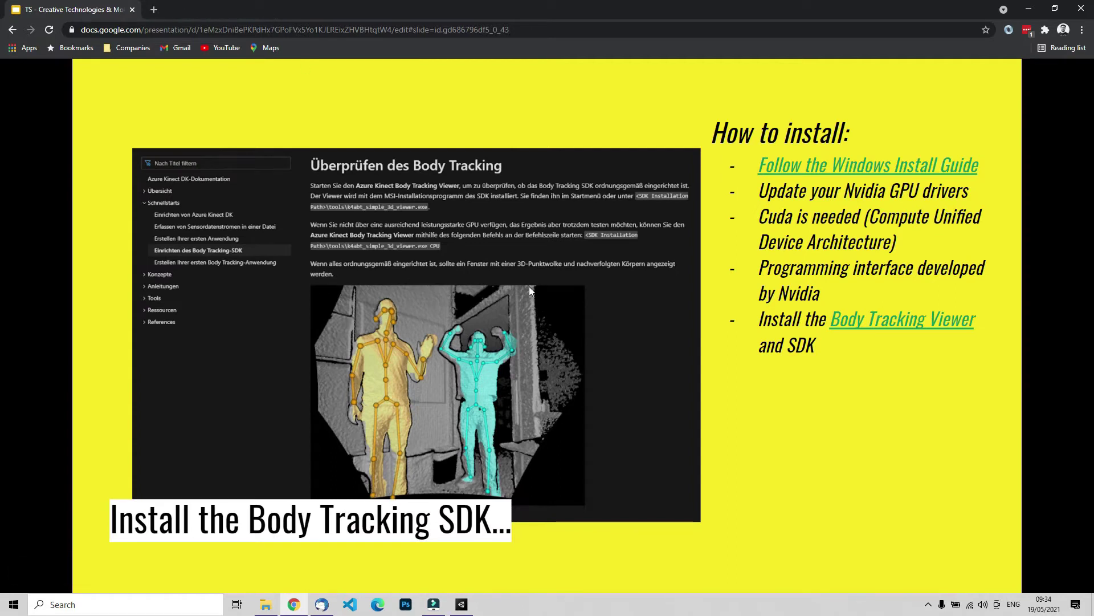
- Launch the Azure Kinect Body Tracking Viewer, examine the tracked skeleton in its maximized 3D Visualization window, and close that window
click(120, 605)
text(body)
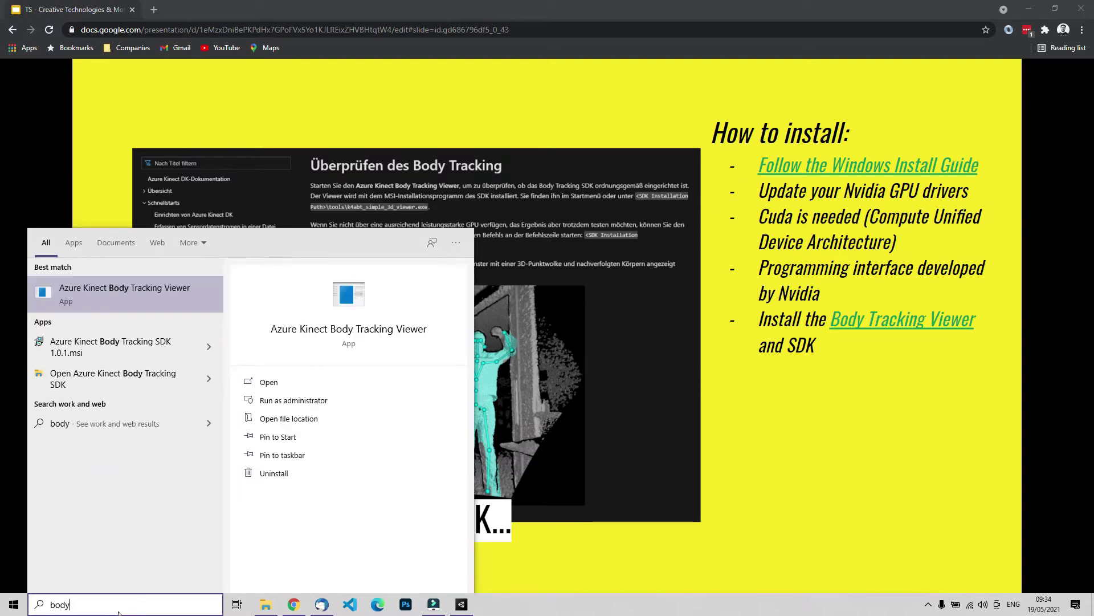
click(150, 293)
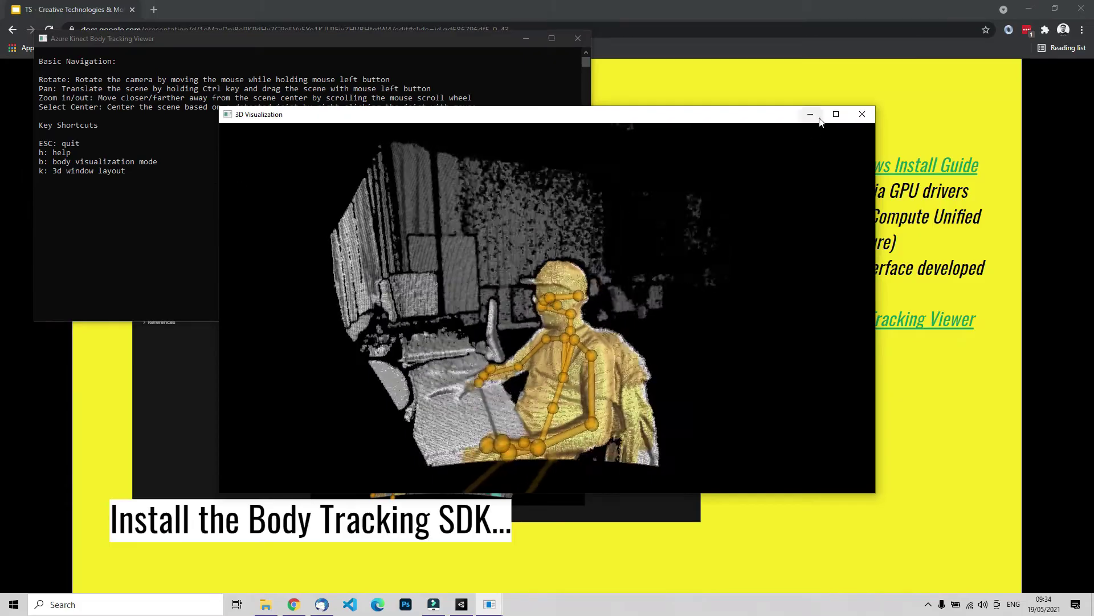
click(833, 115)
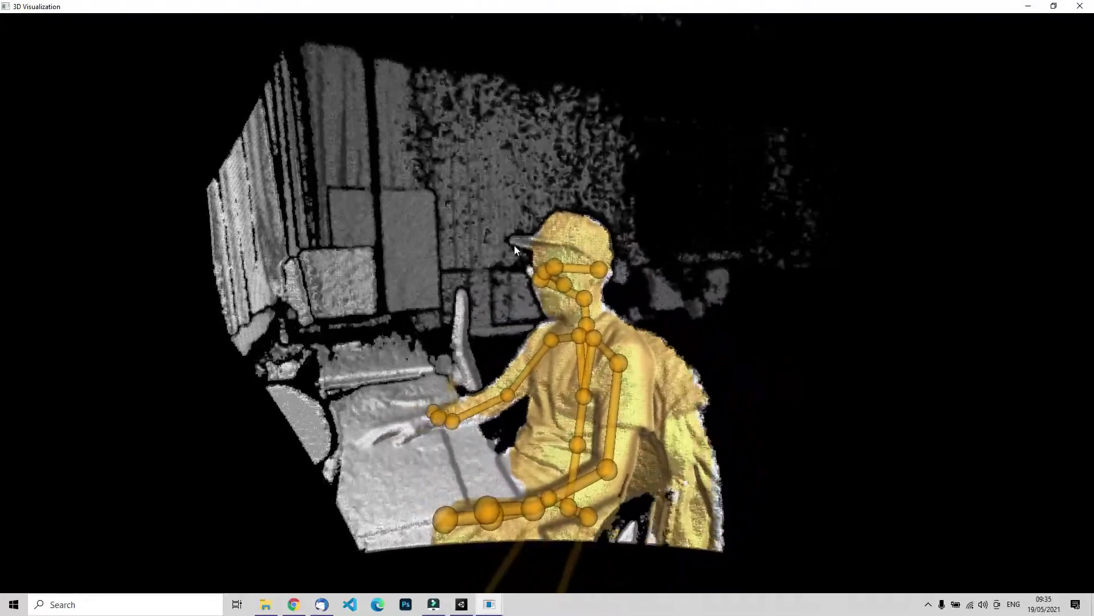
click(1089, 6)
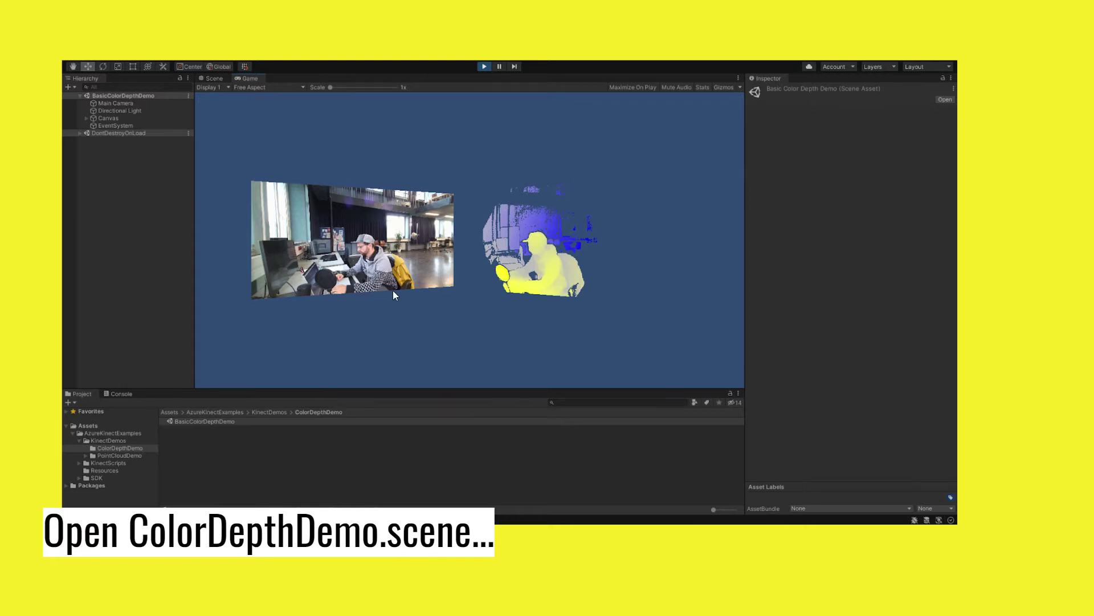
- Exit the slide presentation and switch to the Unity project 01_AzureKinectUnityFree in a maximized window
key(Escape)
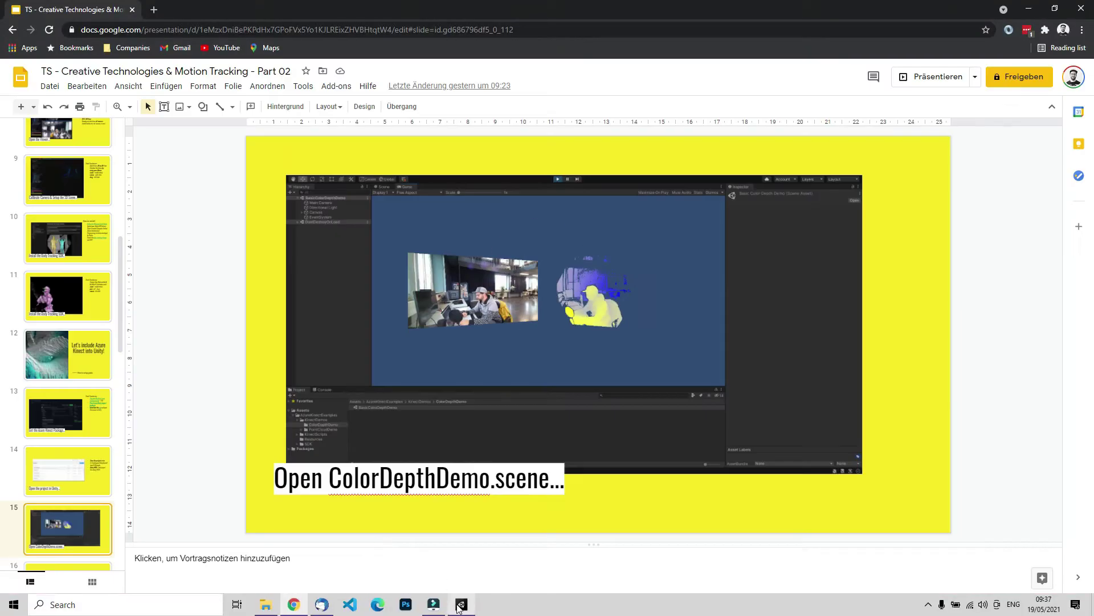
click(460, 605)
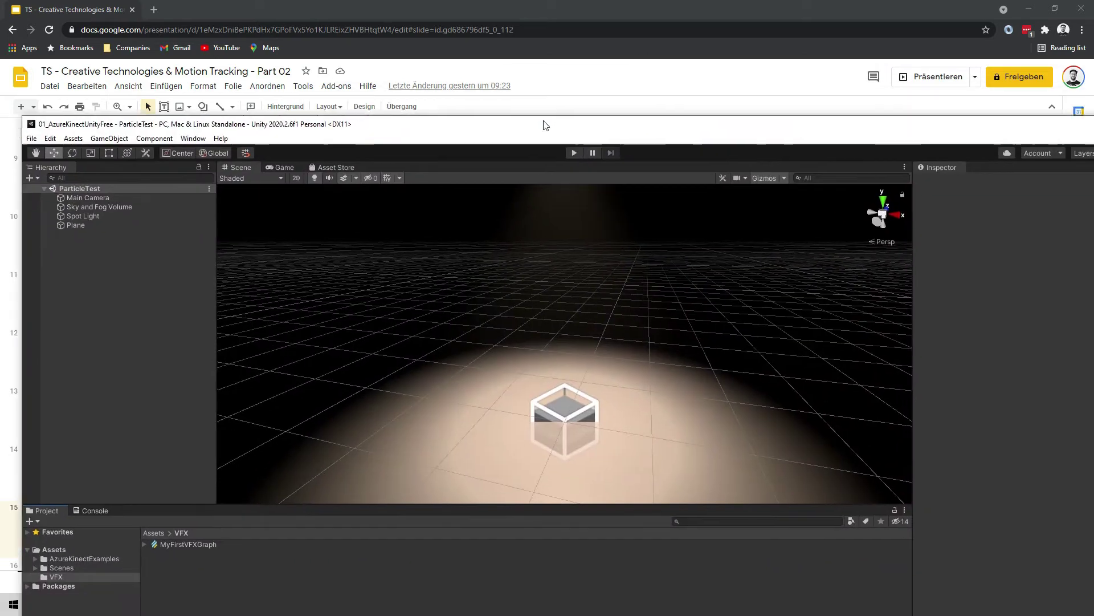
drag(546, 125, 537, 98)
click(473, 91)
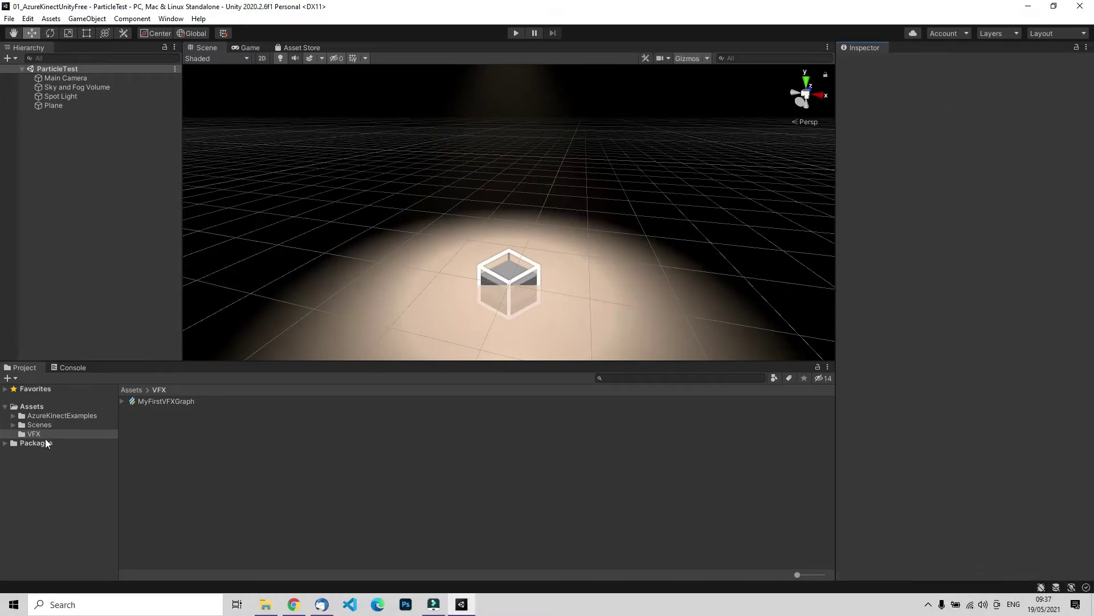
- Open the BasicColorDepthDemo scene from the AzureKinectExamples > KinectDemos > ColorDepthDemo asset folder
click(40, 415)
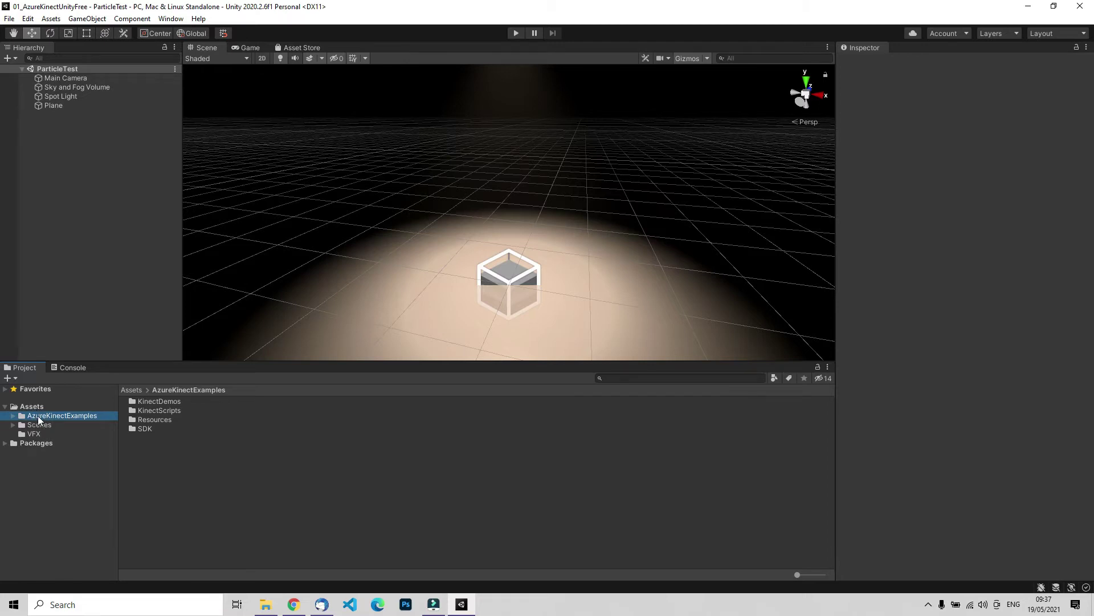
click(159, 416)
click(162, 410)
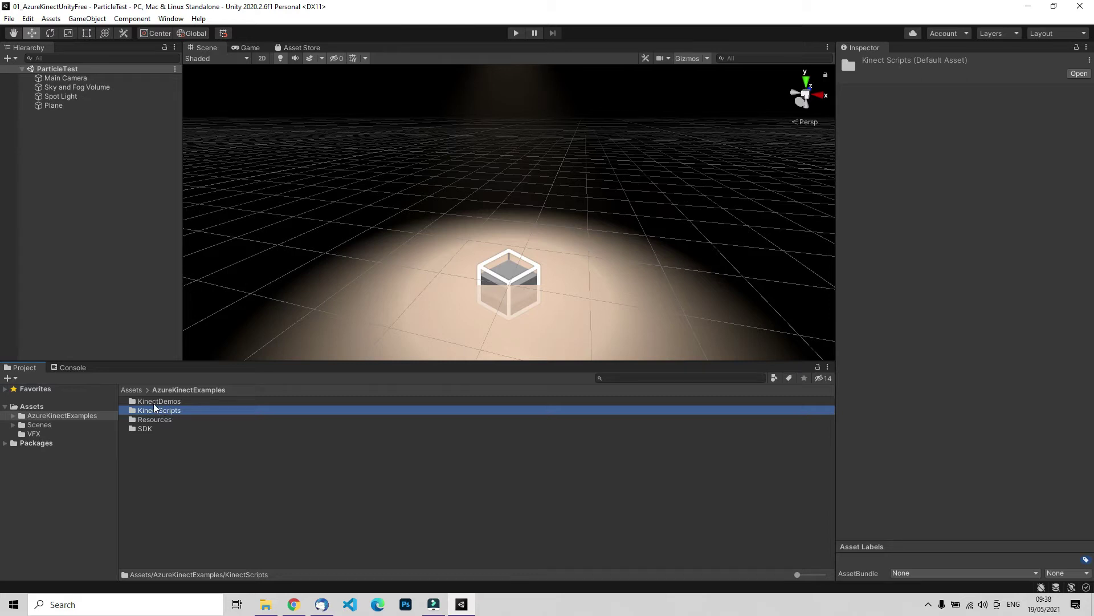
click(154, 402)
double_click(153, 402)
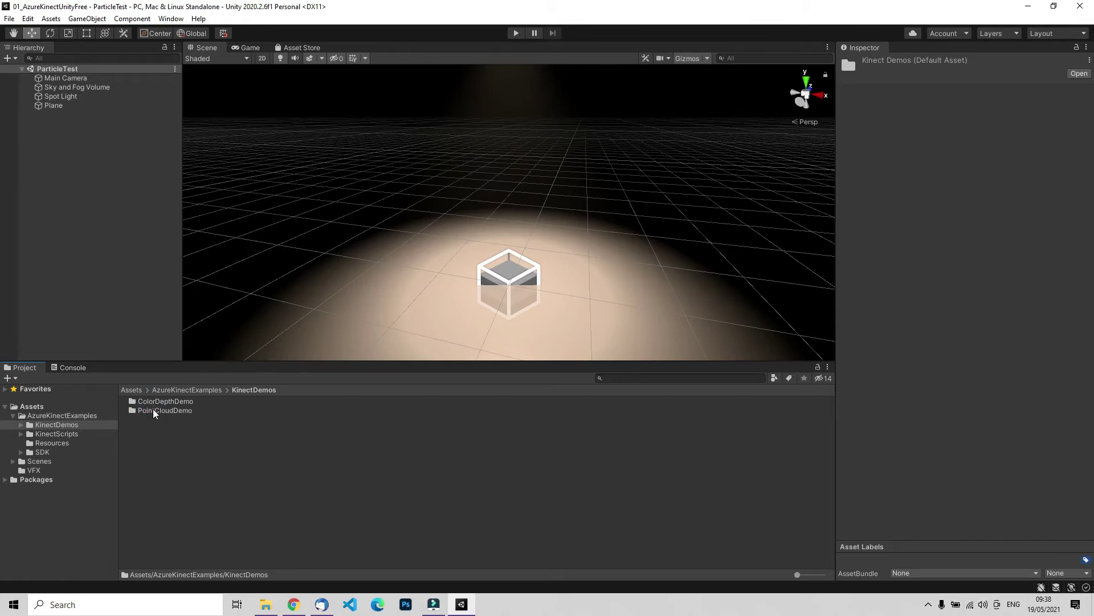
double_click(156, 402)
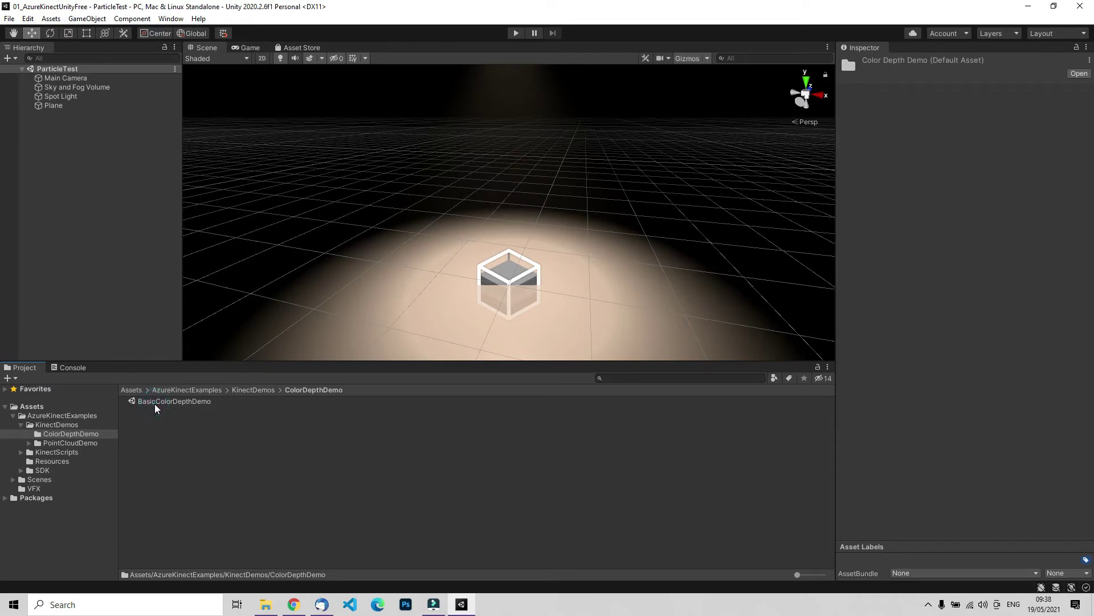
double_click(156, 402)
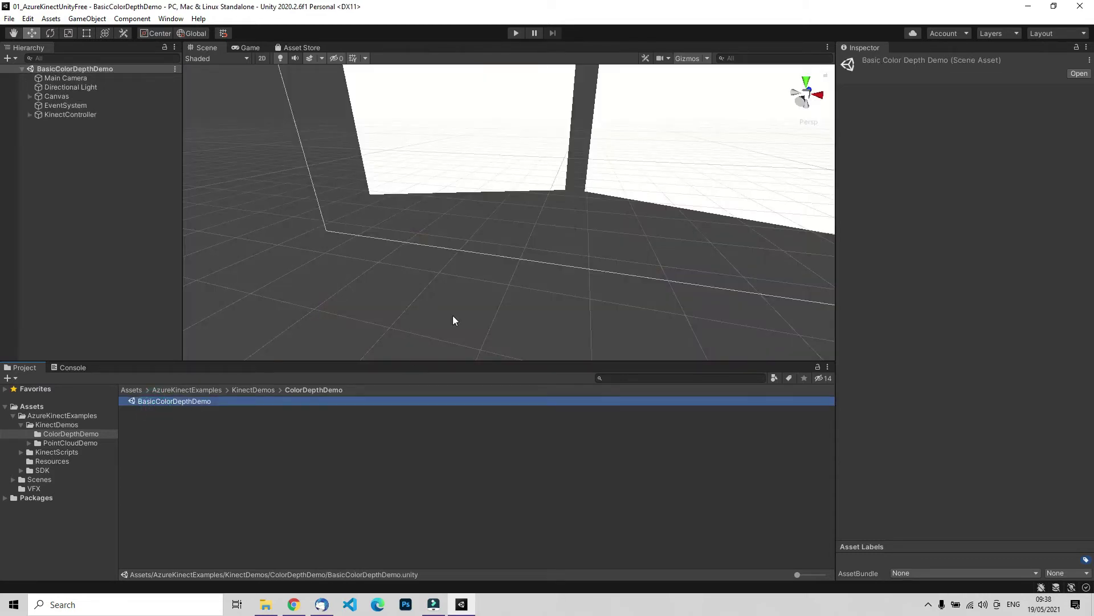
- Run the BasicColorDepthDemo scene to check the live color and depth images, and stop playback
middle_drag(562, 207, 472, 276)
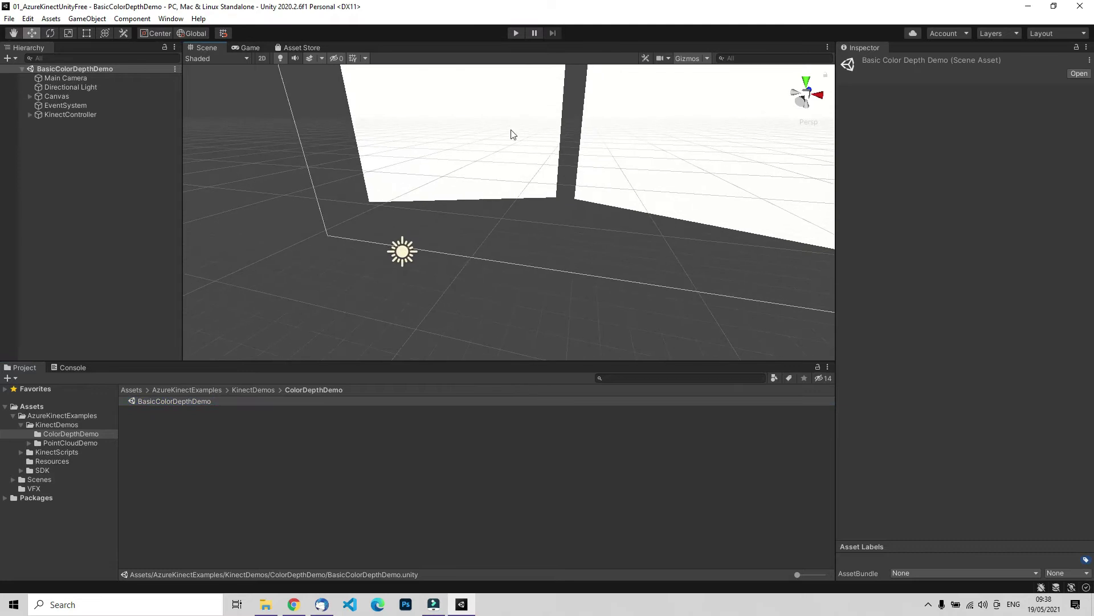
click(516, 32)
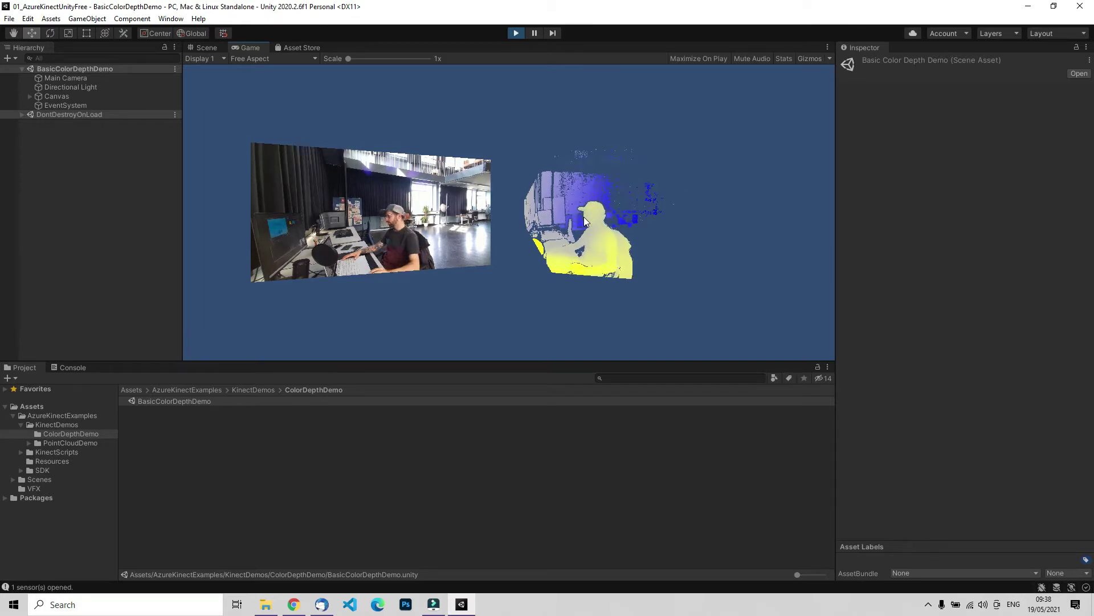
click(515, 34)
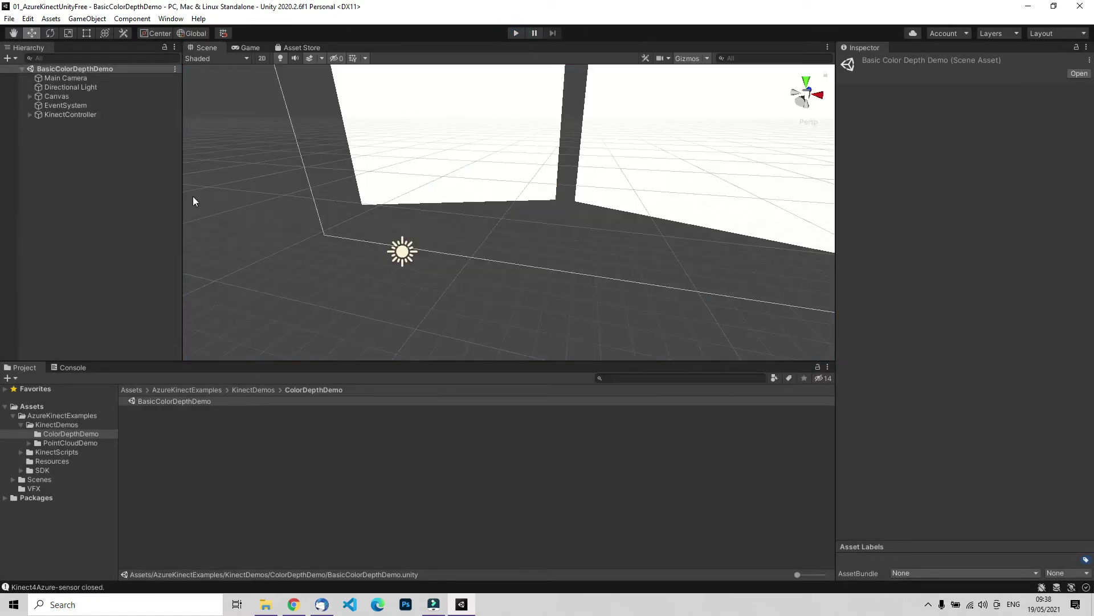
- Expand the KinectController and Canvas objects in the hierarchy and examine the color and depth image planes in the scene
click(30, 115)
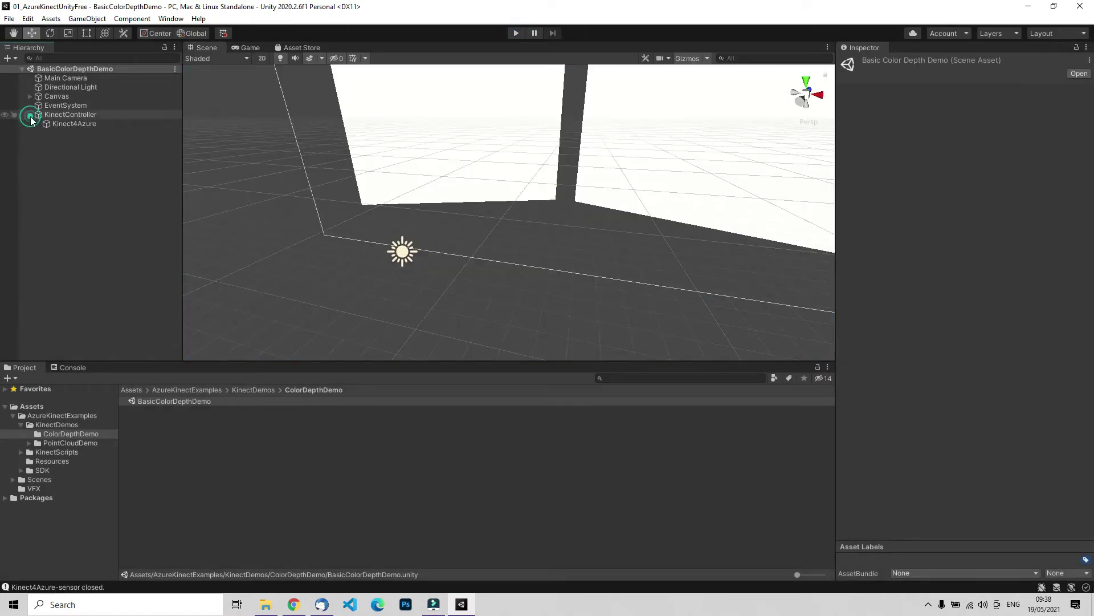
click(30, 97)
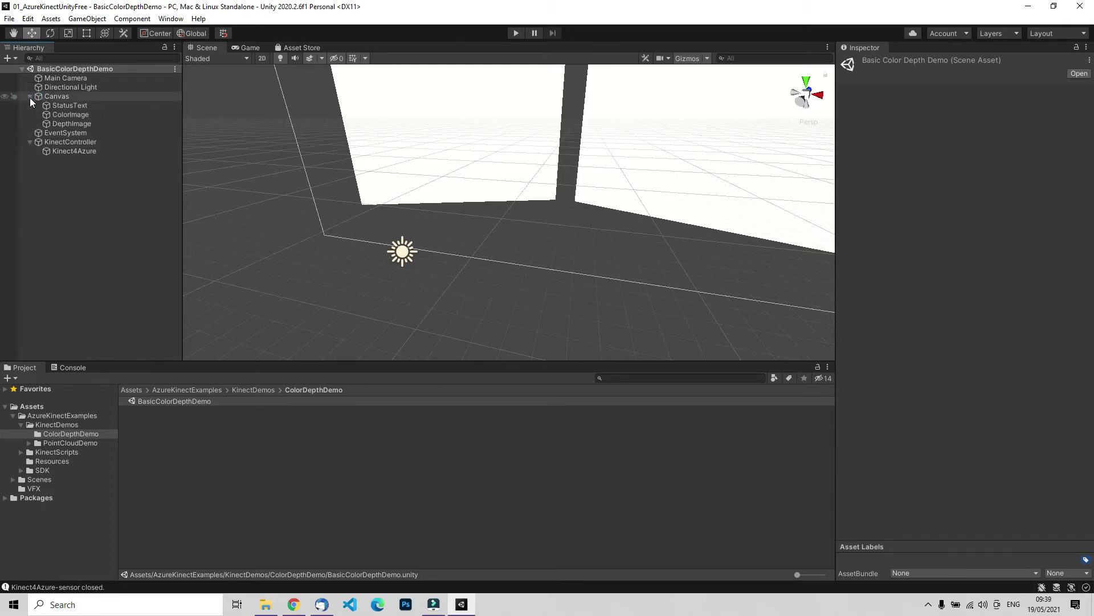
scroll(501, 182, down, 4)
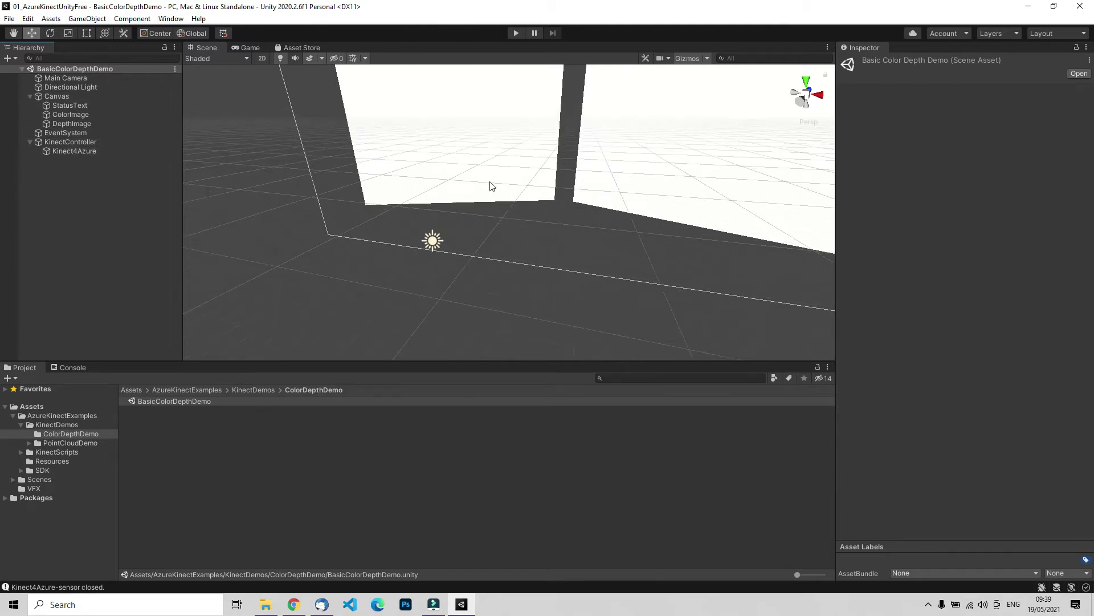
middle_drag(543, 152, 424, 303)
scroll(502, 180, down, 1)
scroll(501, 186, down, 2)
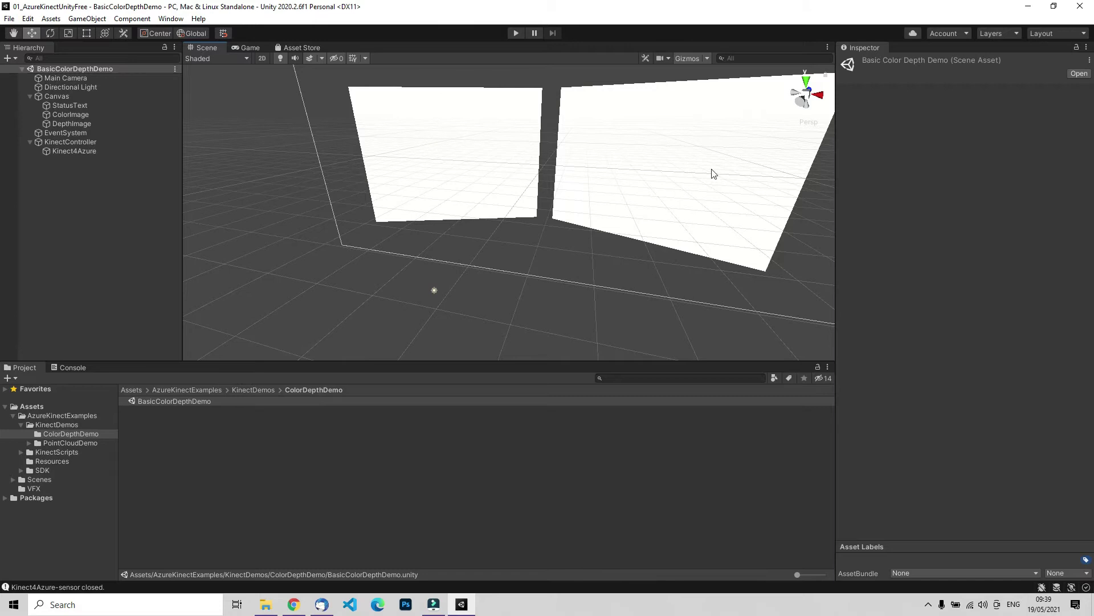
- Inspect the components of the ColorImage, DepthImage and KinectController objects
click(56, 95)
click(65, 116)
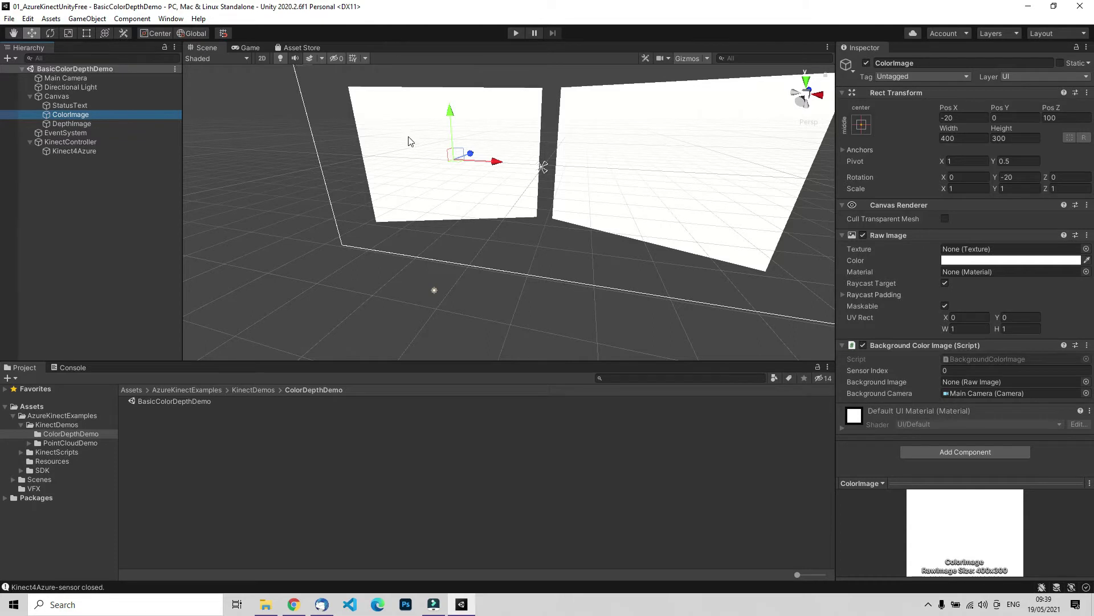
click(71, 124)
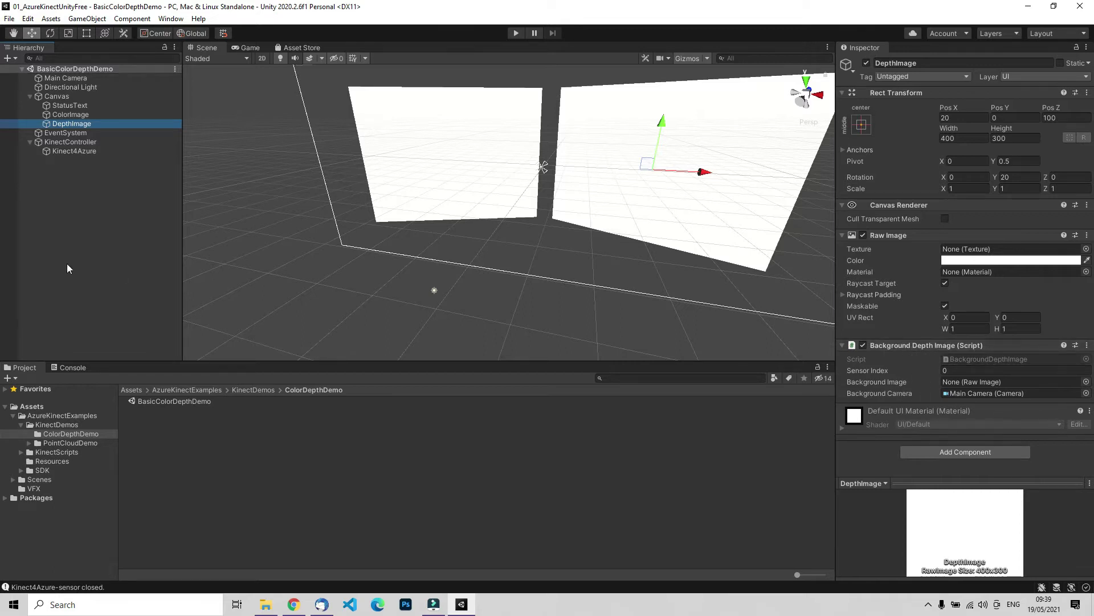
click(66, 142)
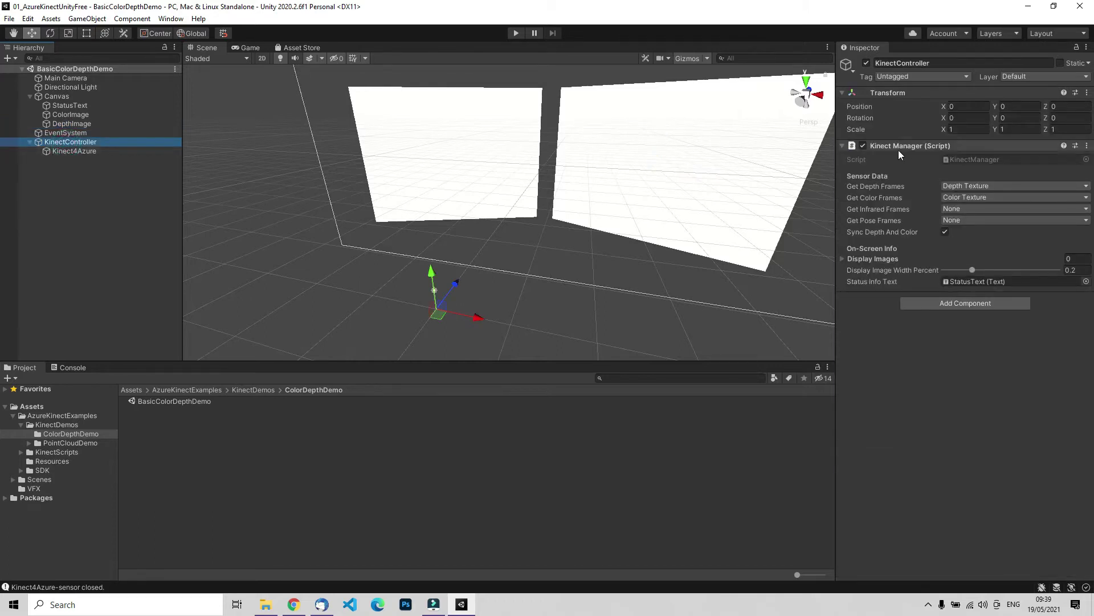
click(72, 126)
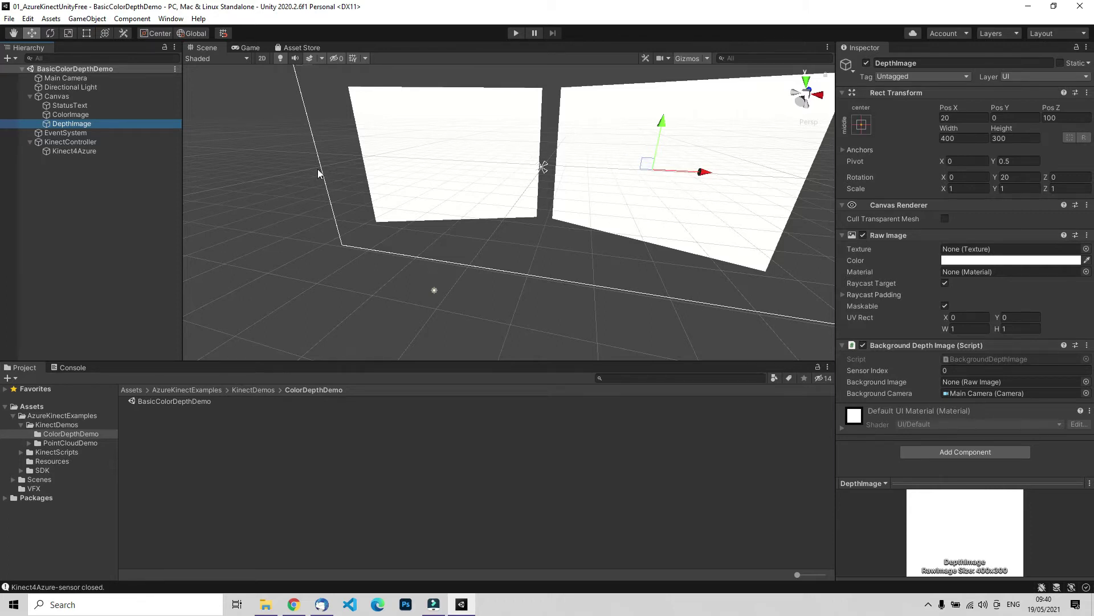
- Open the VfxPointCloudDemo scene from the KinectDemos > PointCloudDemo asset folder and run it
click(30, 96)
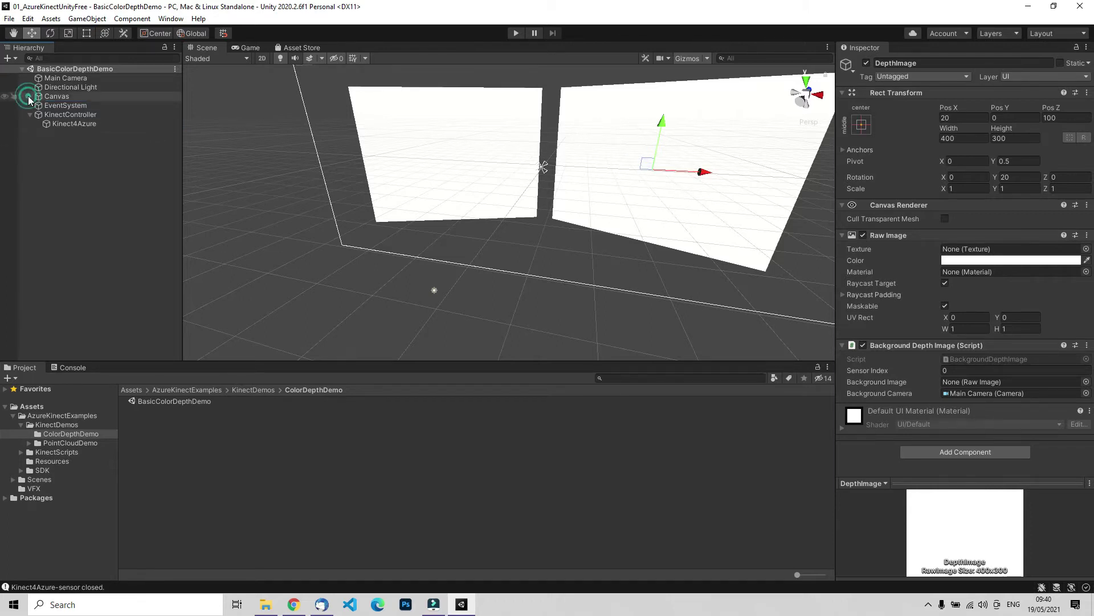
click(70, 443)
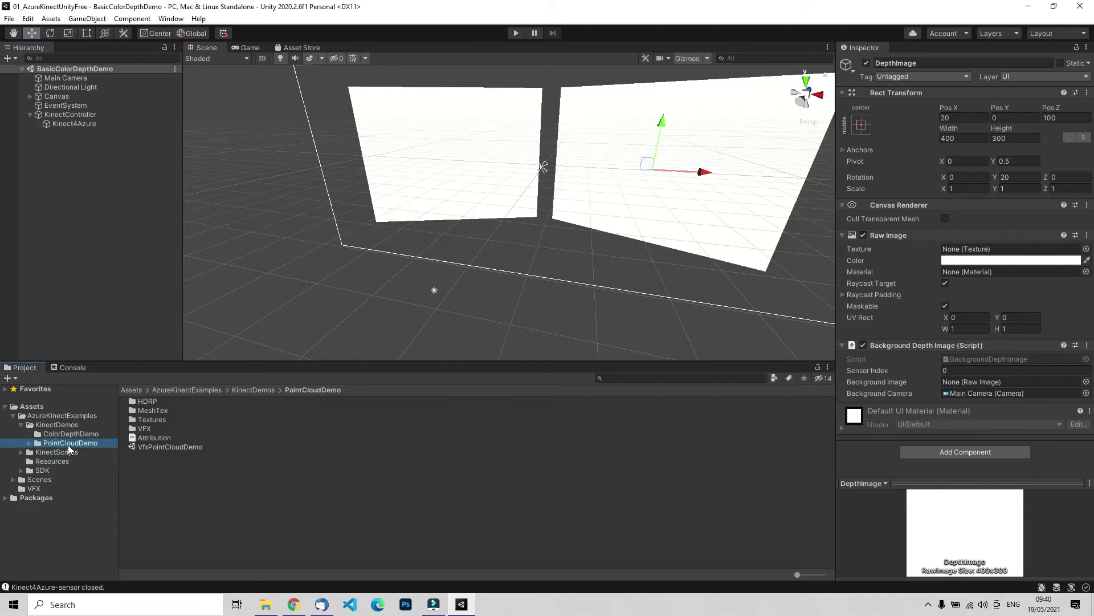
double_click(162, 447)
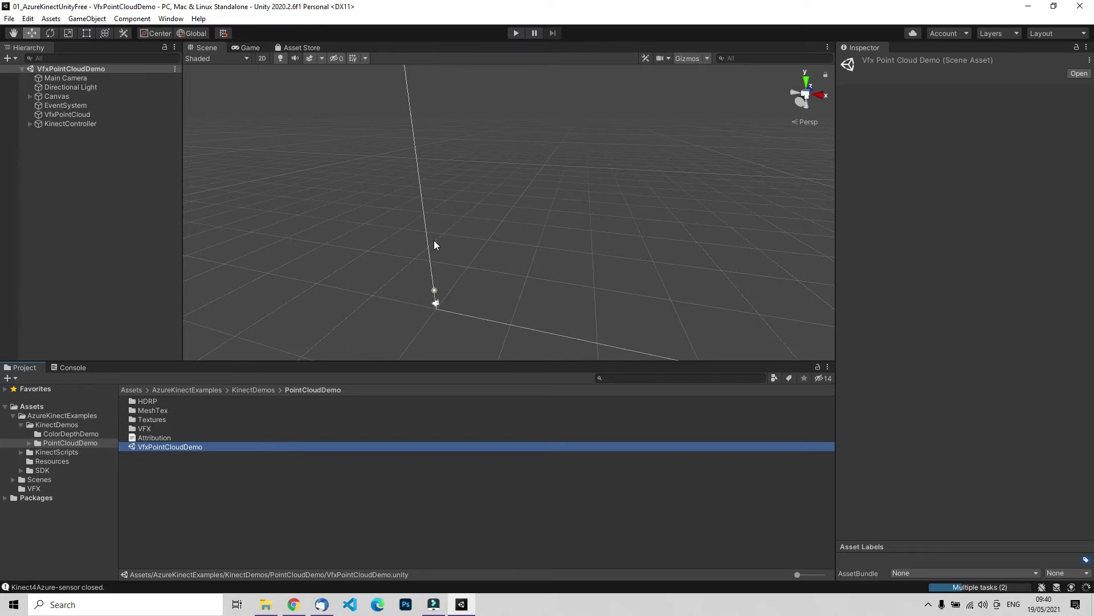
click(516, 33)
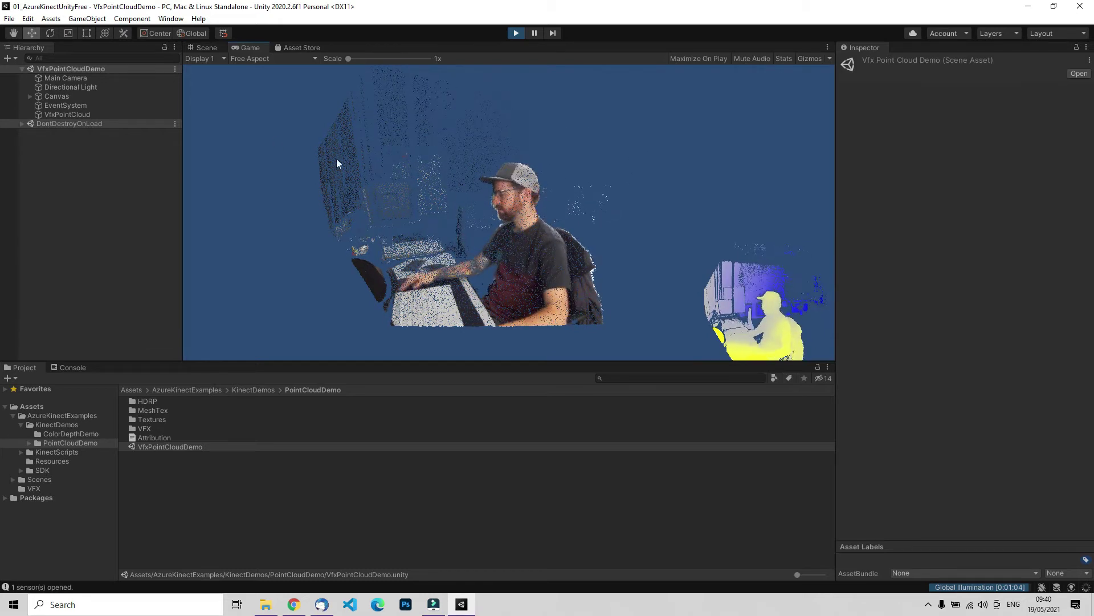
- Frame the VfxPointCloud object in the Scene view while the scene is playing
click(206, 47)
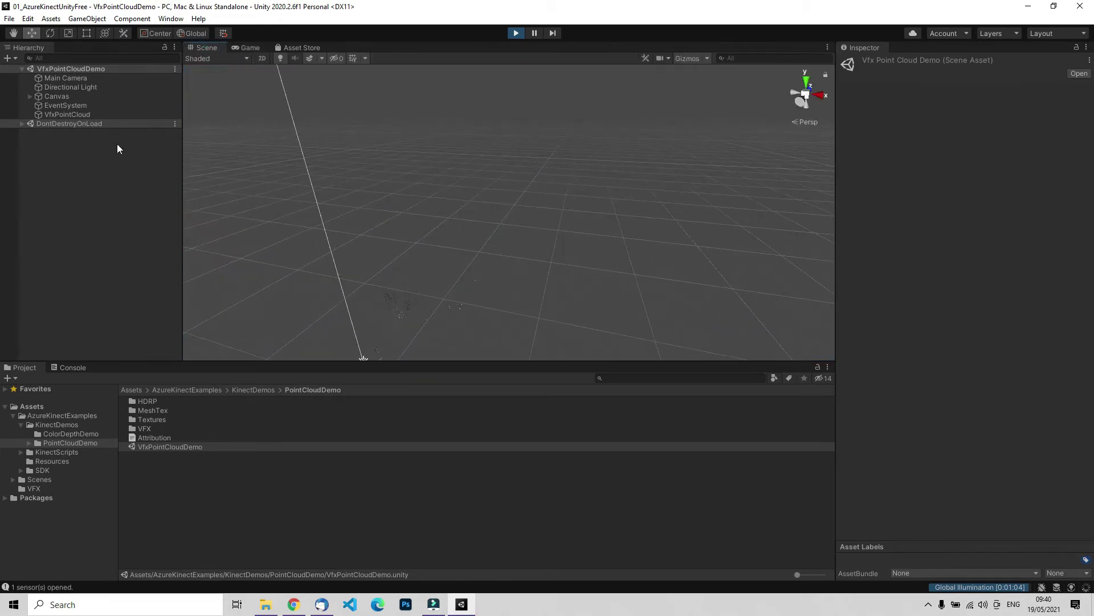
click(60, 114)
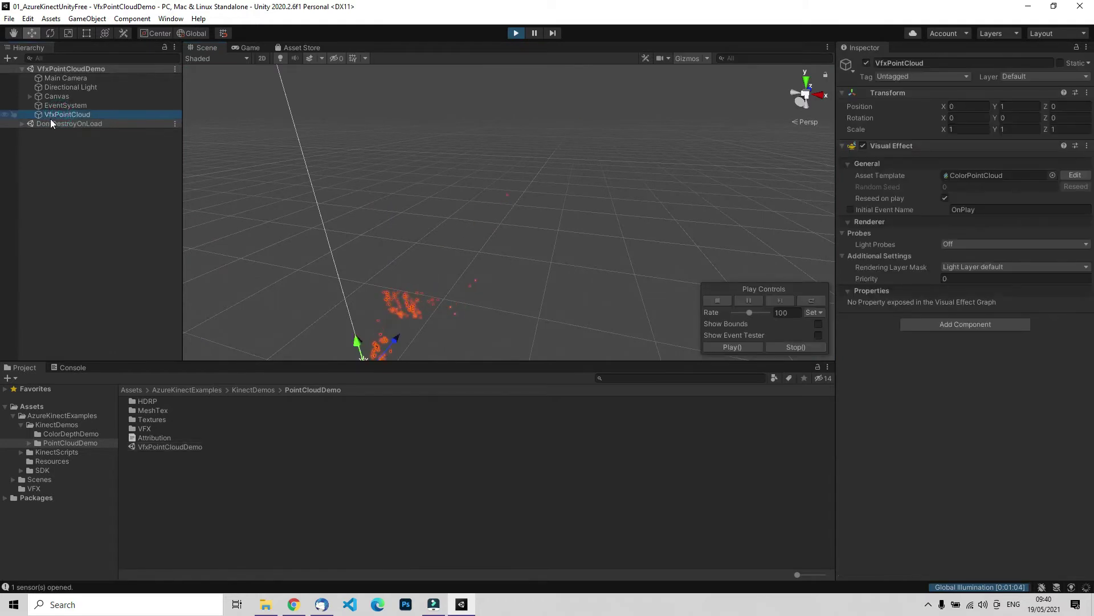
double_click(57, 116)
scroll(546, 206, up, 6)
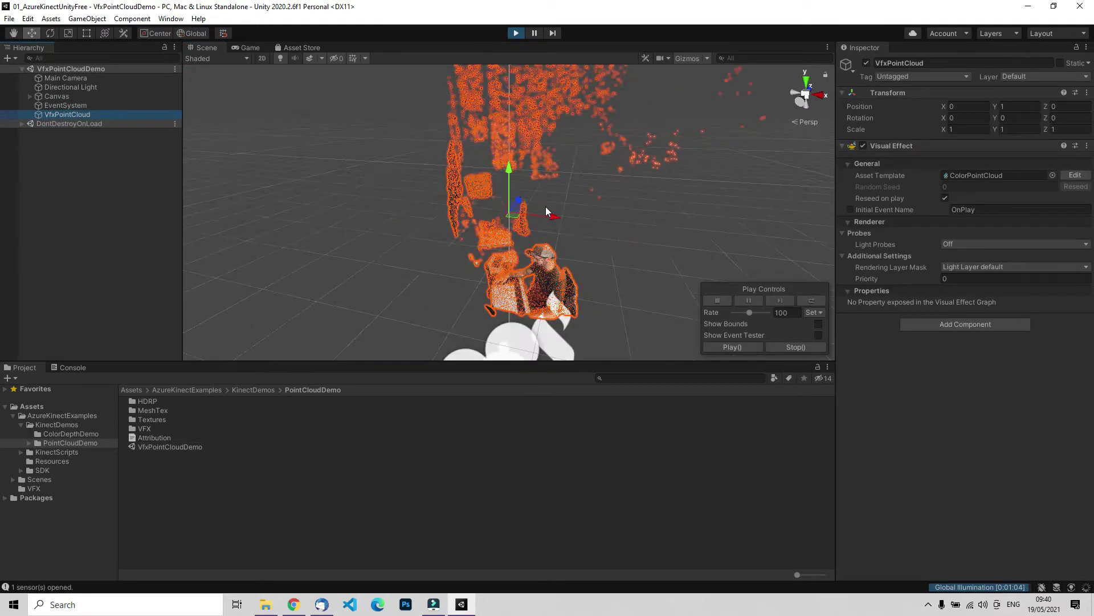
- Examine the live VfxPointCloud particles from several angles around the captured person and room
scroll(546, 208, down, 3)
right_drag(549, 233, 772, 74)
middle_drag(773, 74, 778, 65)
right_drag(439, 249, 593, 201)
middle_drag(462, 230, 496, 214)
right_drag(496, 213, 437, 269)
middle_drag(474, 193, 459, 200)
right_drag(533, 165, 342, 119)
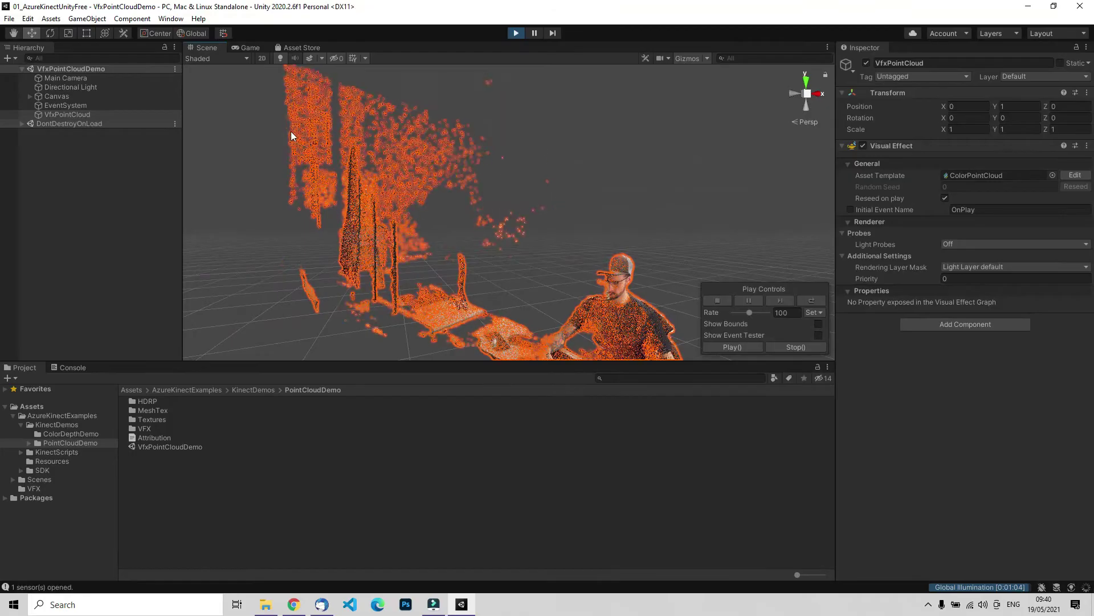
middle_drag(470, 171, 368, 140)
mouse_move(598, 227)
right_down()
mouse_move(562, 244)
mouse_move(606, 244)
right_up()
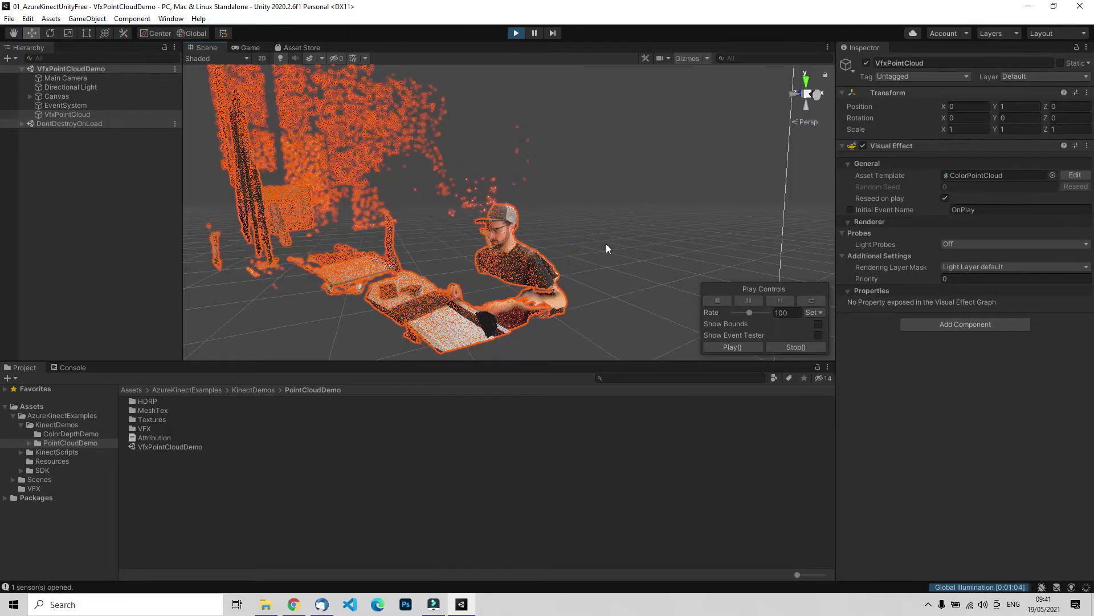
- Examine the point cloud close up around the person's head, and return to an overview of the whole cloud
scroll(533, 266, up, 3)
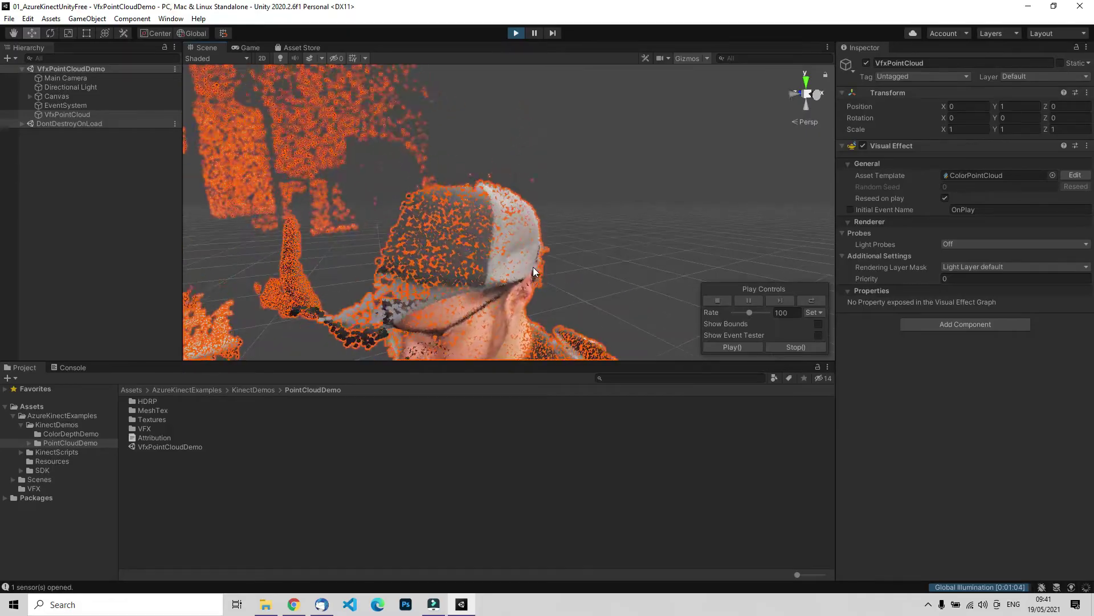
middle_drag(534, 268, 583, 218)
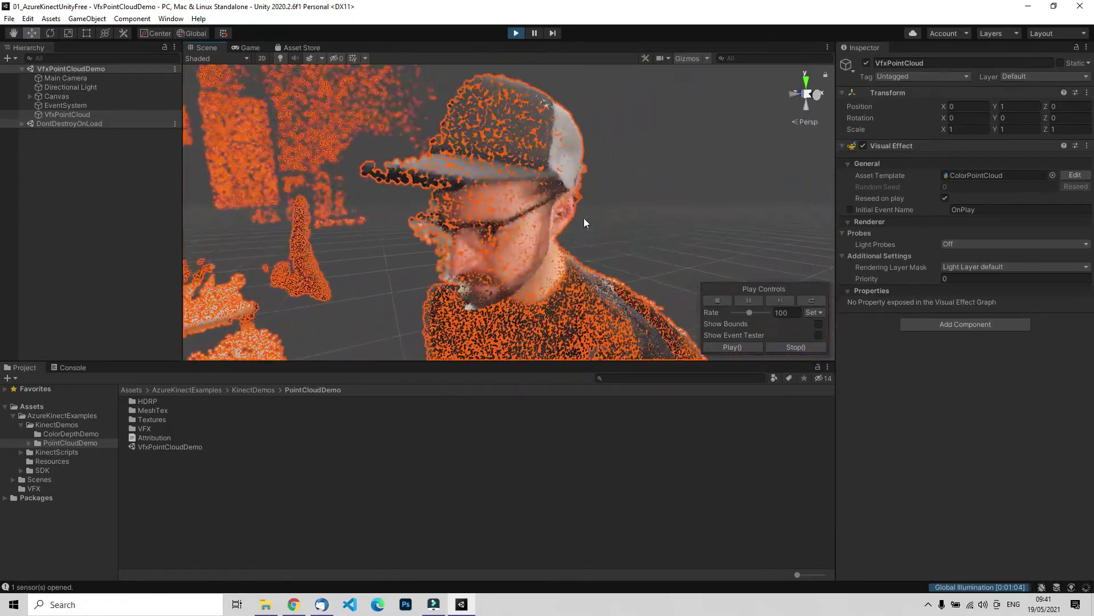
right_drag(672, 223, 464, 188)
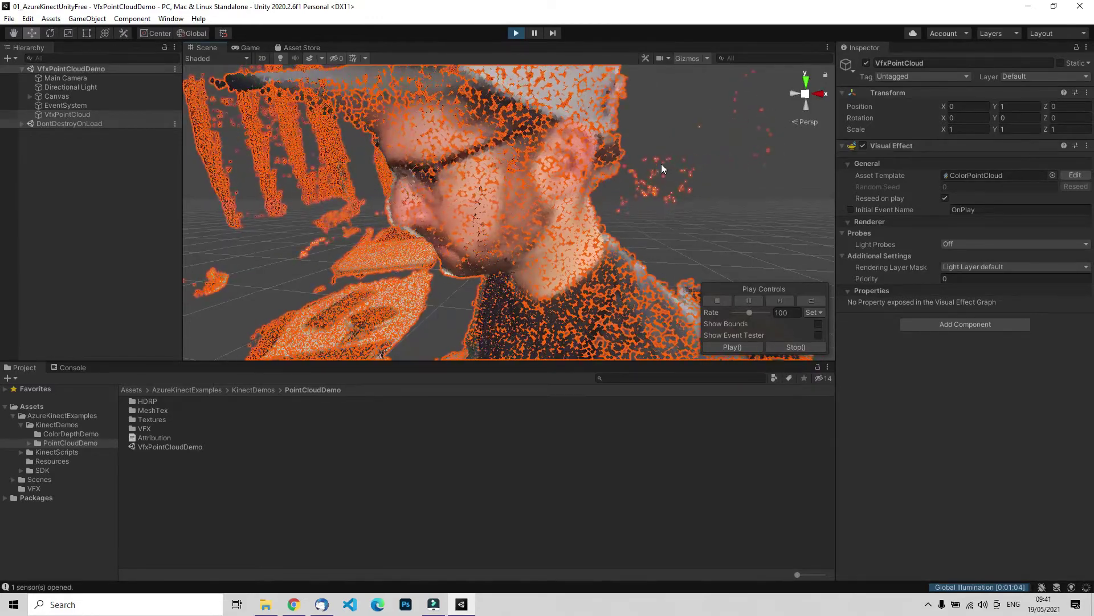
scroll(610, 166, down, 5)
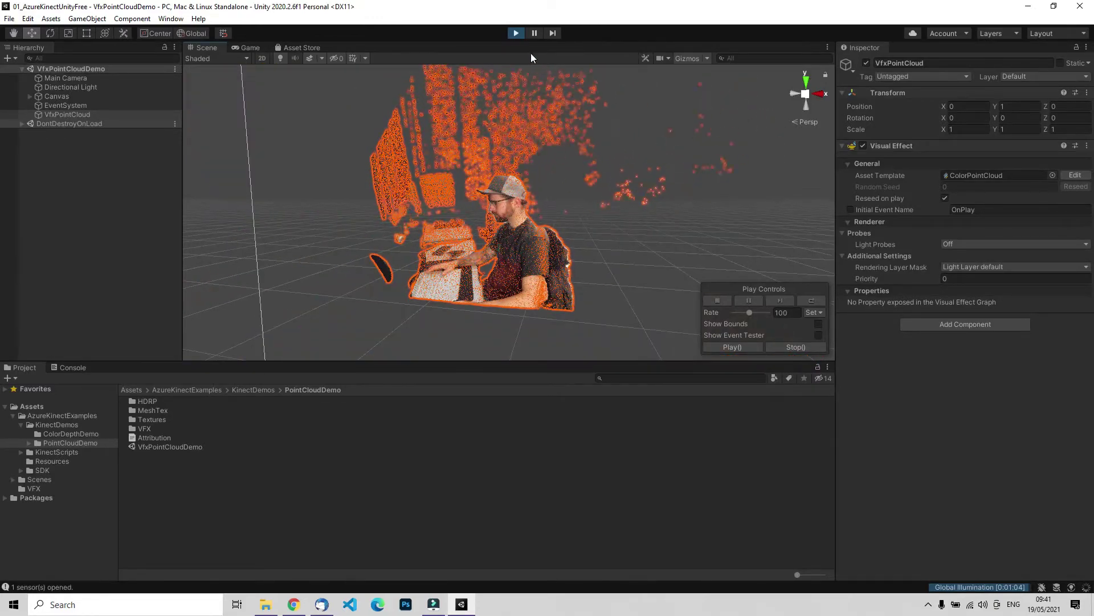
- Stop playback and select the VfxPointCloud object to inspect its Visual Effect component
click(517, 33)
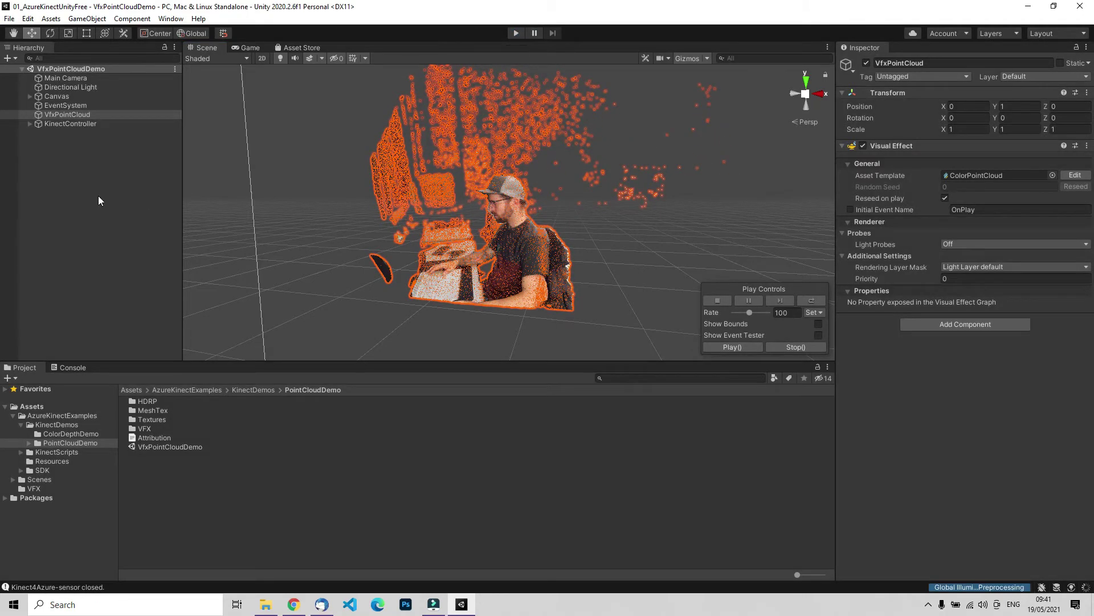
click(63, 106)
click(61, 118)
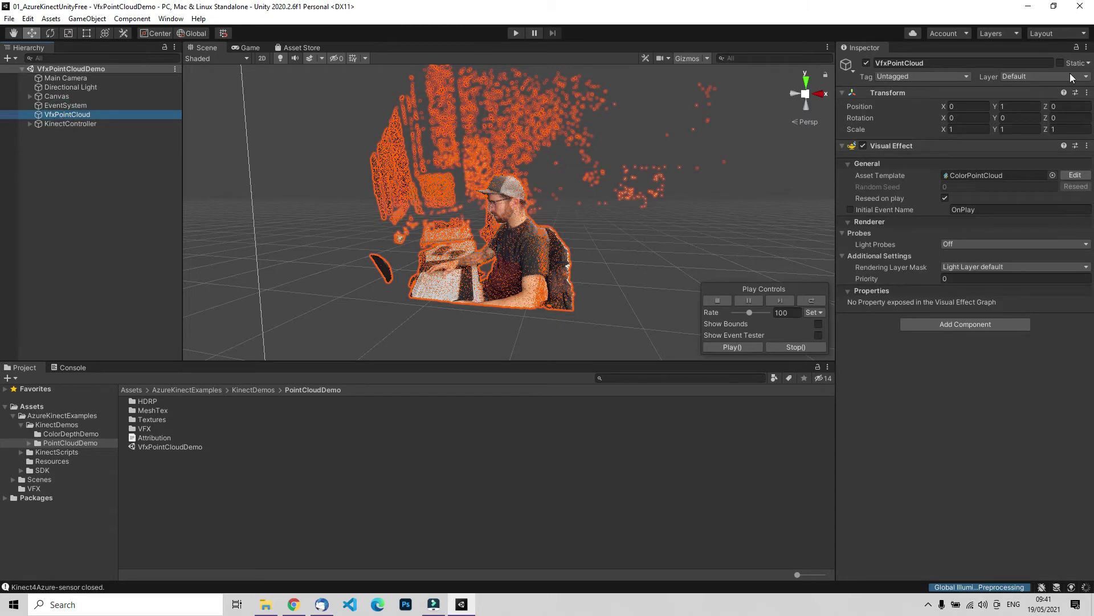
- Switch to the Google Slides presentation and present it from the ColorDepthDemo slide through to the Unity VFX slide
click(1032, 8)
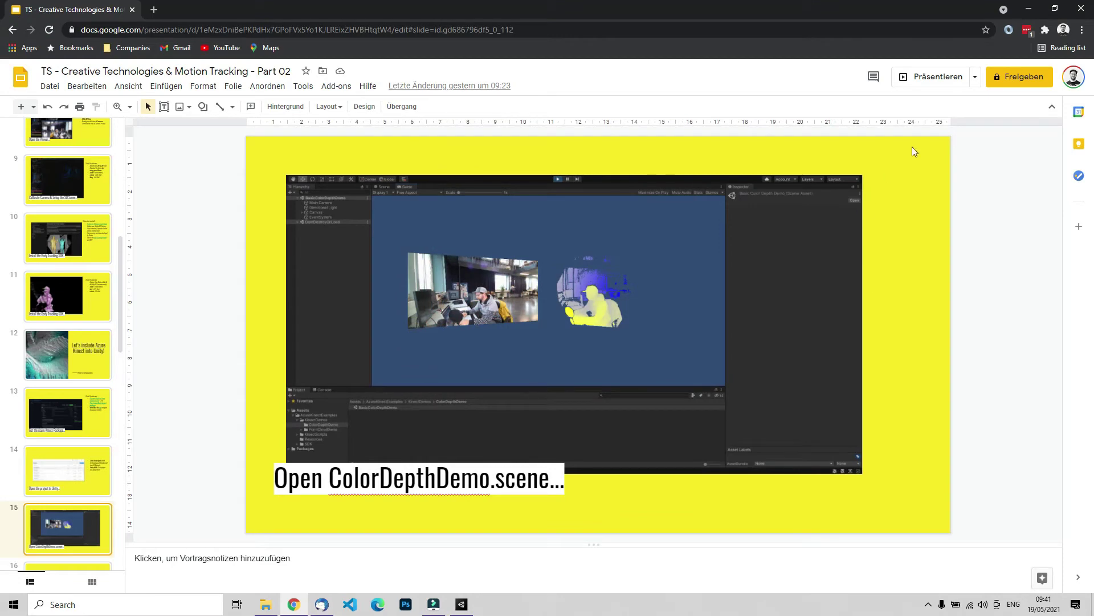
click(938, 77)
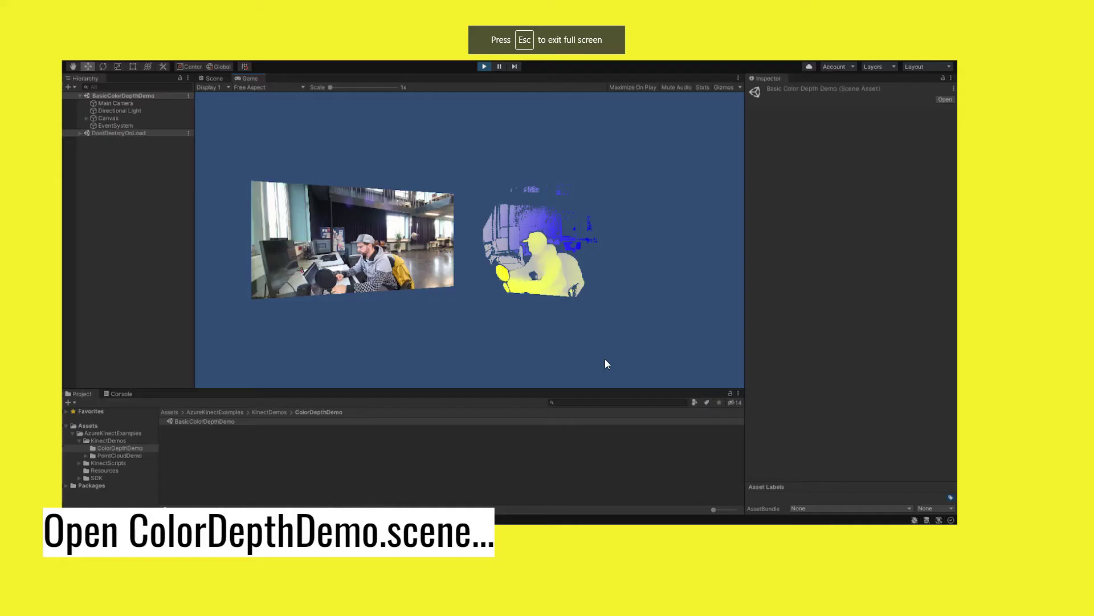
key(Right)
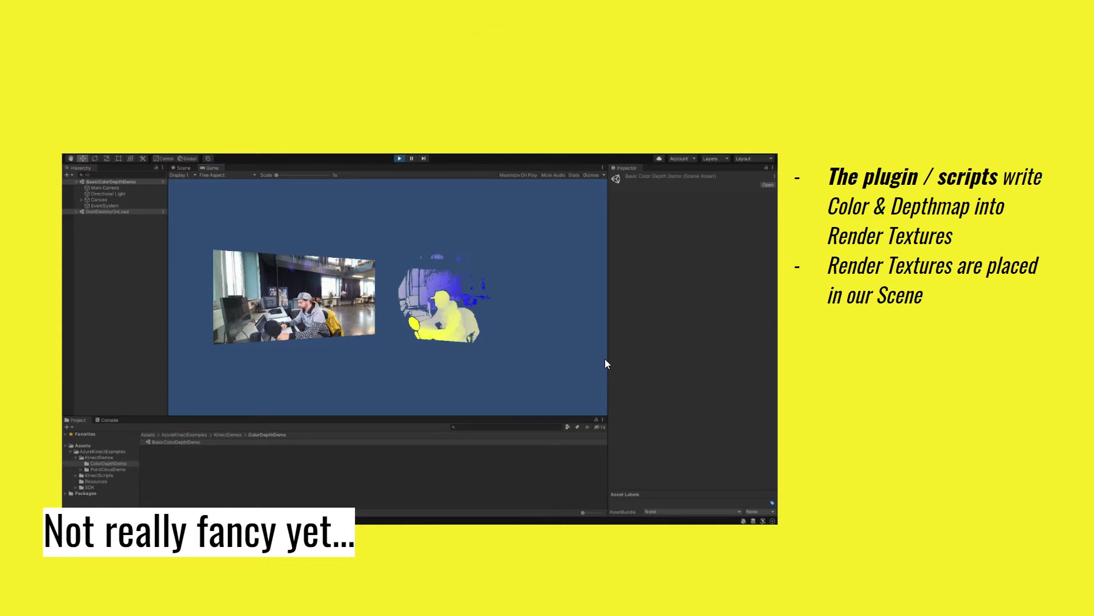
key(Right)
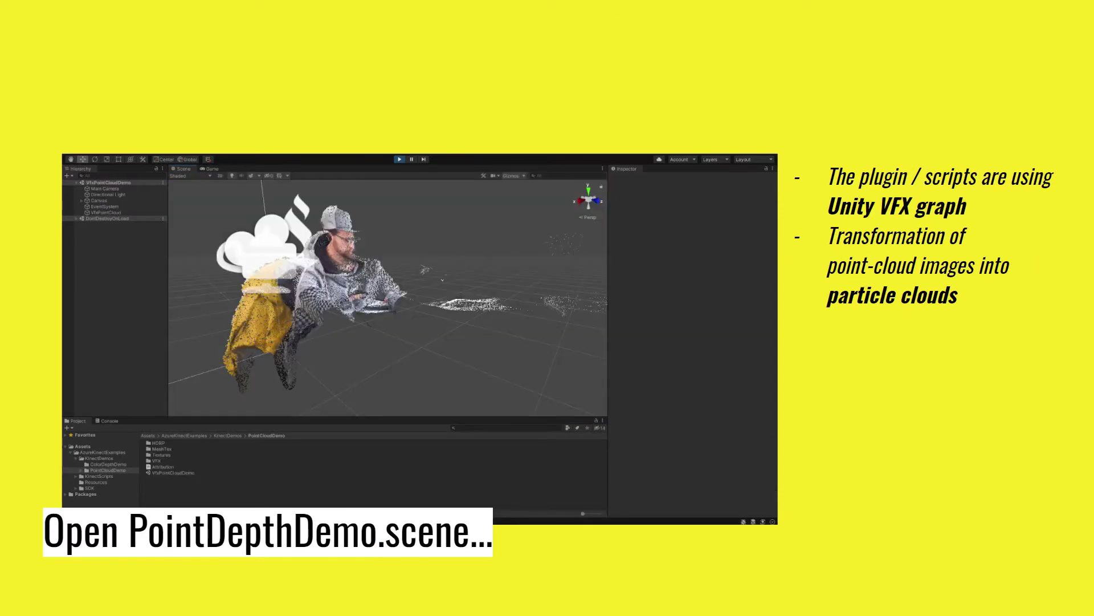
key(Right)
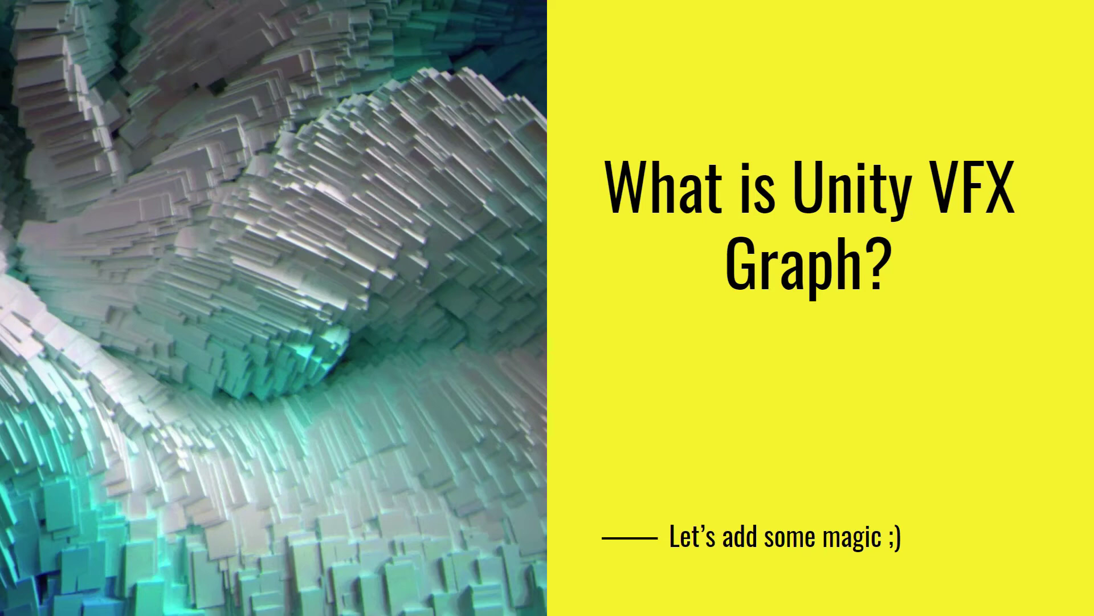
key(Right)
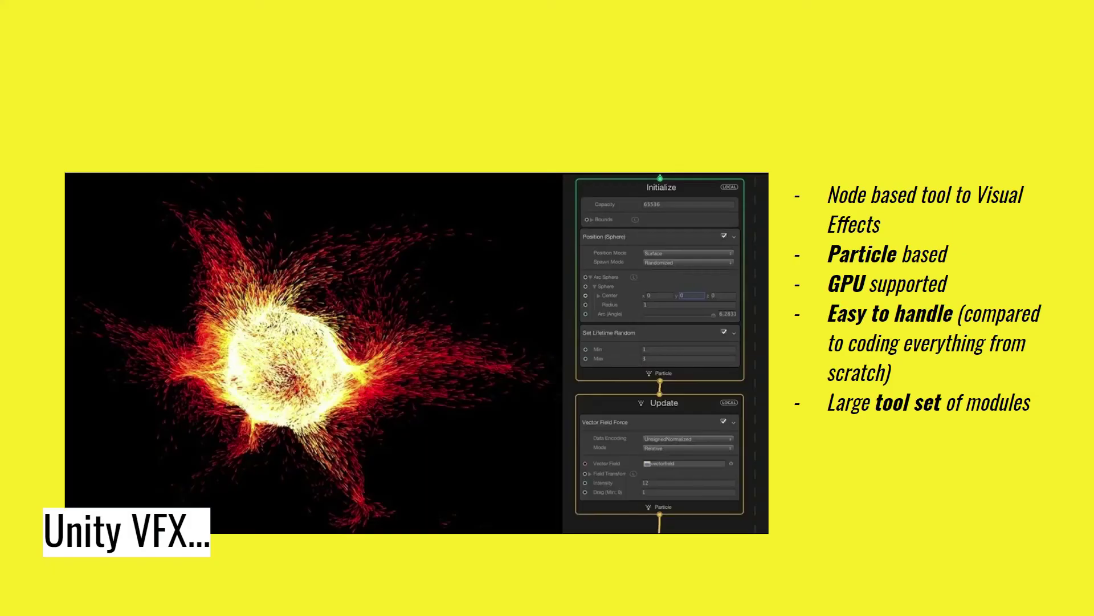
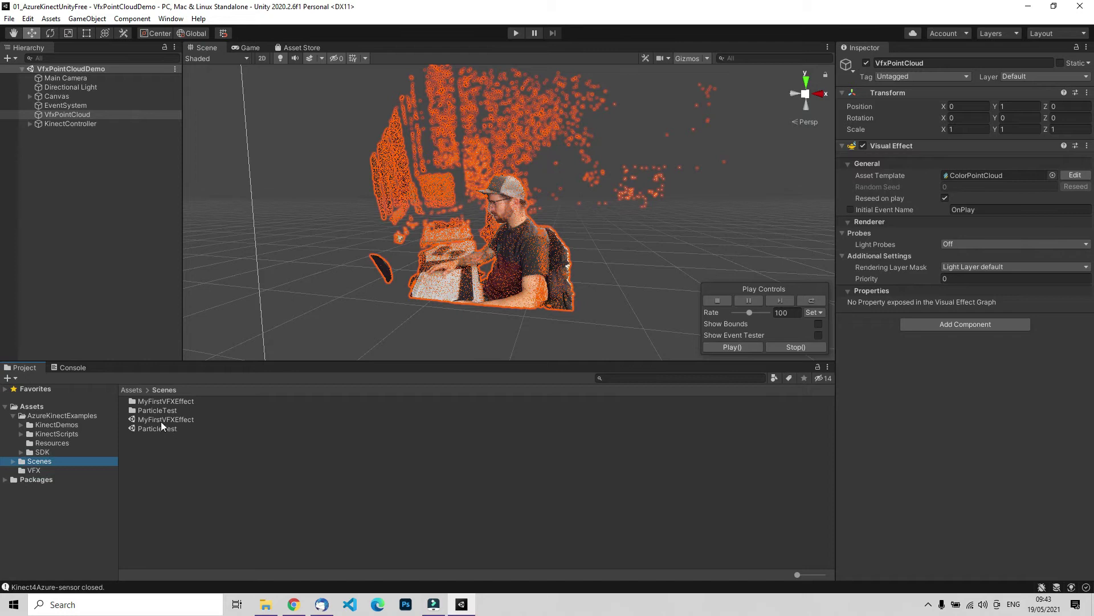
- Open the MyFirstVFXEffect scene from the Scenes folder, view its particle effect and run the scene
double_click(156, 419)
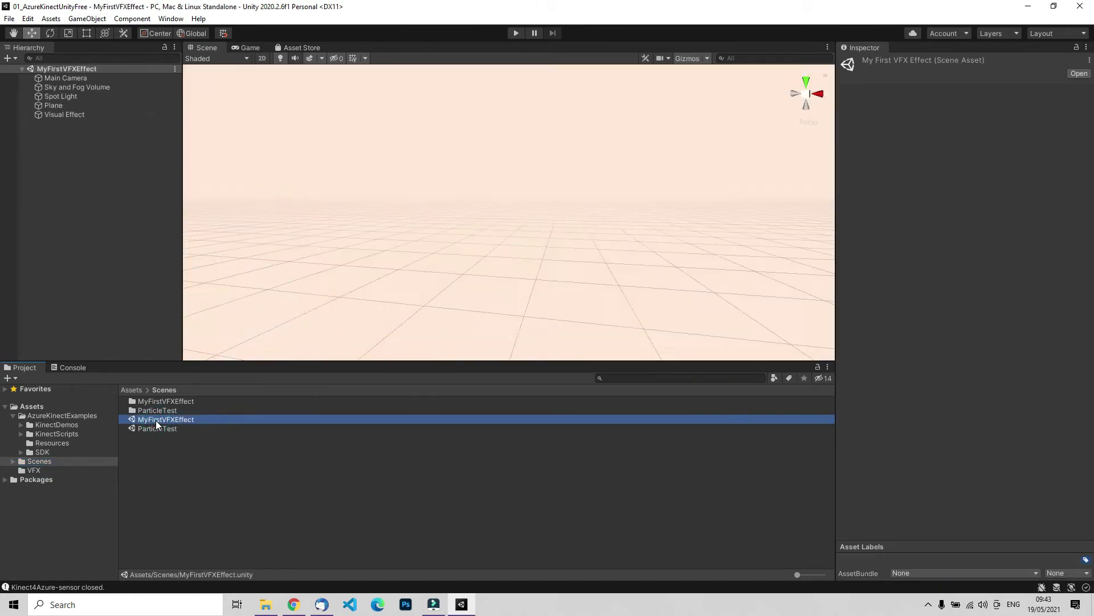
scroll(356, 306, down, 5)
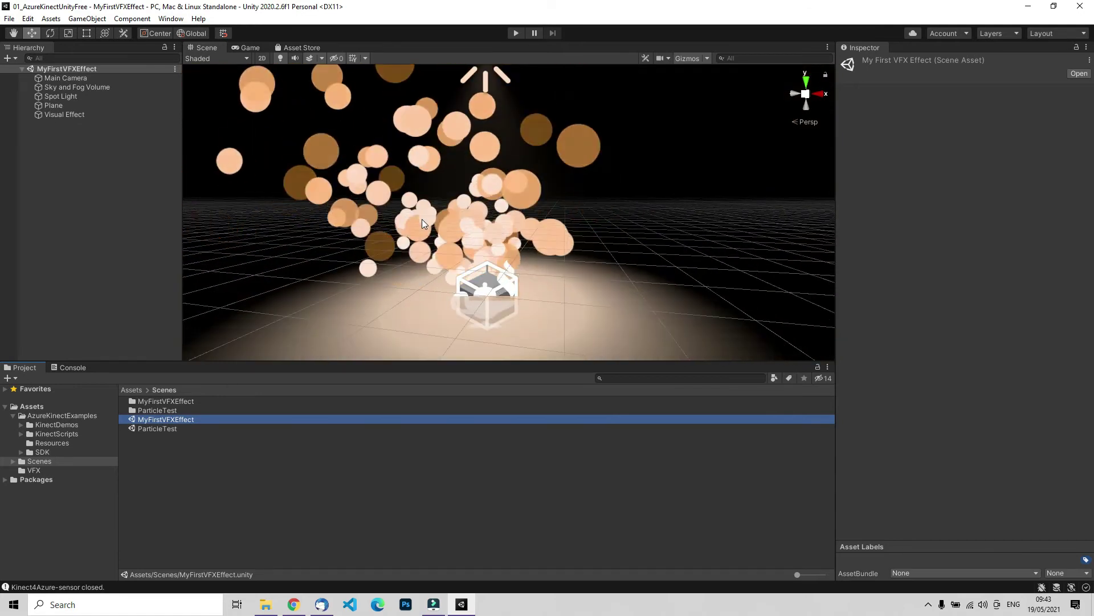
scroll(422, 220, down, 1)
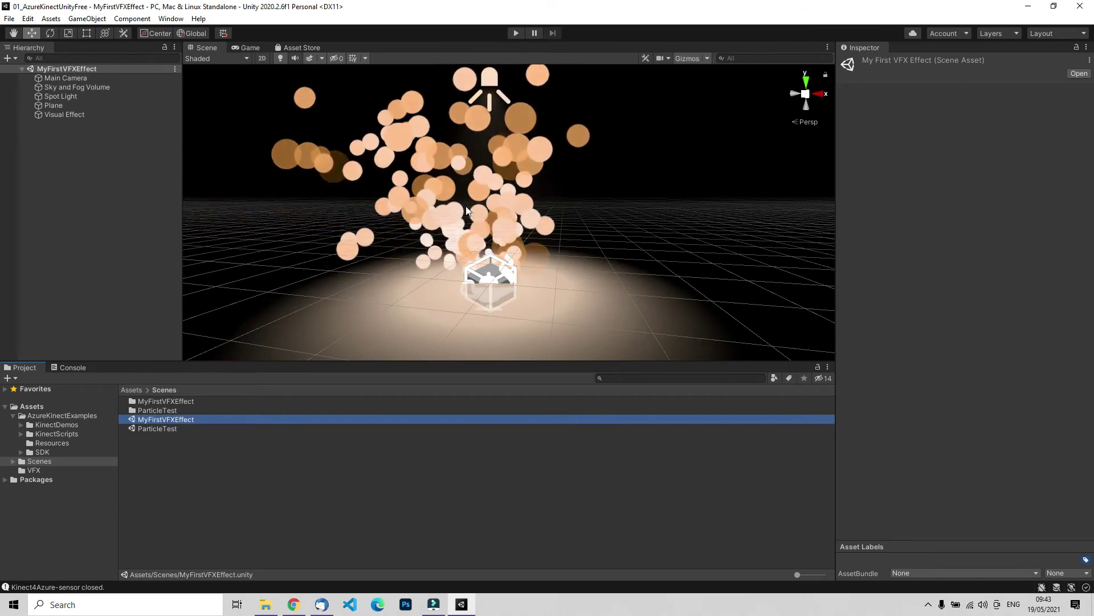
click(149, 428)
click(514, 33)
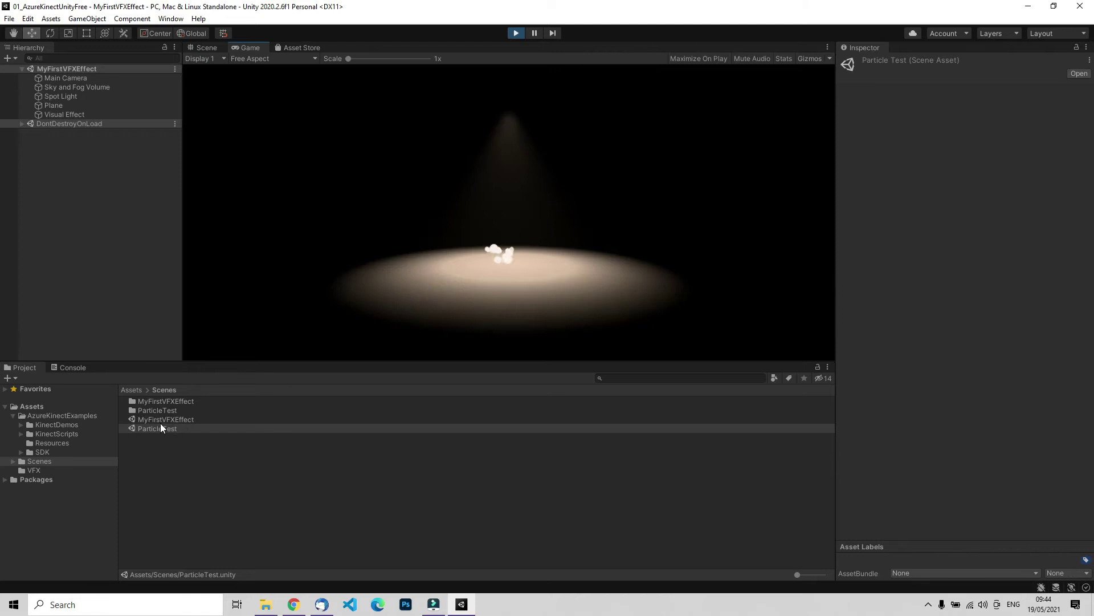
- Open the ParticleTest scene and delete its scene asset from the Scenes folder
double_click(158, 429)
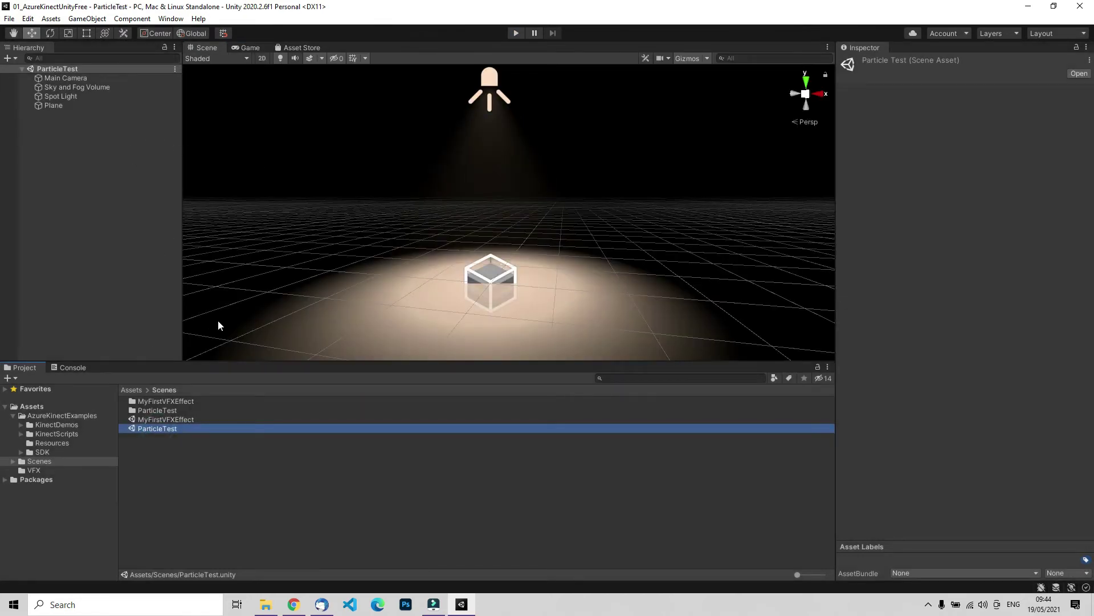
key(Delete)
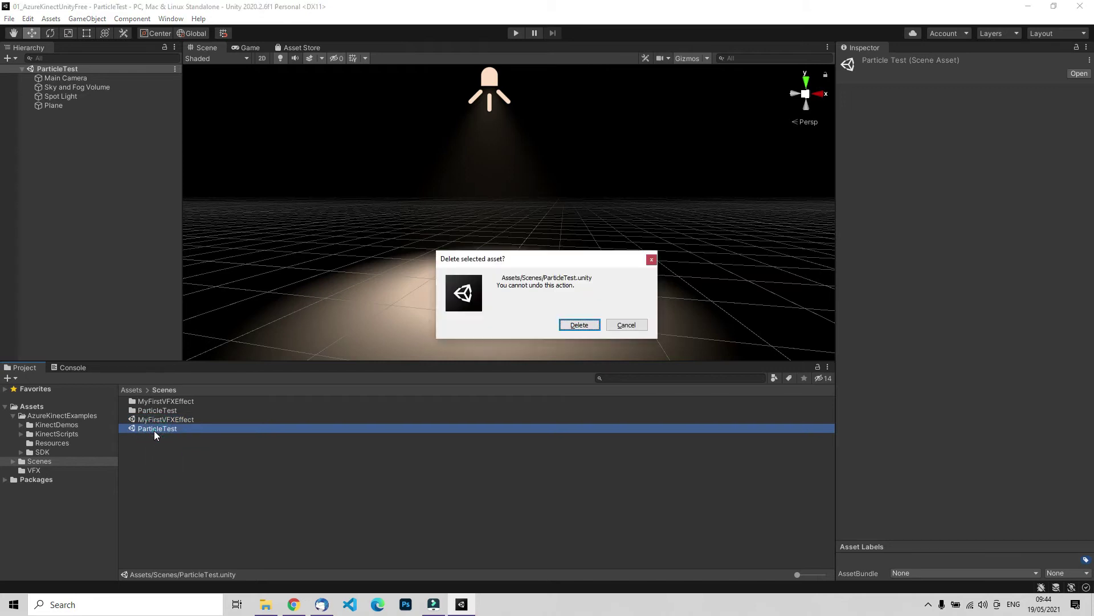
click(579, 325)
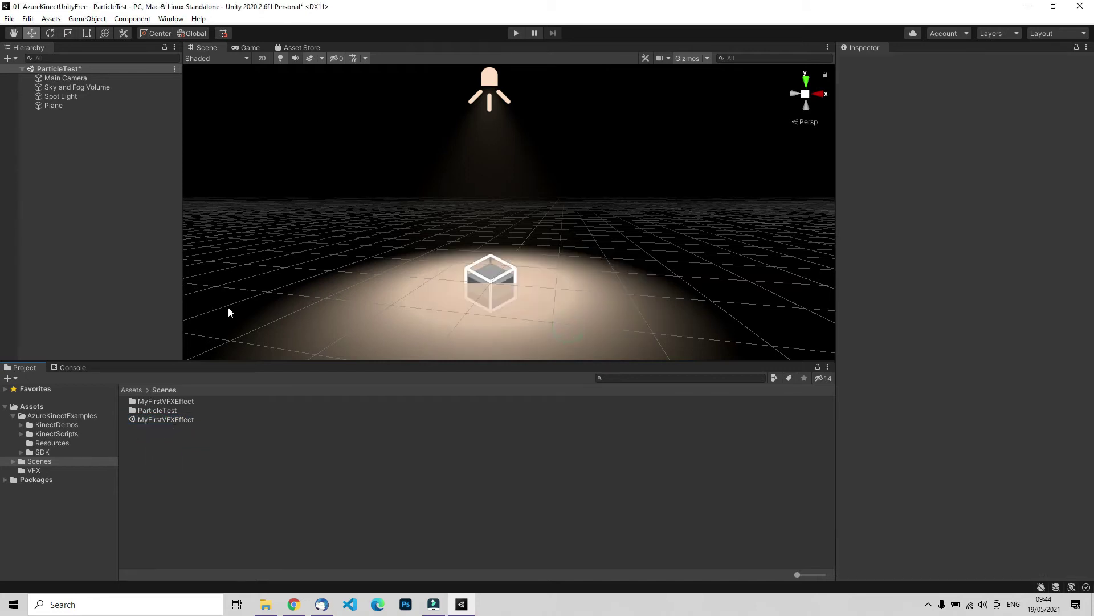
- Create a new scene from the Basic Indoors (HDRP) template, discarding the ParticleTest changes, and save it as IndoorsScene.unity in the Scenes folder
click(9, 20)
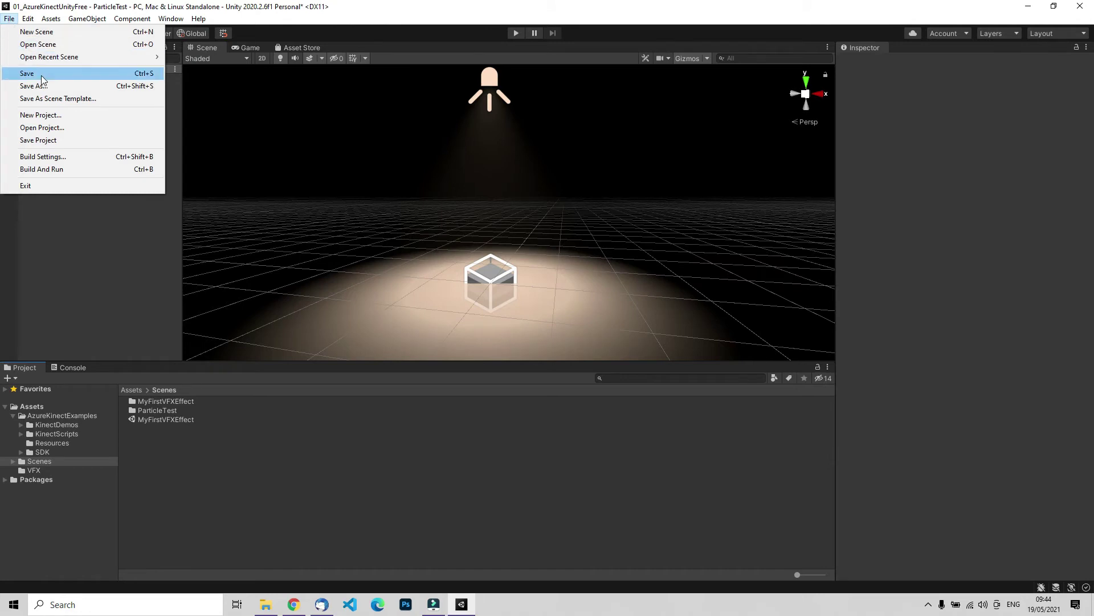
click(37, 32)
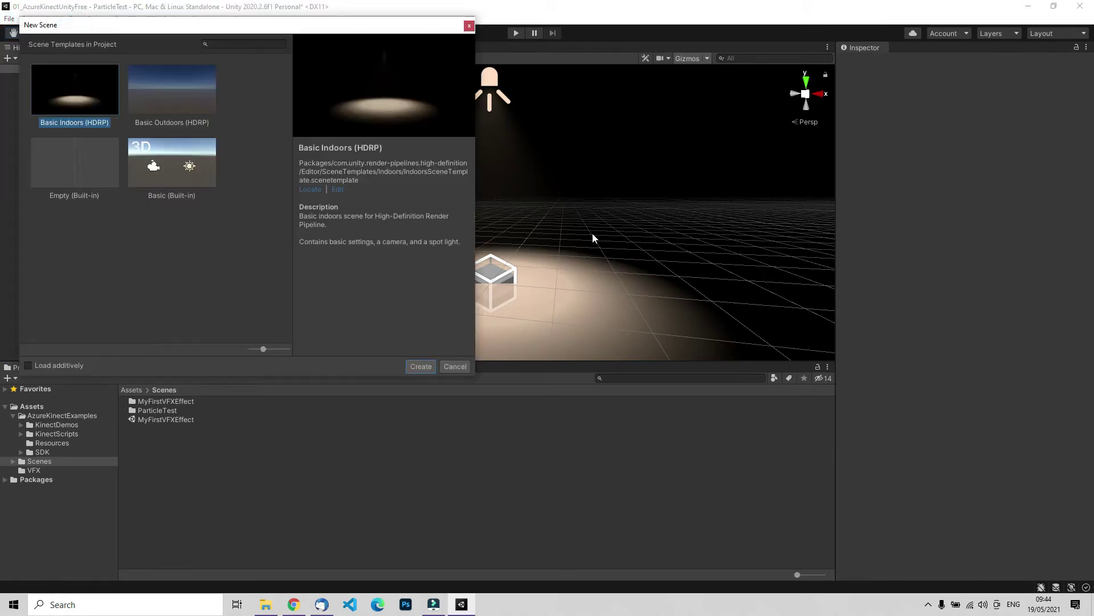
click(101, 96)
click(421, 367)
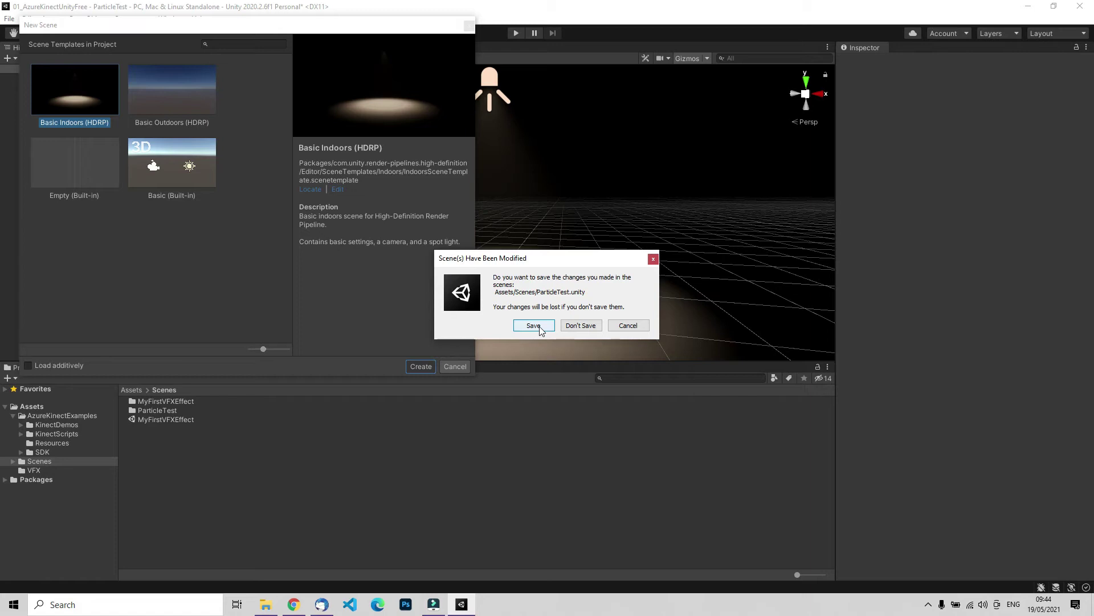
click(580, 325)
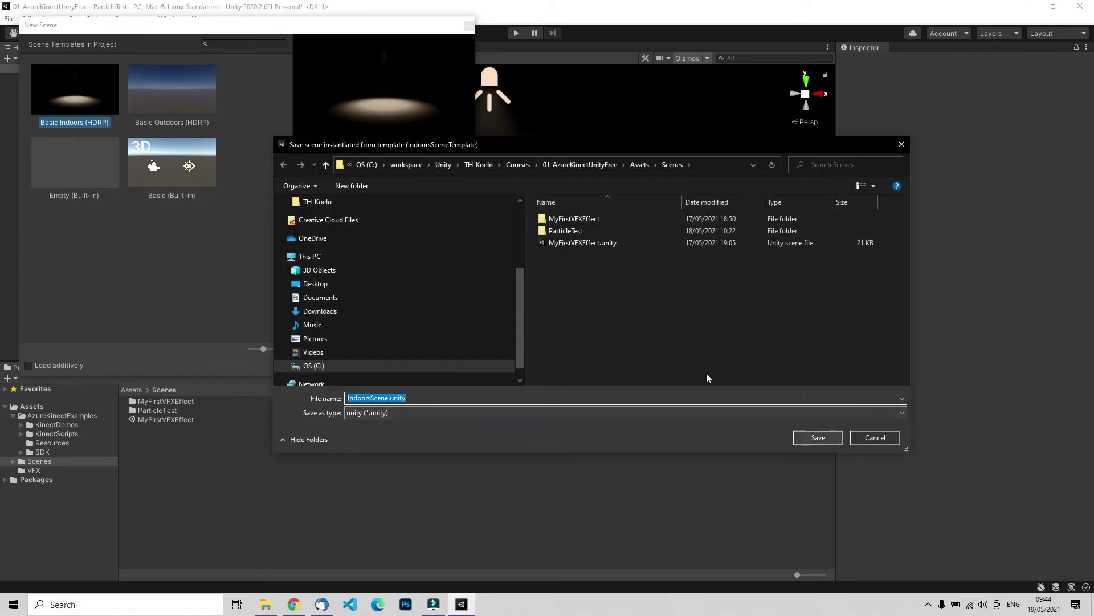
click(816, 437)
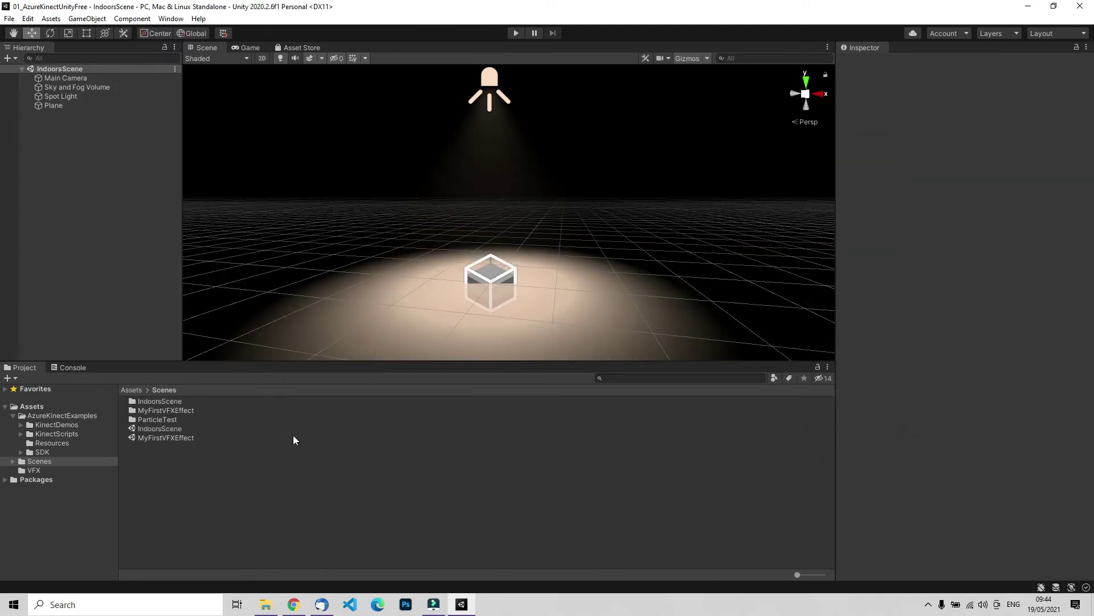
- Add a Visual Effect object to IndoorsScene, then run the scene briefly and stop playback
right_click(52, 125)
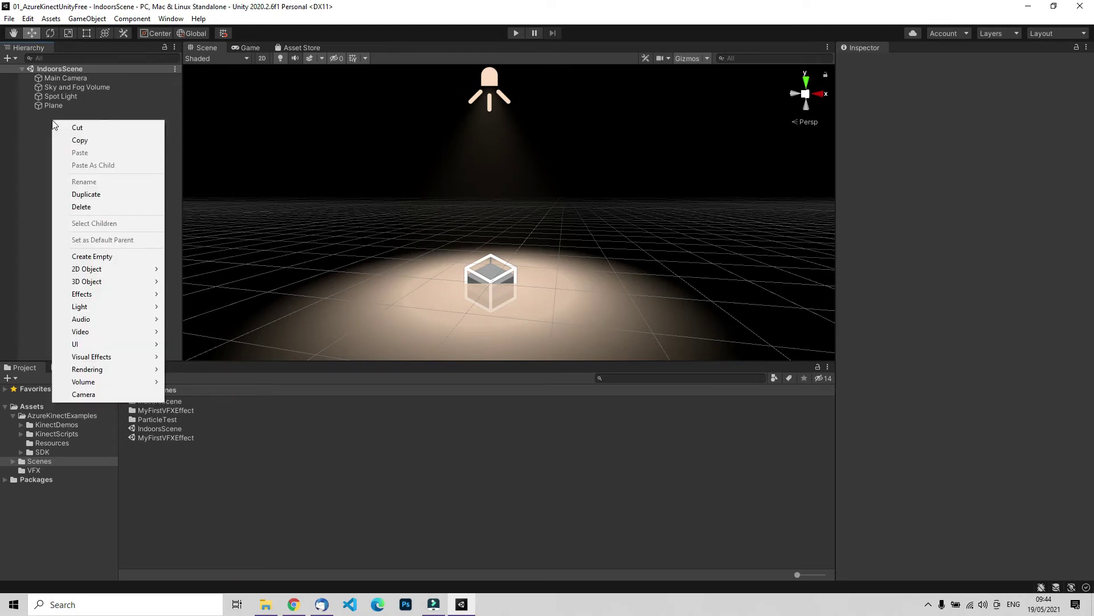
mouse_move(120, 362)
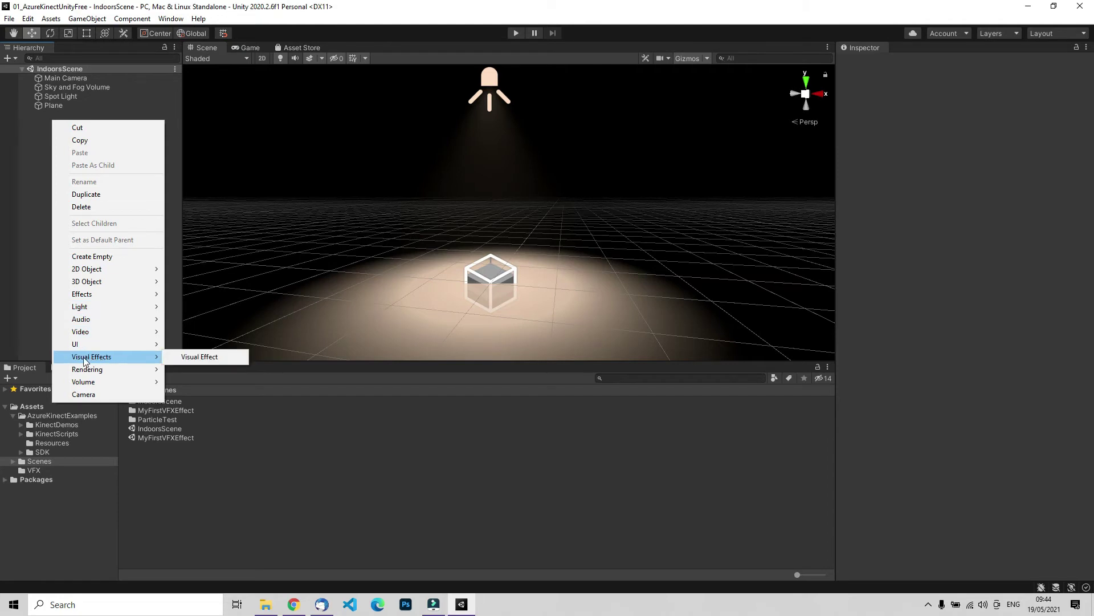
click(217, 357)
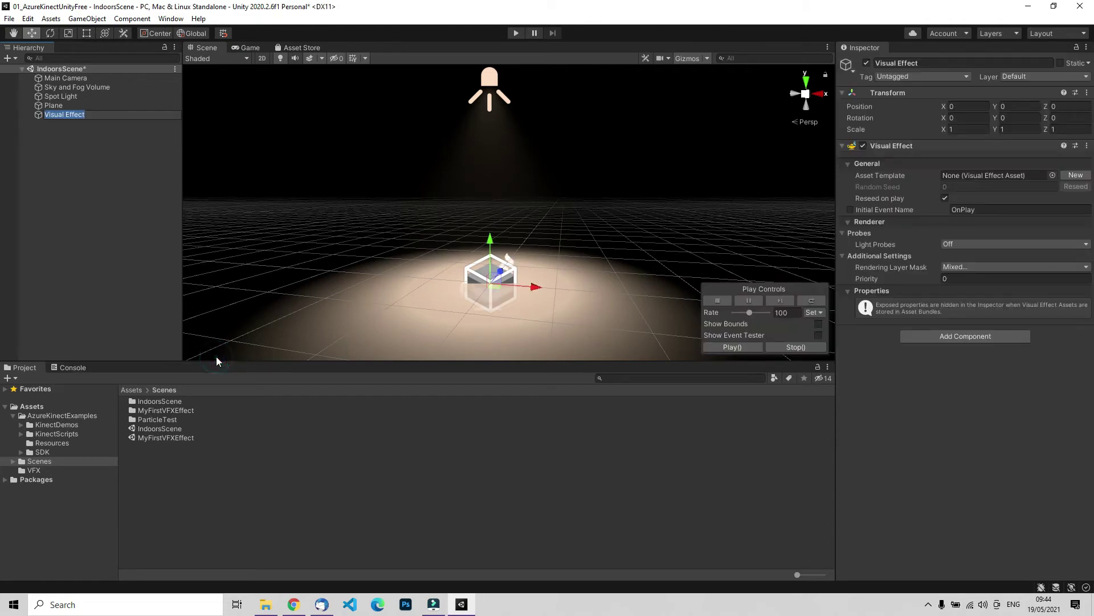
click(69, 119)
click(70, 116)
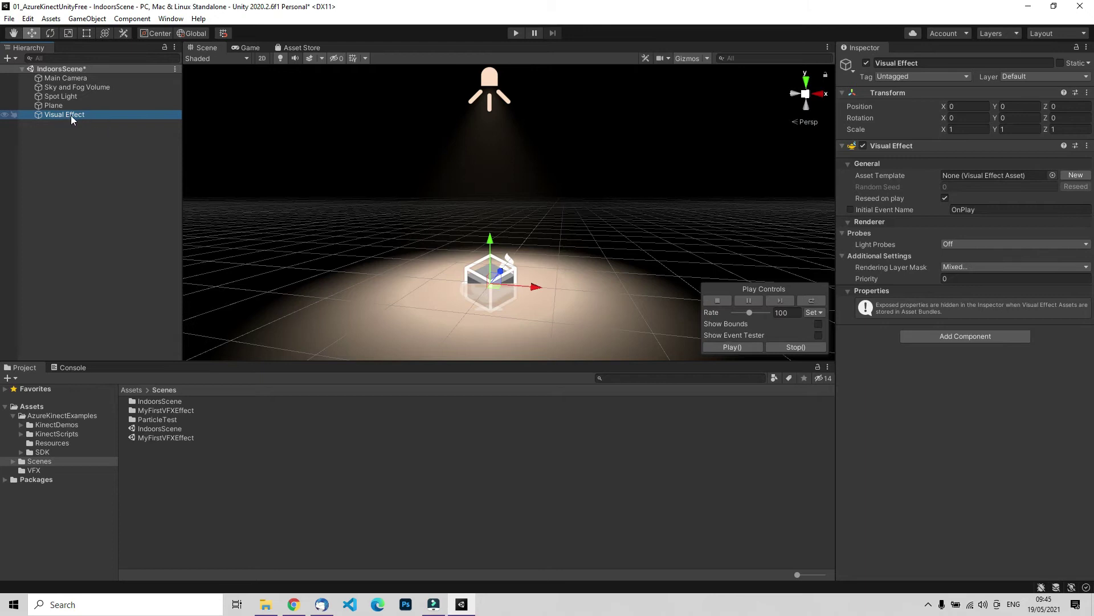
click(516, 33)
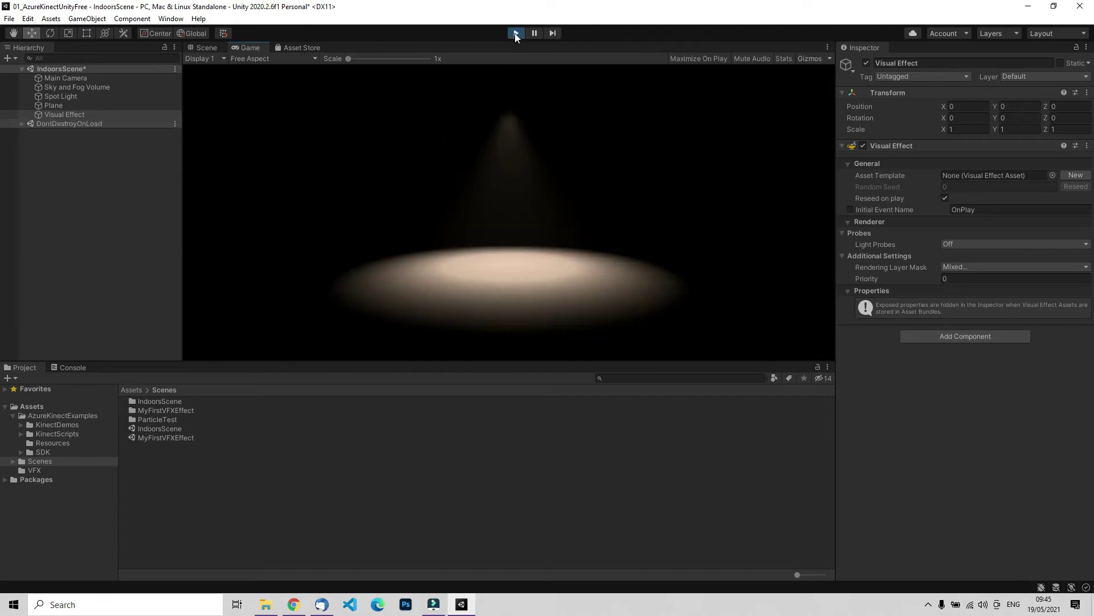
click(514, 33)
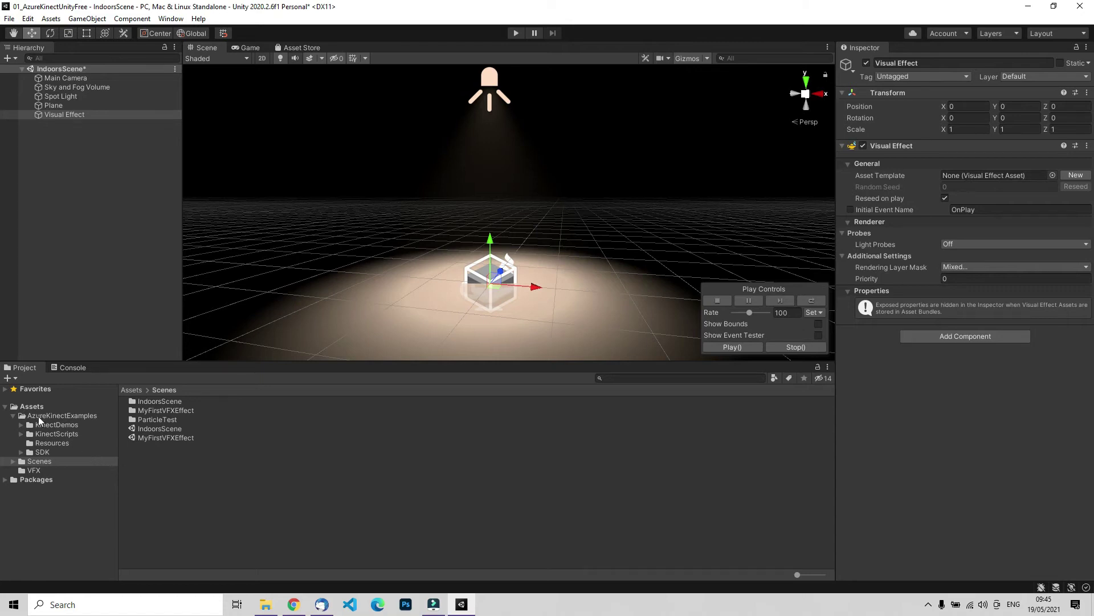
- Create a Visual Effect Graph asset named TestFVX in the VFX folder
click(13, 416)
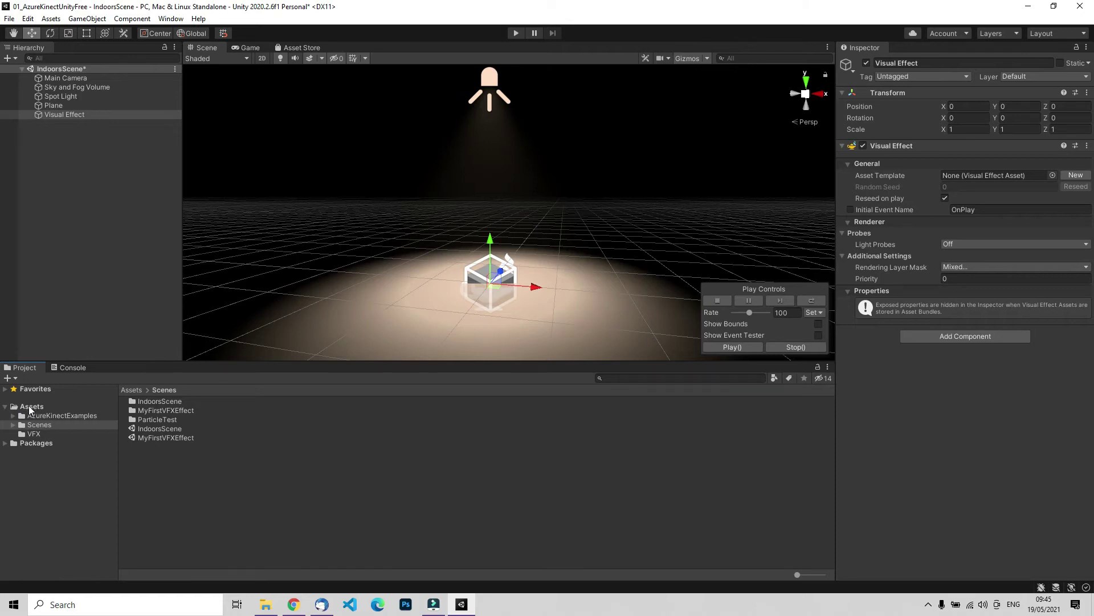
click(33, 434)
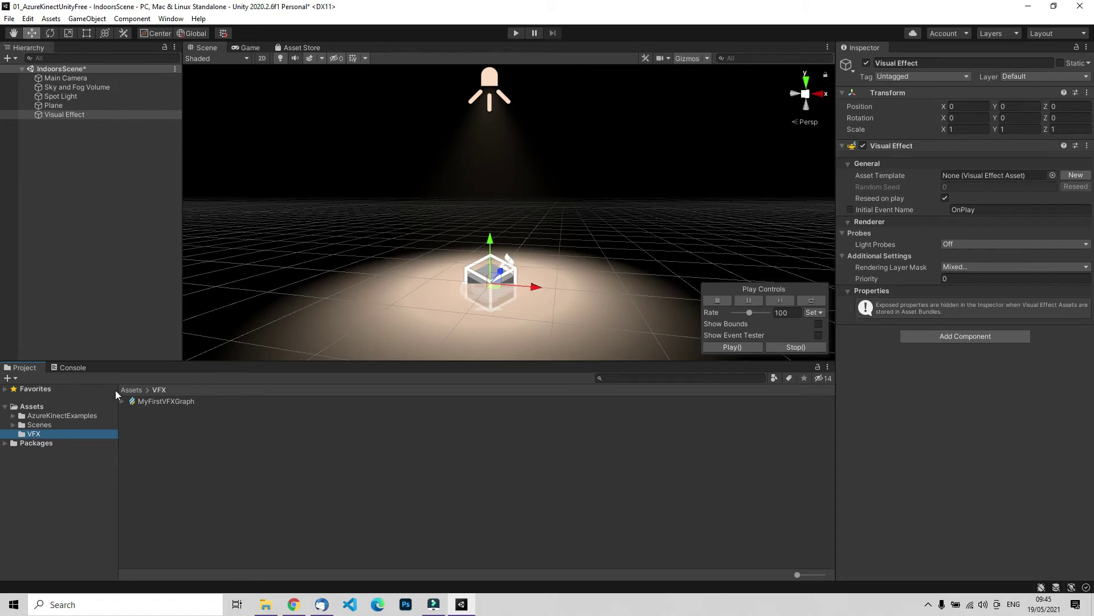
right_click(142, 419)
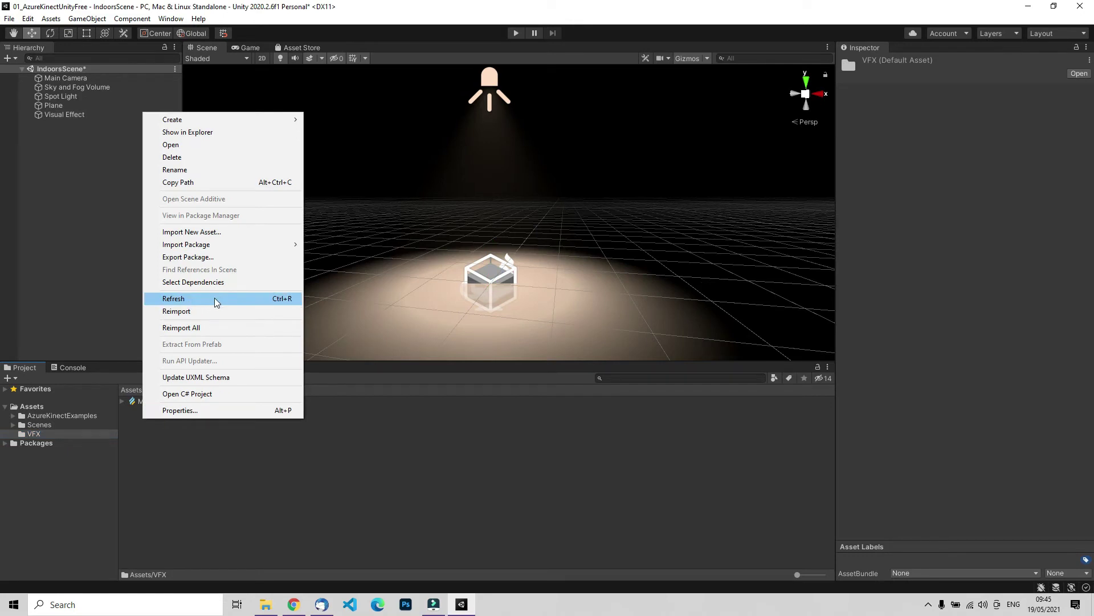
mouse_move(233, 122)
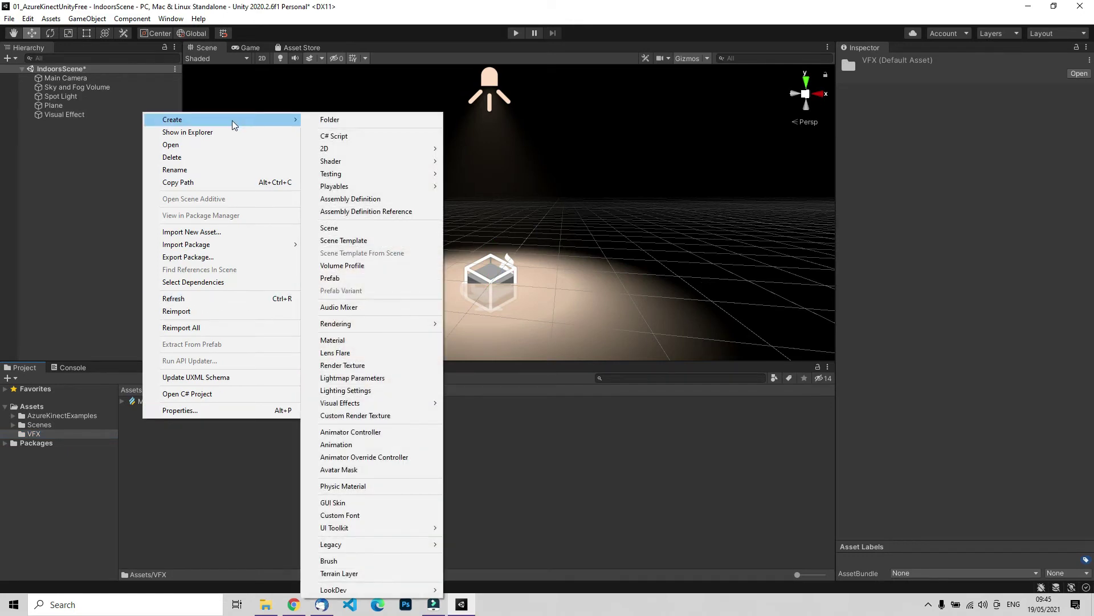
mouse_move(345, 403)
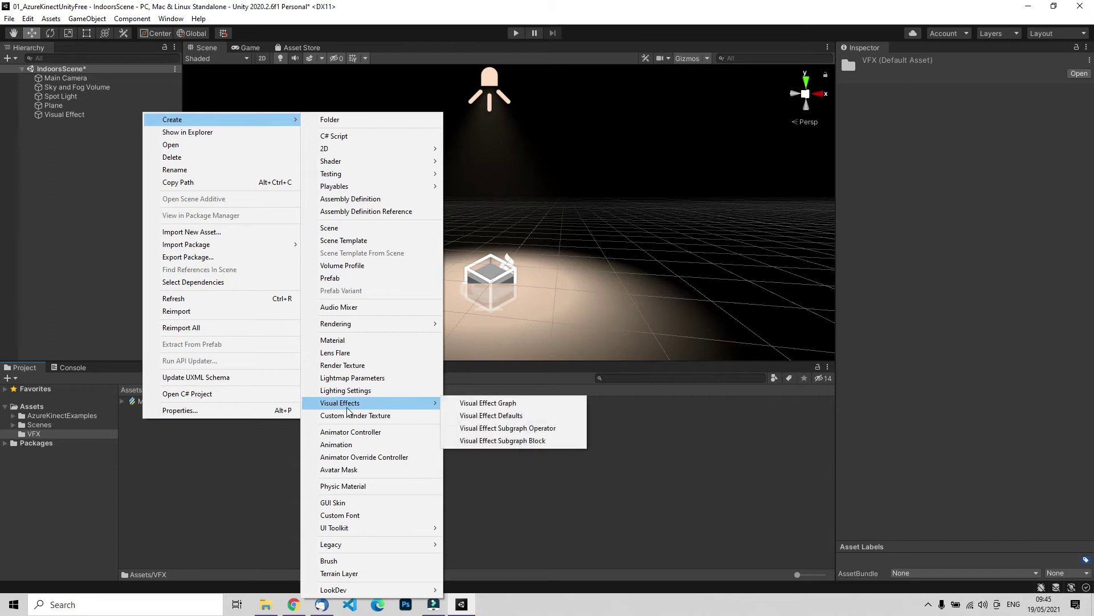
click(499, 403)
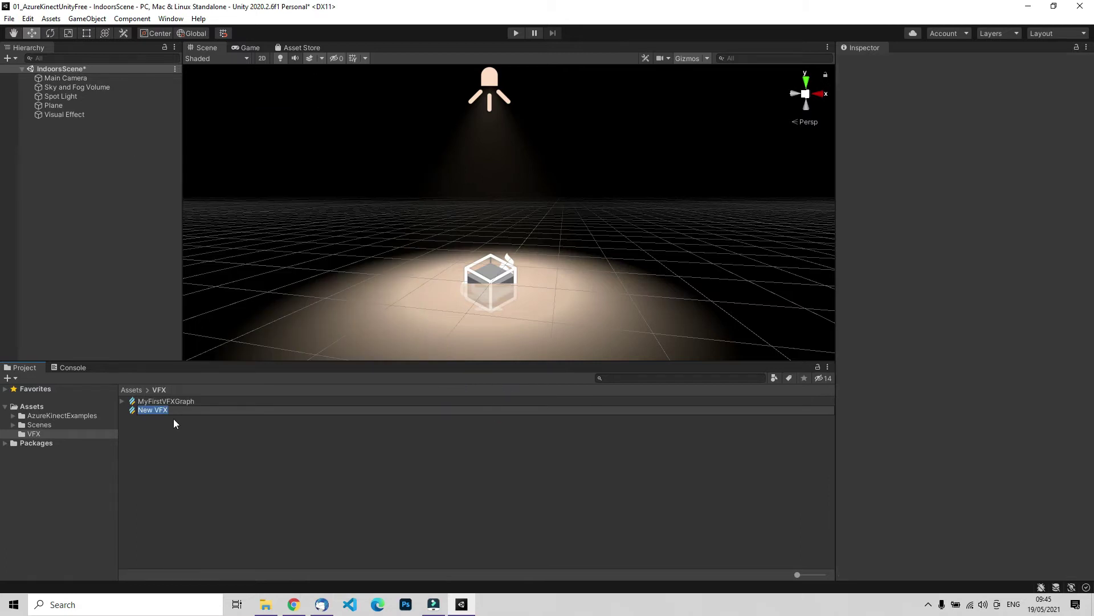
text(TestFVX)
key(Return)
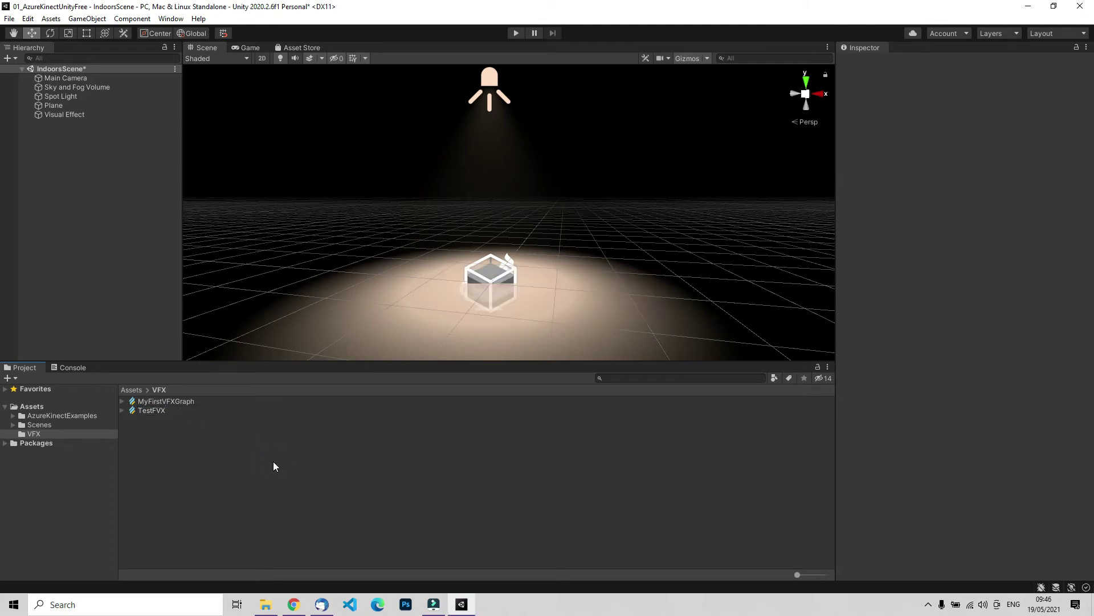
- Assign the TestFVX graph as the Asset Template of the Visual Effect object
click(65, 115)
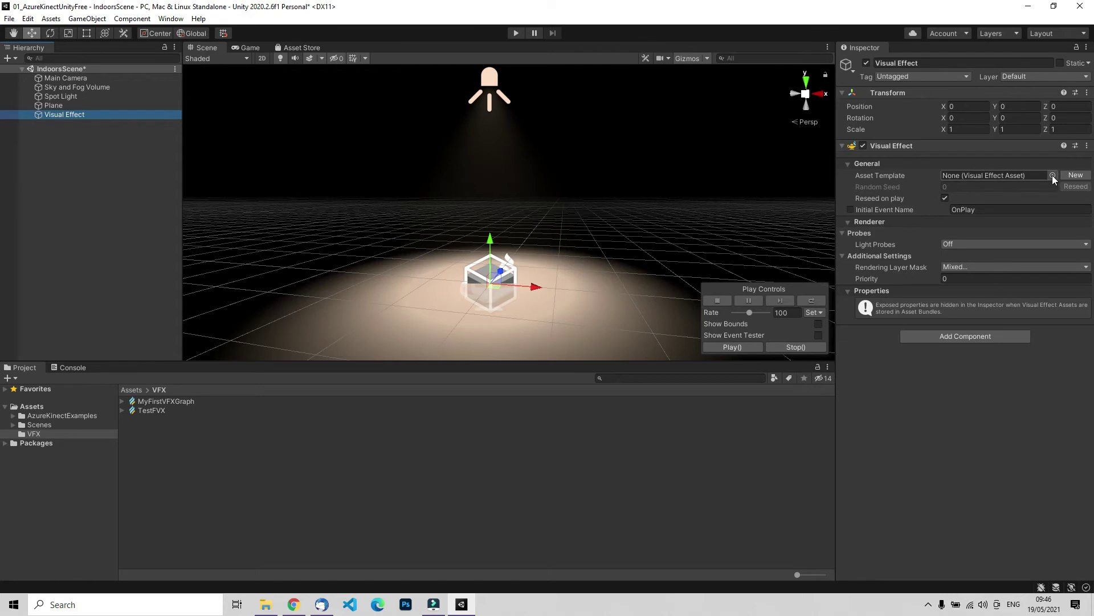
click(1053, 176)
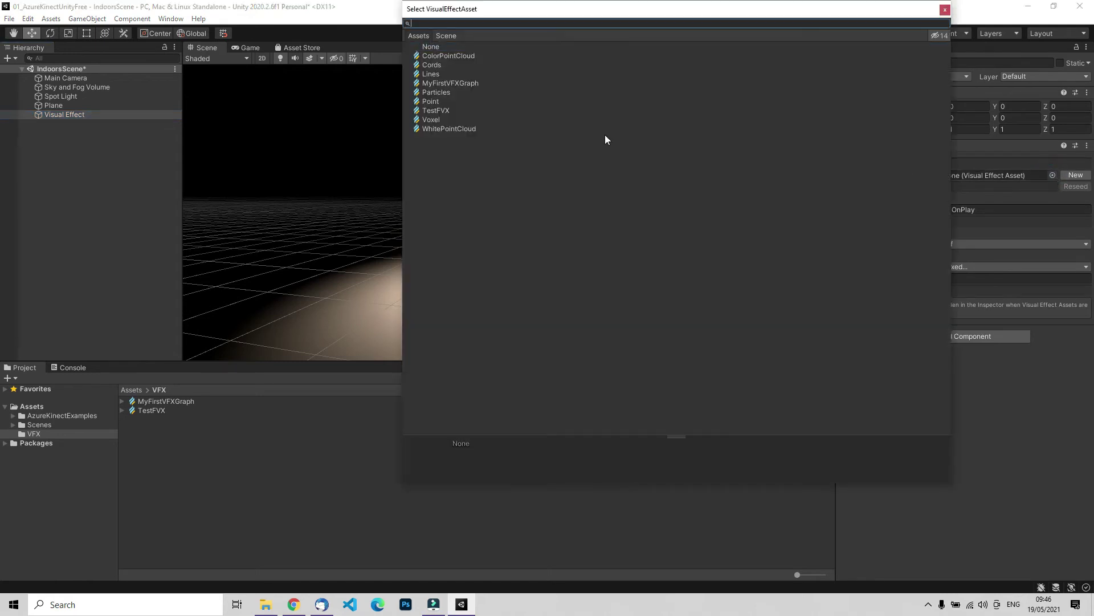
click(945, 9)
drag(153, 415, 1024, 177)
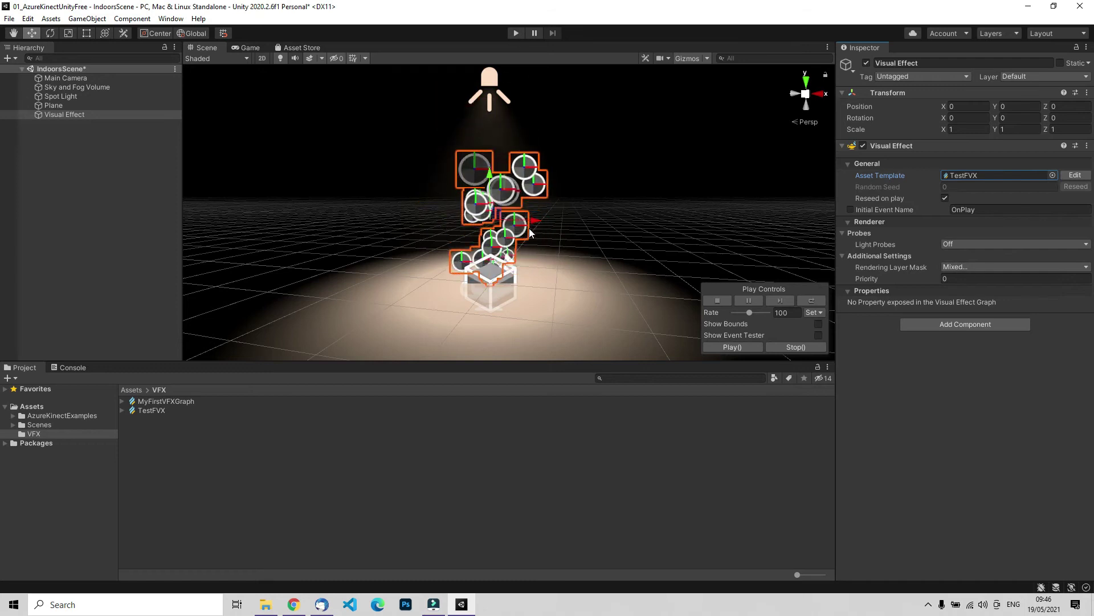
alt+drag(514, 259, 493, 296)
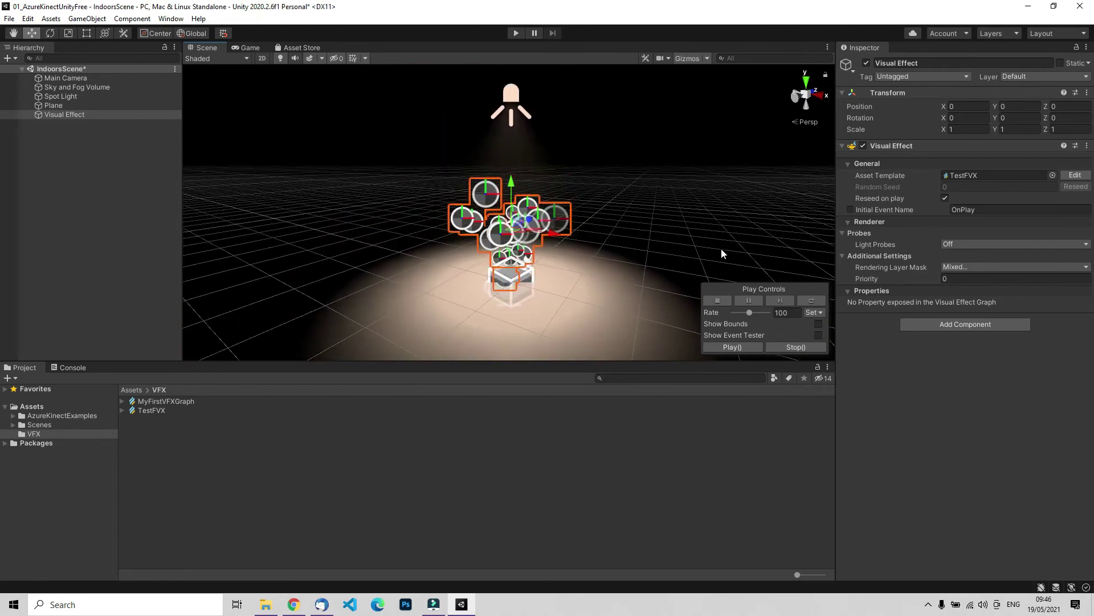
- Open the TestFVX asset in the Visual Effect Graph editor and maximize the graph window
double_click(959, 175)
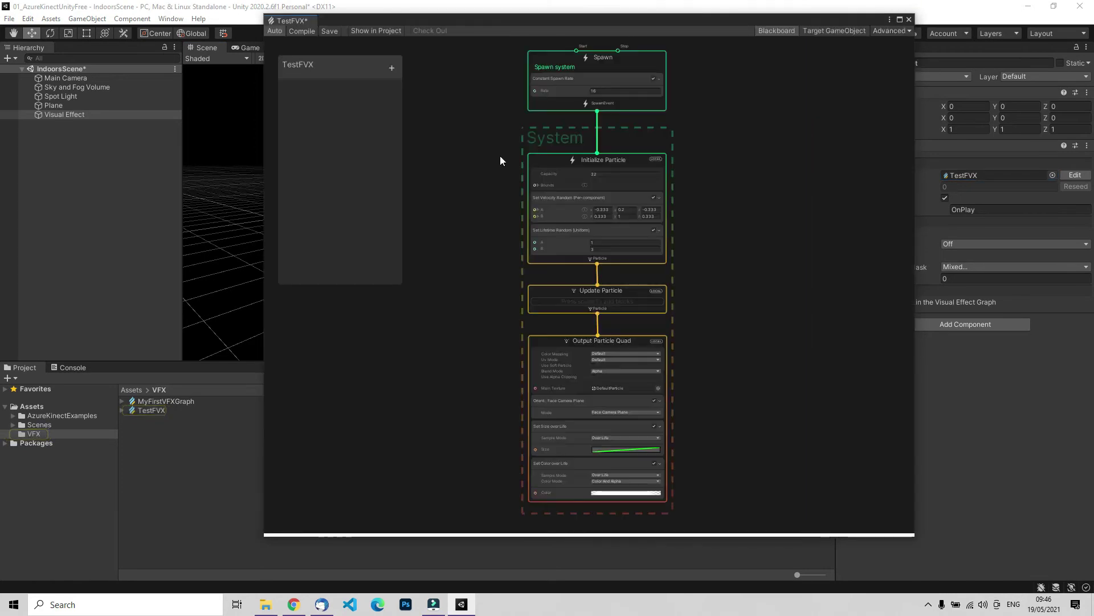
click(473, 18)
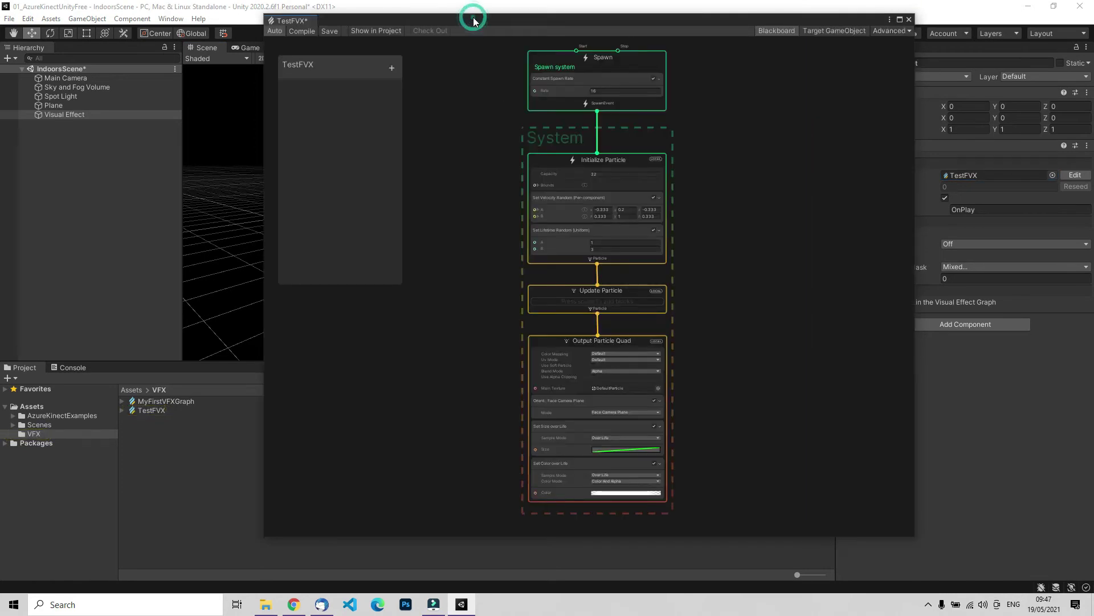
click(899, 21)
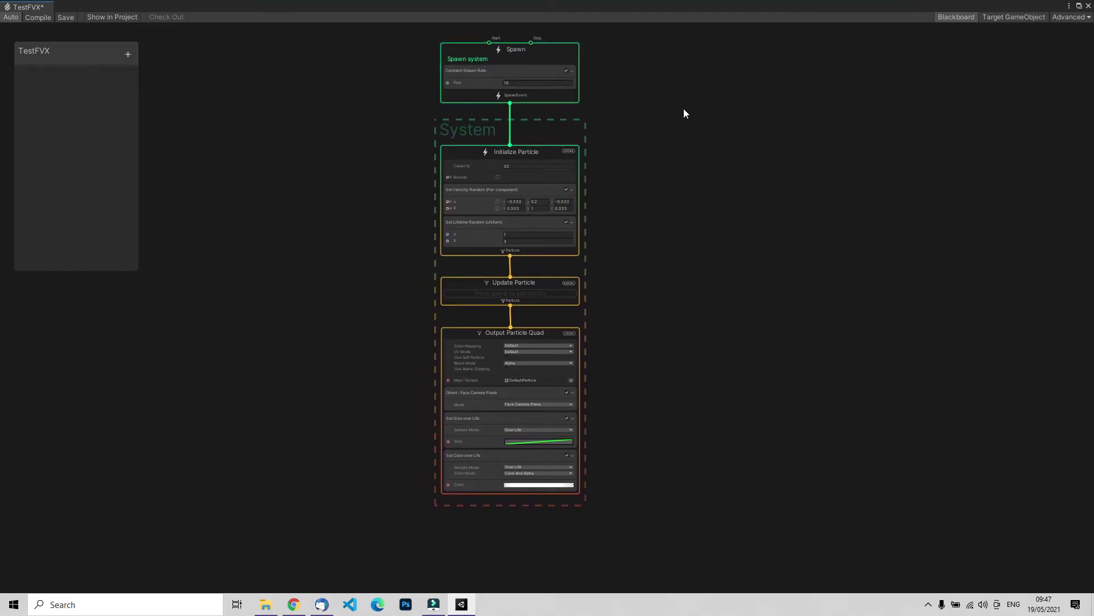
- Examine the Spawn, Initialize Particle and Update Particle contexts, including the options available for the Initialize Particle context
middle_drag(671, 131, 743, 131)
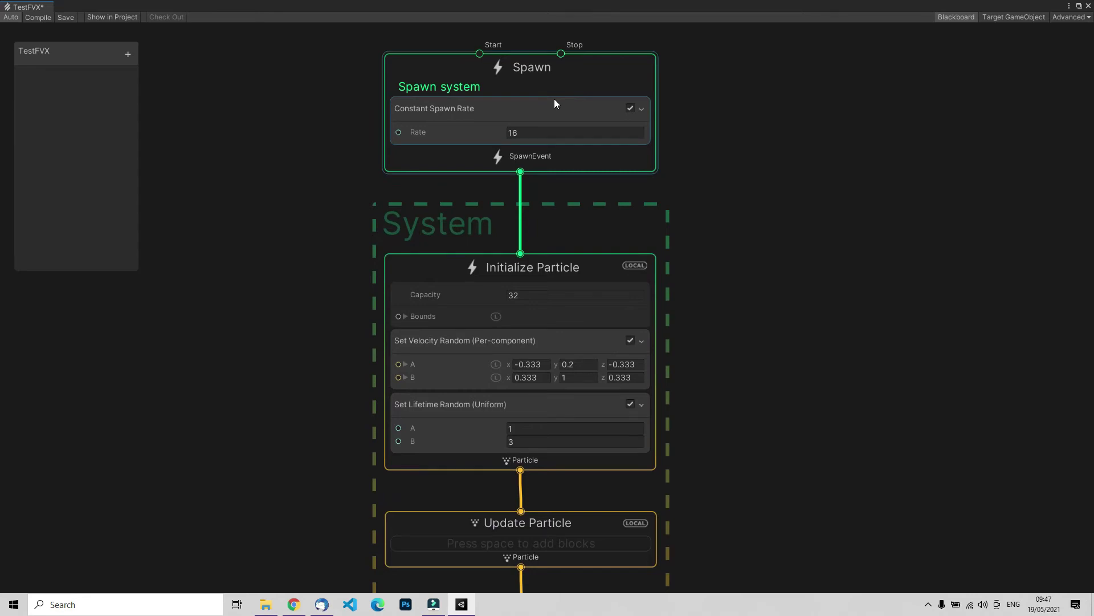
mouse_move(455, 142)
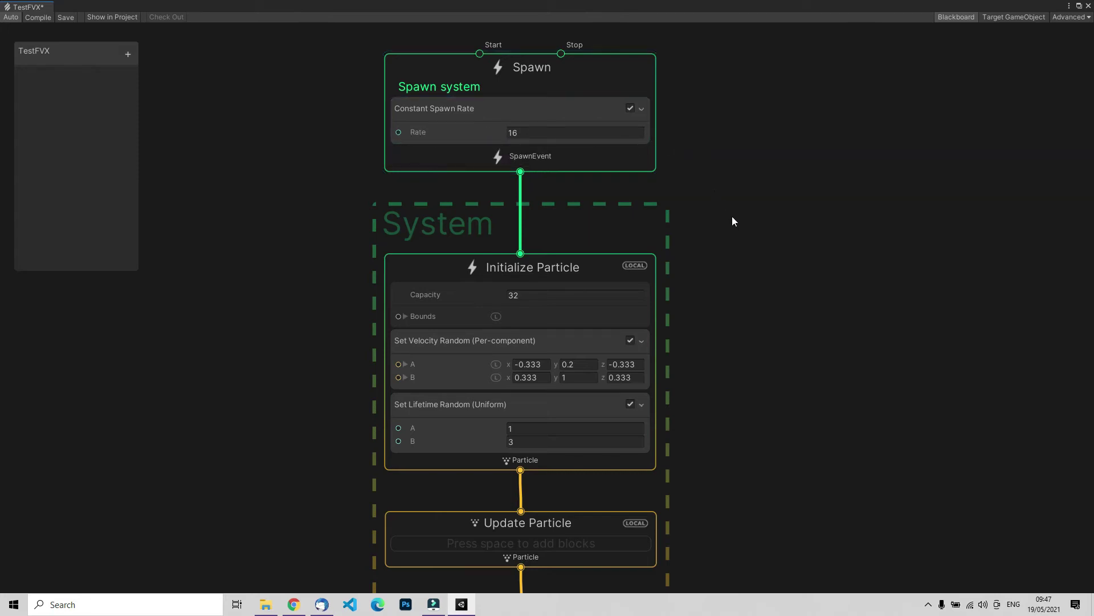
scroll(732, 217, down, 5)
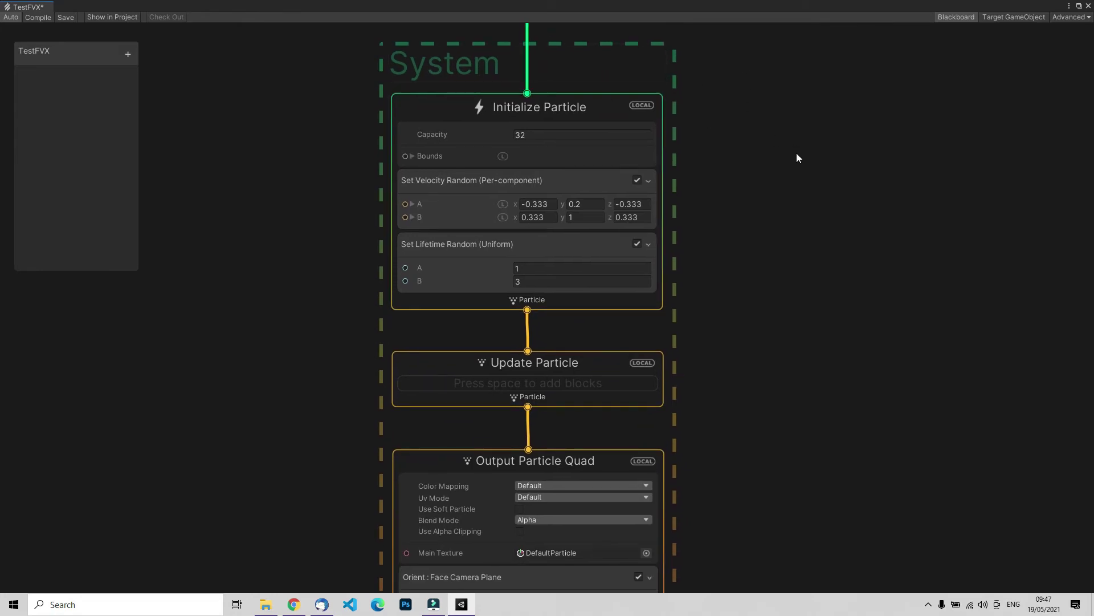
scroll(796, 152, down, 1)
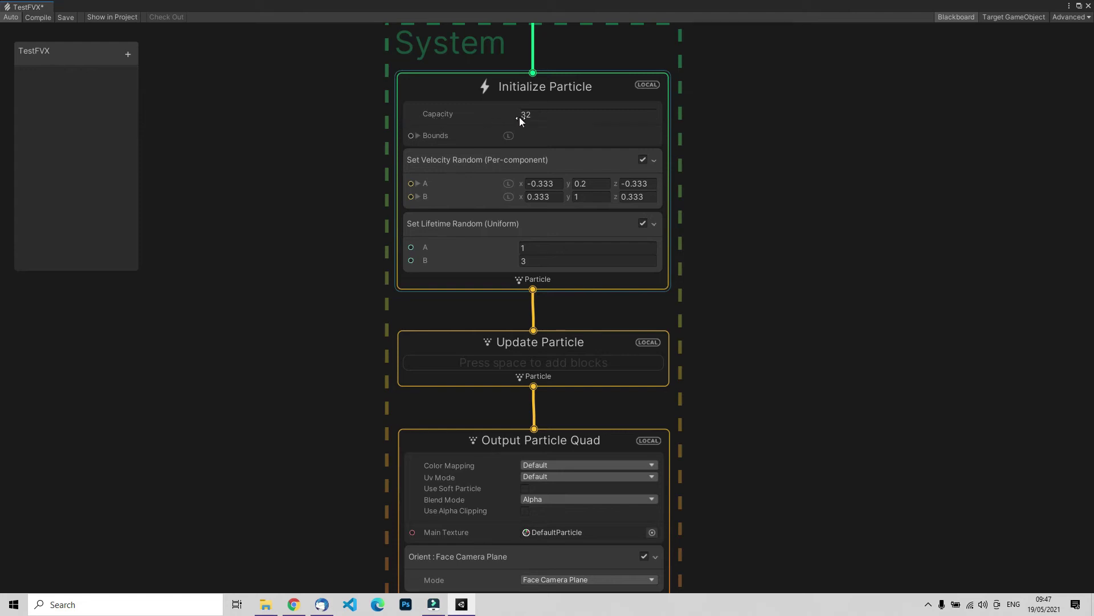
mouse_move(740, 204)
middle_down()
mouse_move(740, 188)
mouse_move(744, 207)
middle_up()
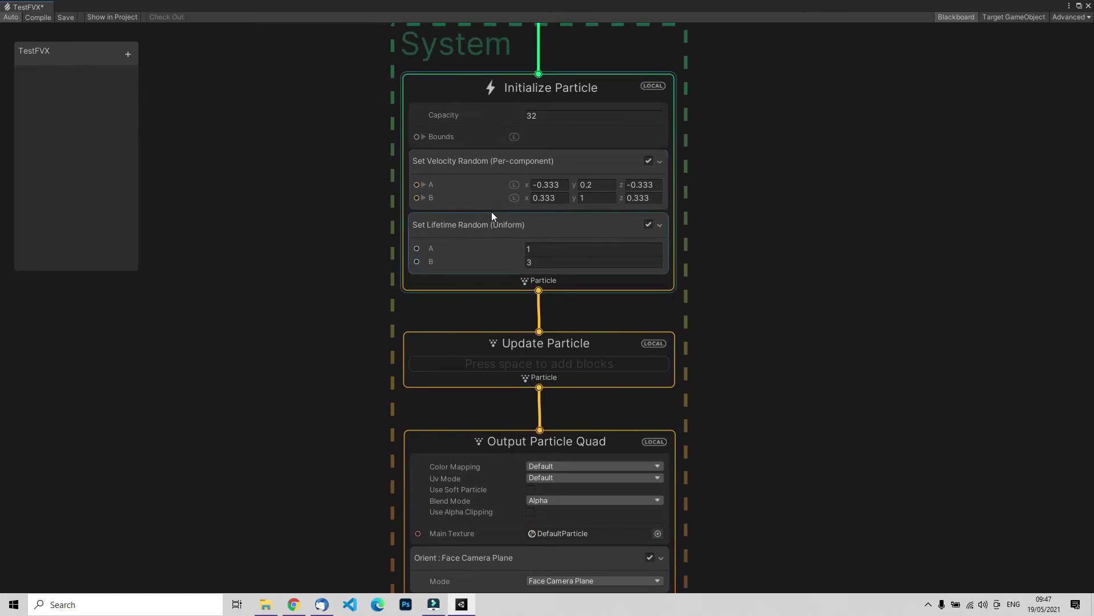
right_click(495, 283)
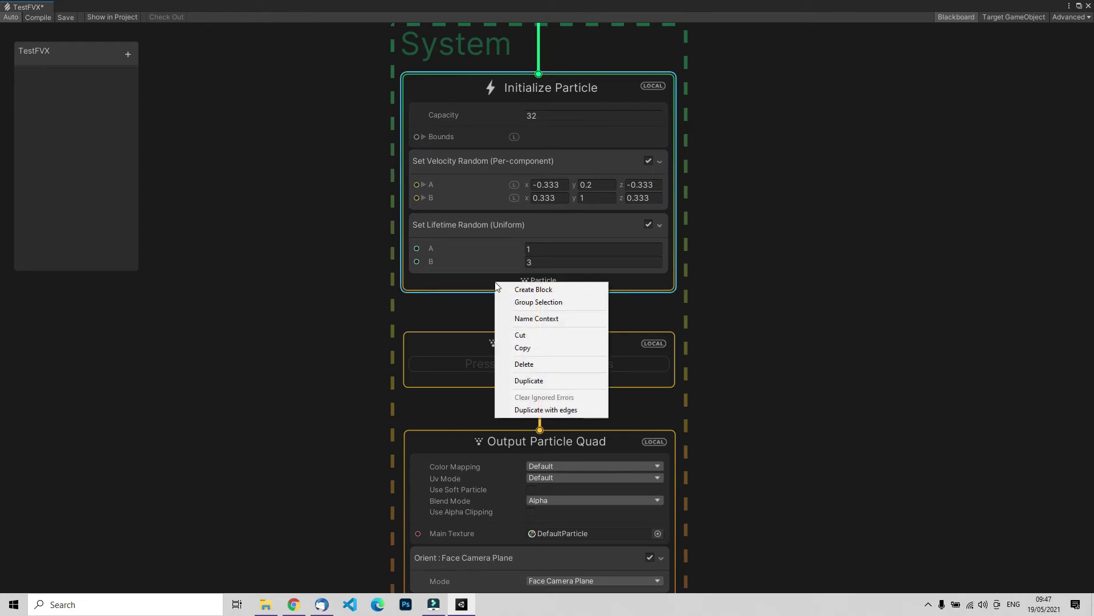
click(460, 279)
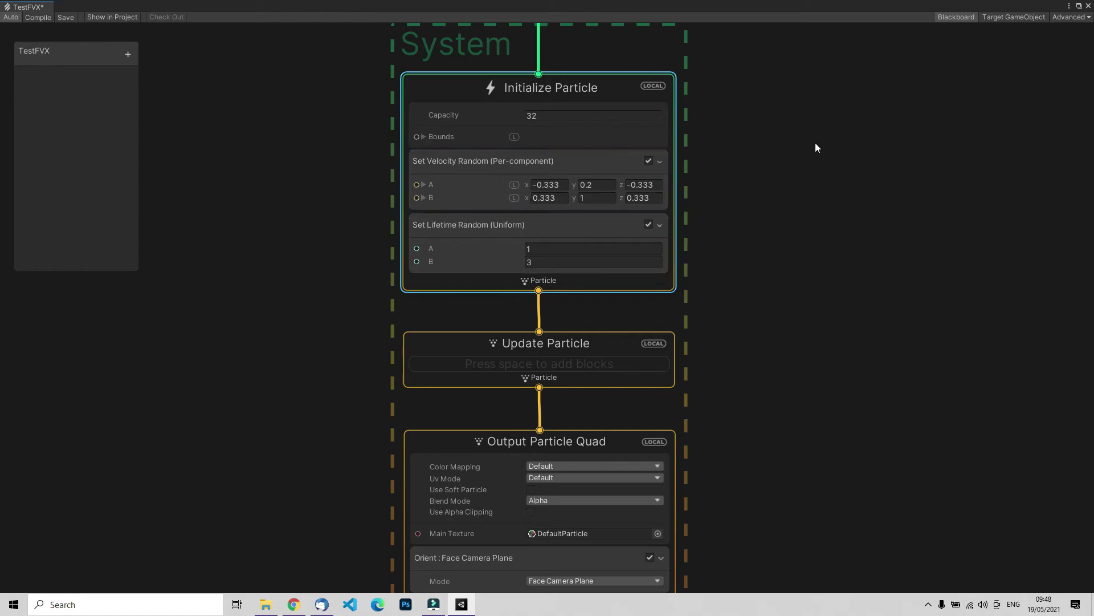
- Restore the TestFVX graph window to a smaller floating size and place it beside the particles in the Scene view
drag(215, 5, 627, 295)
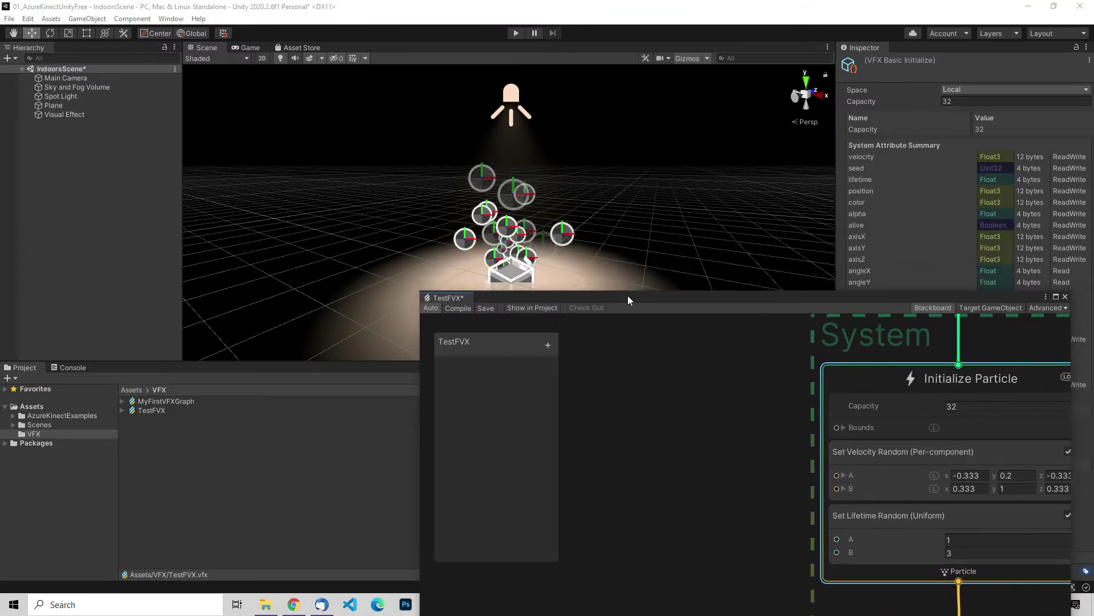
drag(798, 299, 646, 313)
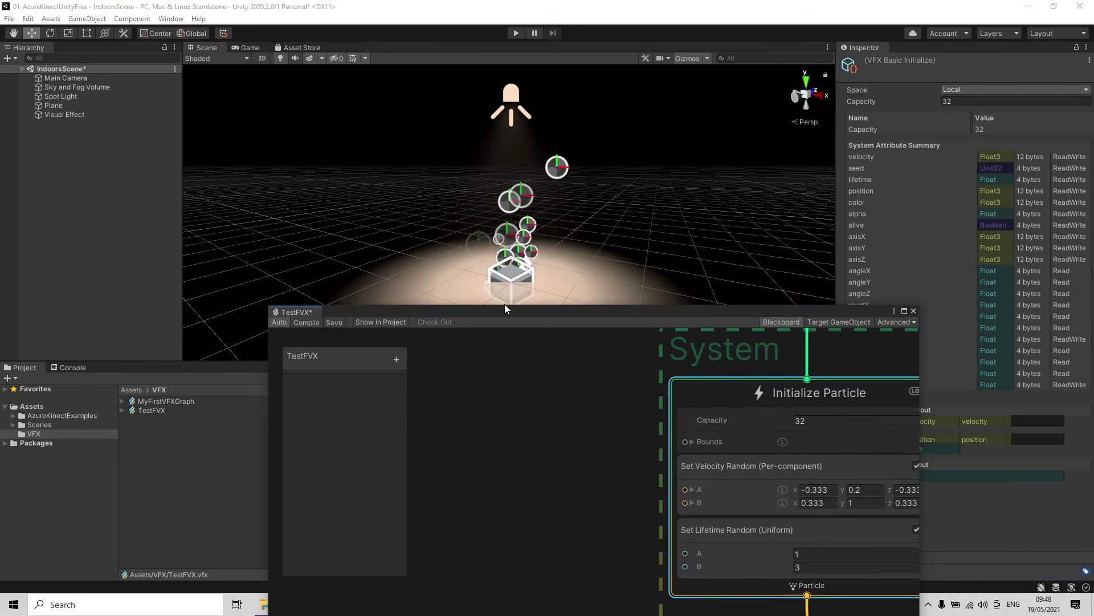
drag(586, 311, 346, 32)
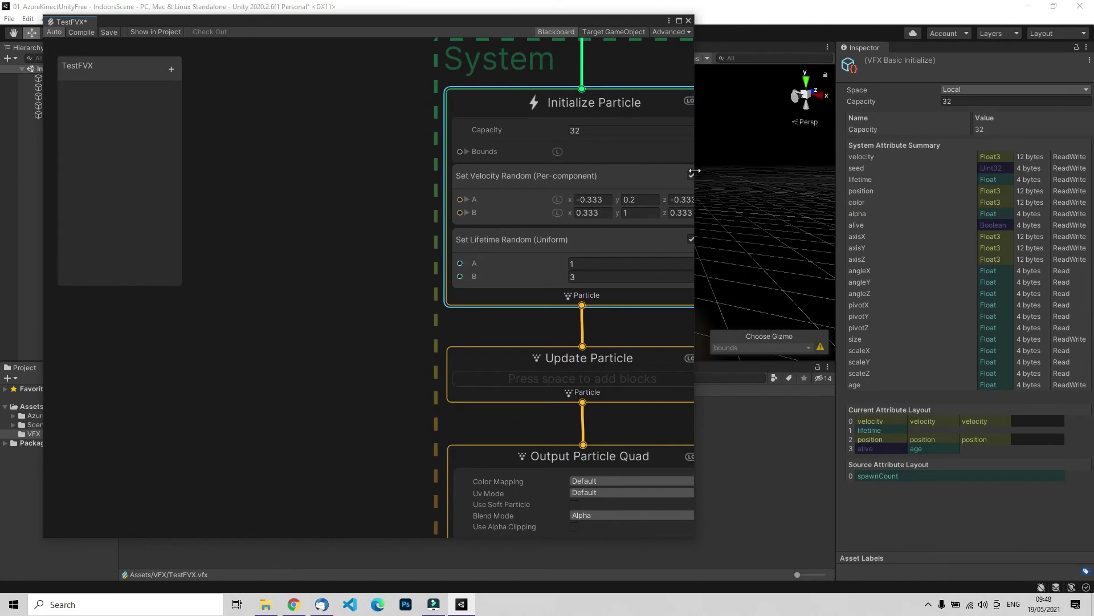
drag(695, 171, 937, 171)
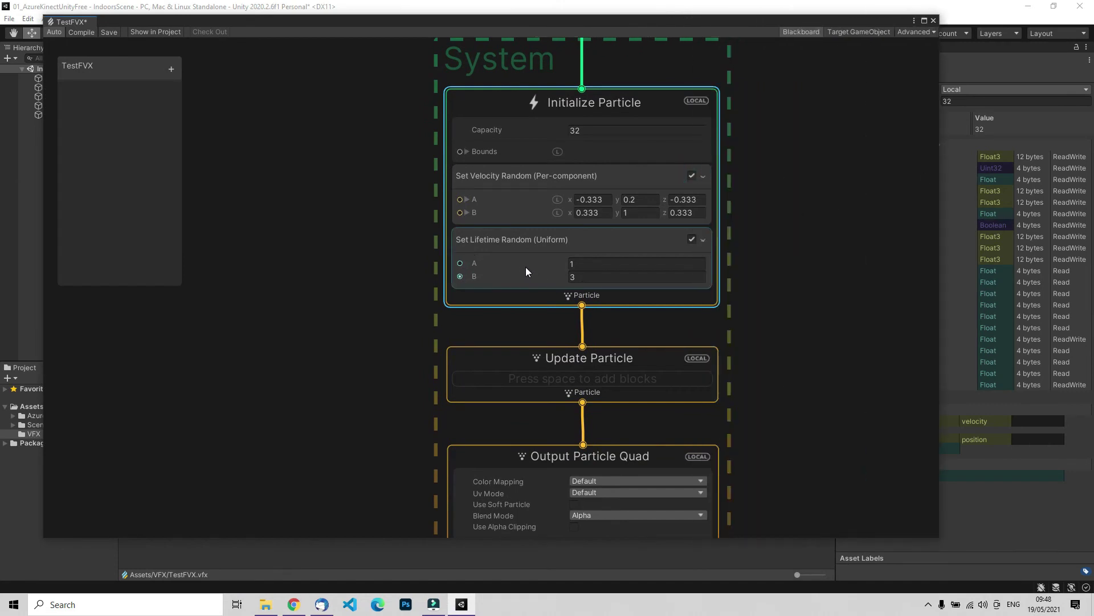
drag(411, 7, 378, 11)
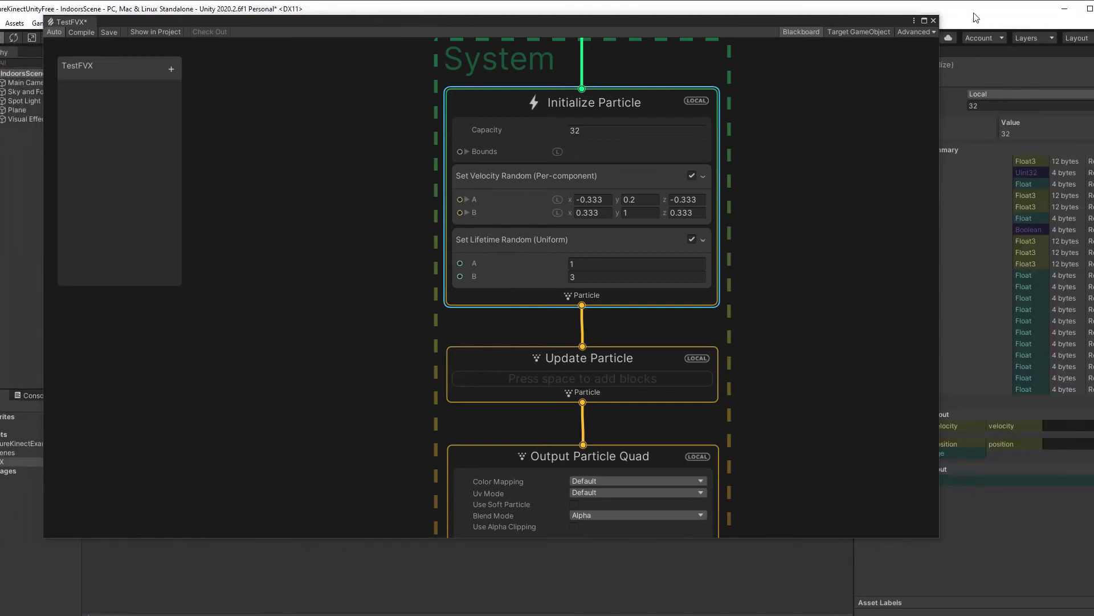
double_click(985, 14)
drag(459, 22, 630, 46)
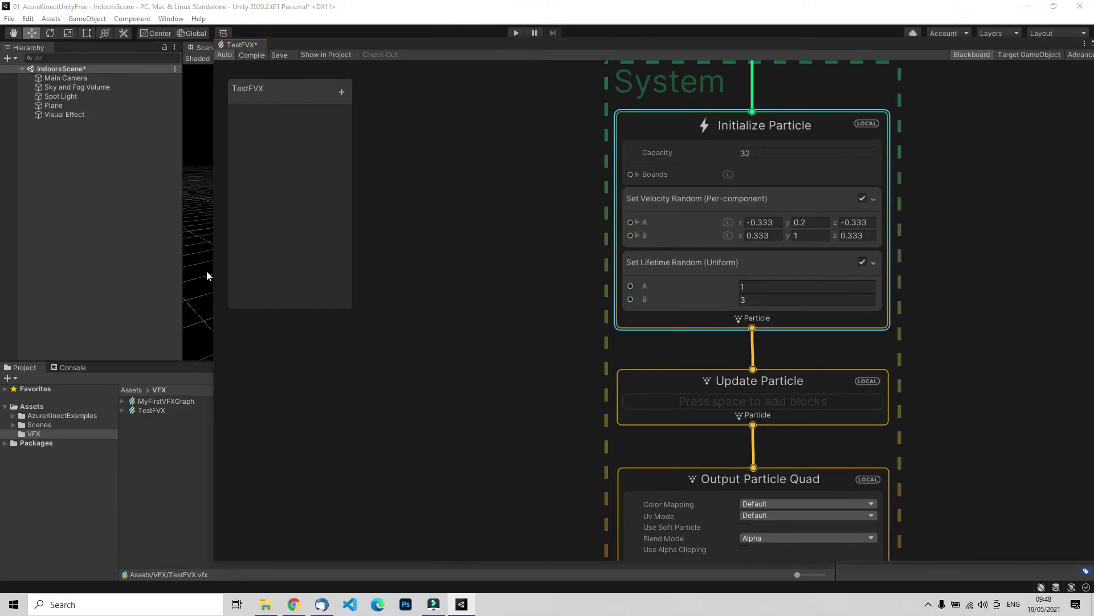
drag(214, 277, 593, 277)
drag(867, 43, 752, 43)
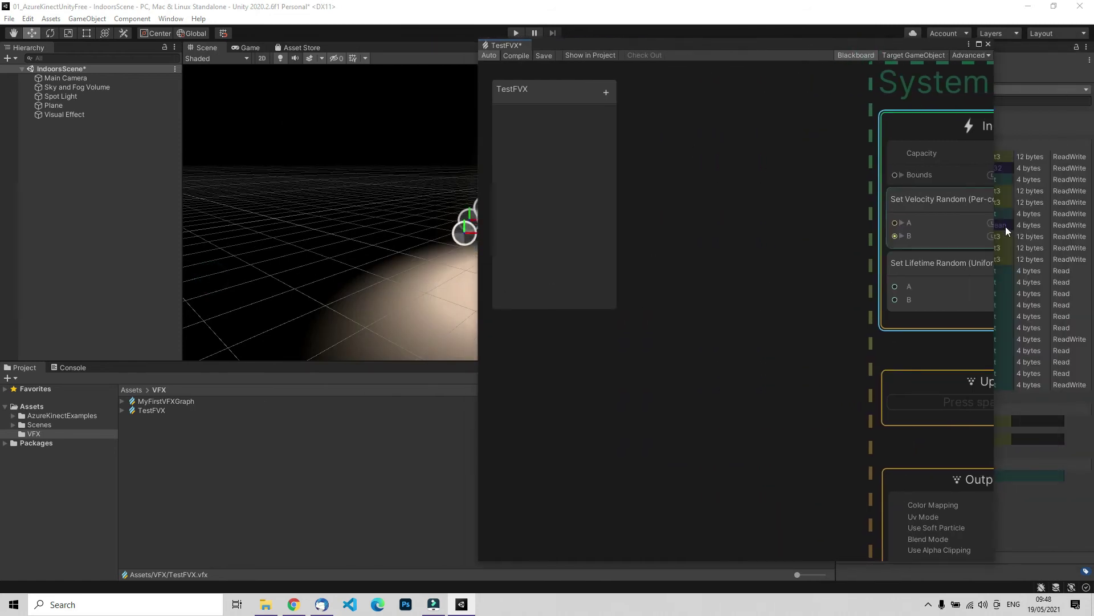
middle_drag(833, 222, 593, 227)
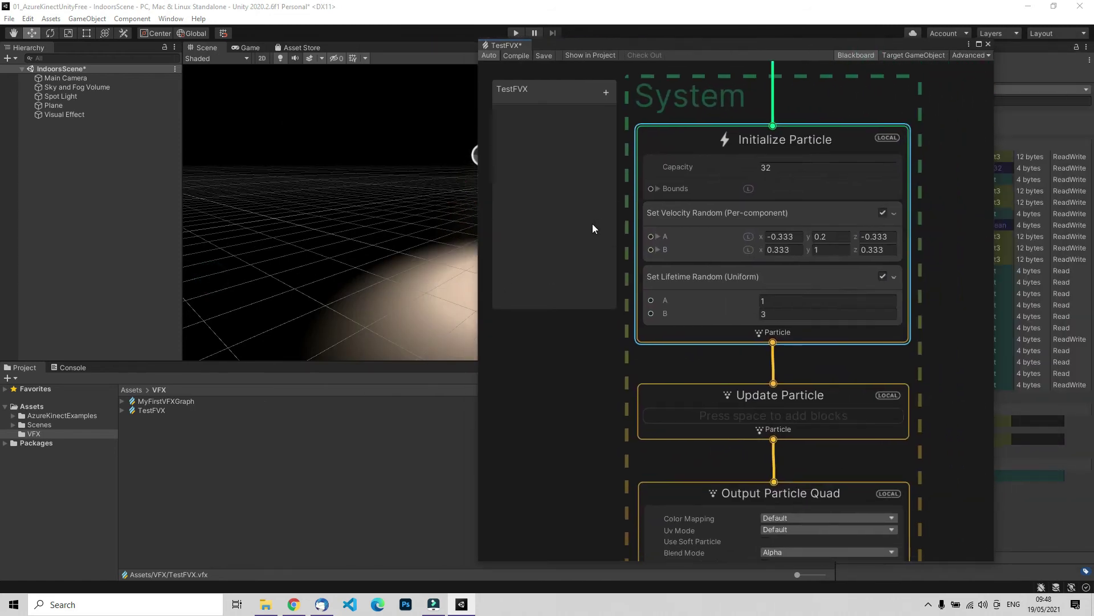
drag(596, 47, 684, 42)
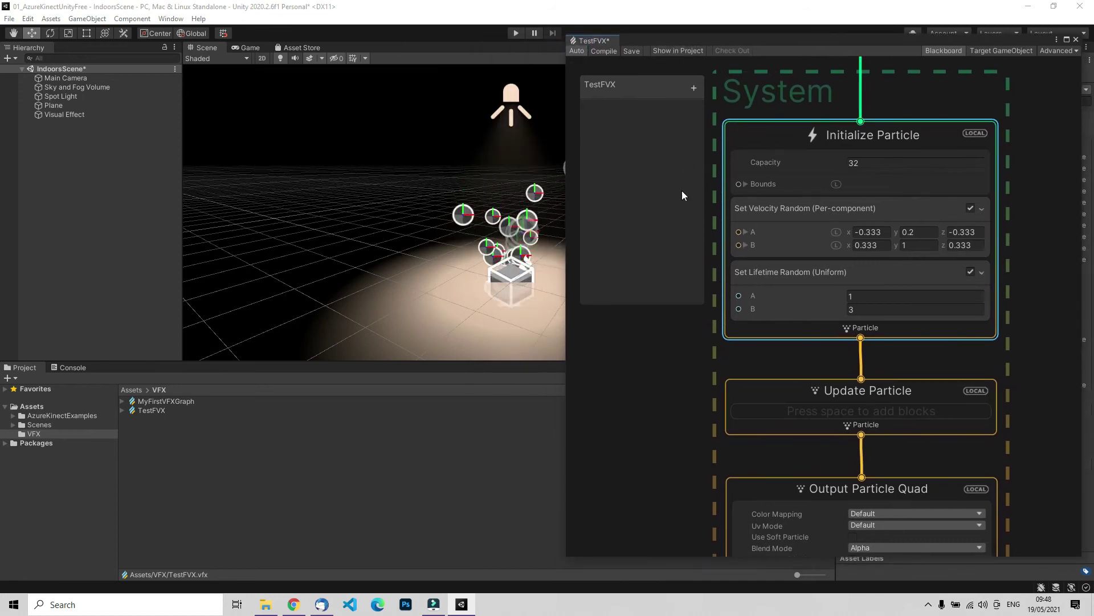
- Set the upper limit B of Set Lifetime Random in the Initialize Particle context to 10
mouse_move(791, 296)
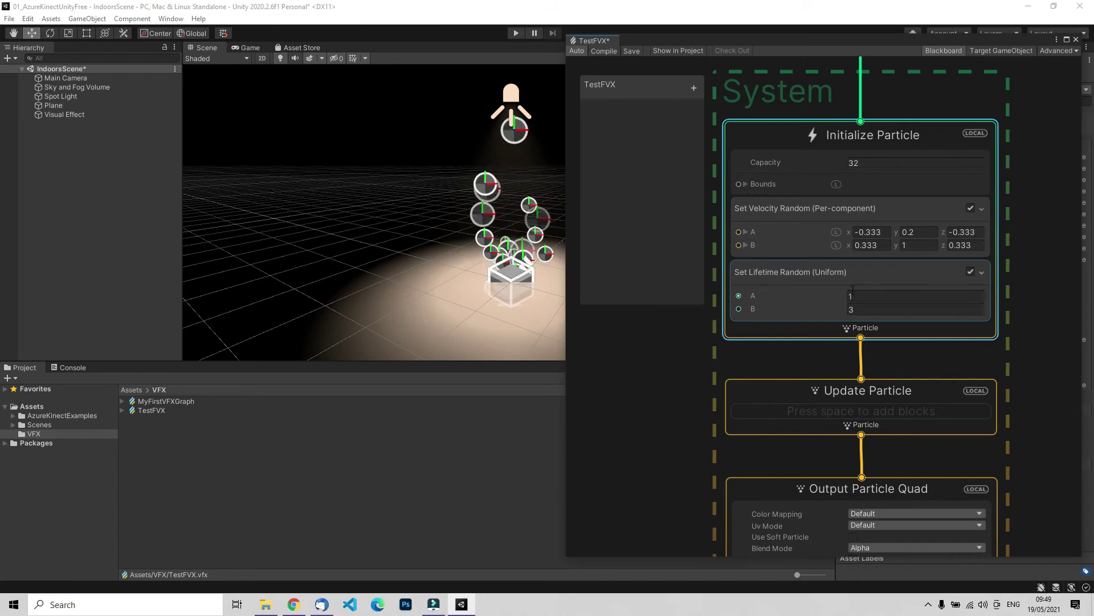
click(792, 291)
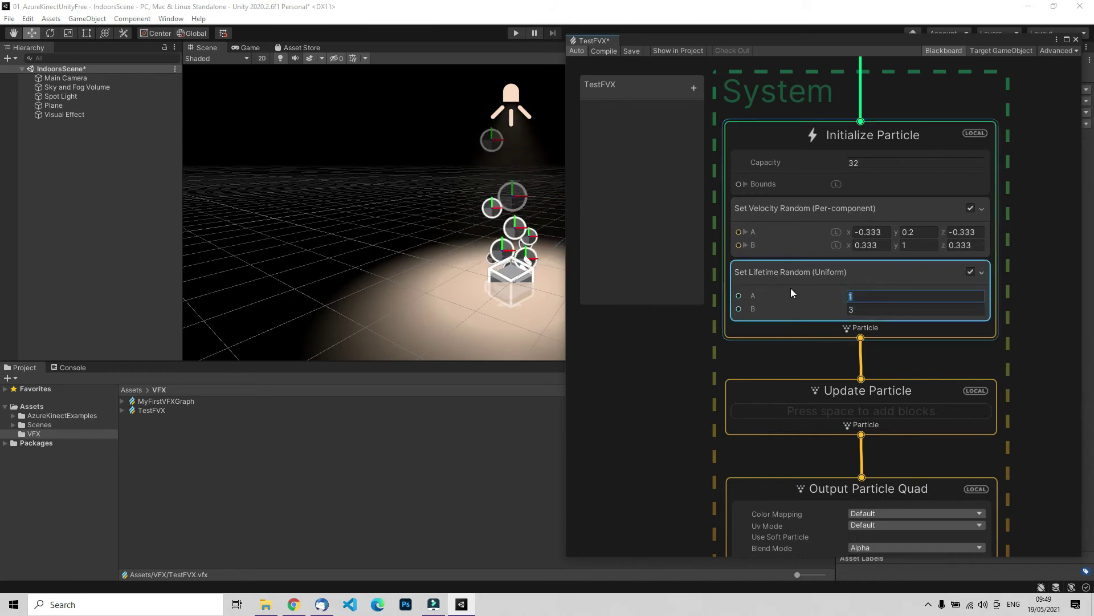
click(804, 306)
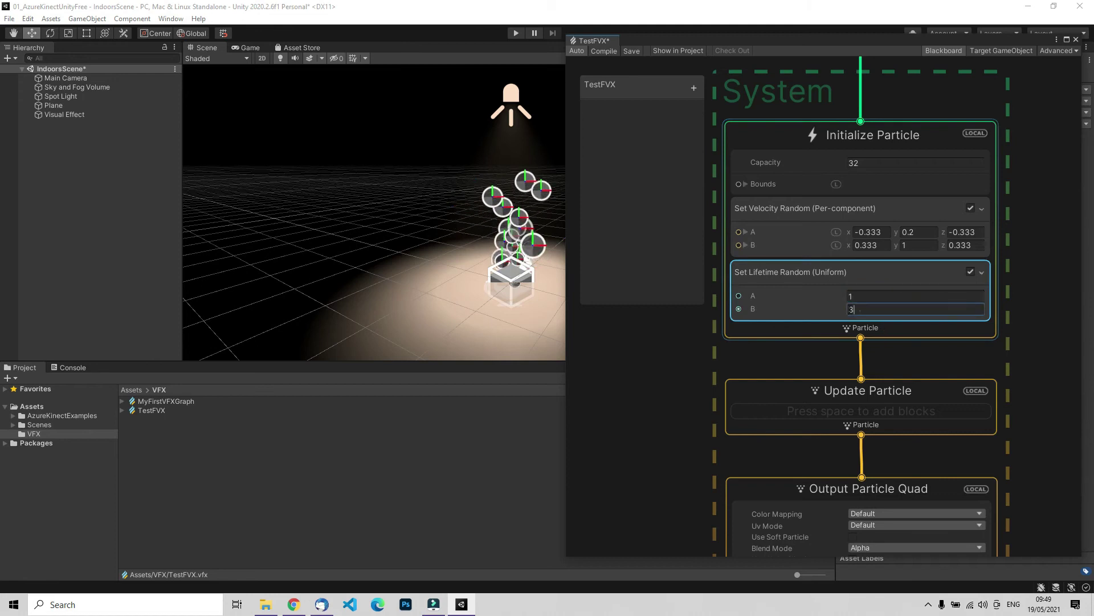
text(10)
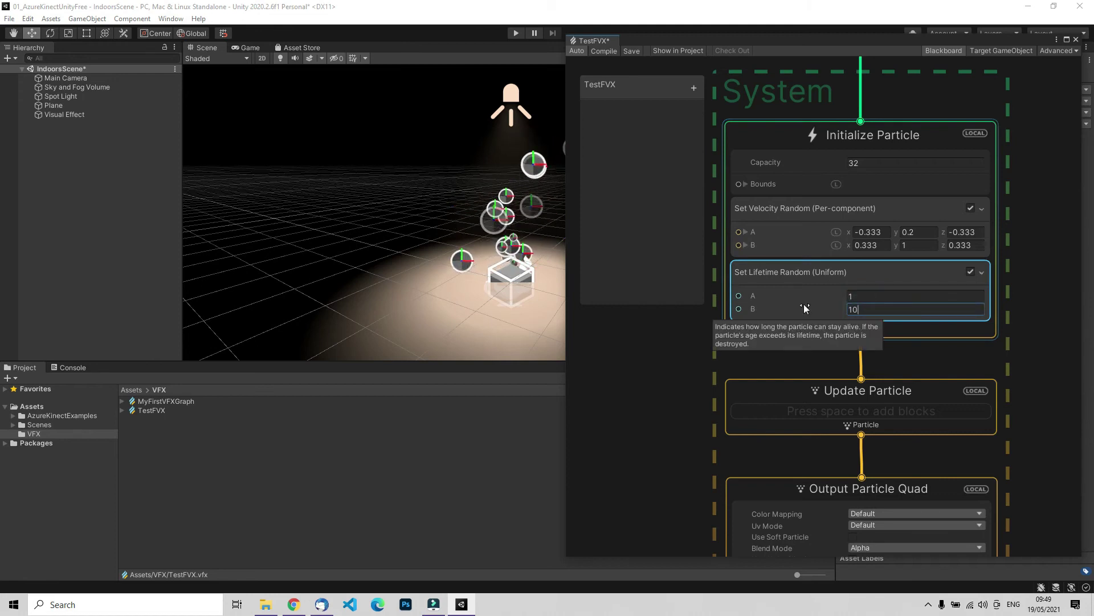
key(shift+Tab)
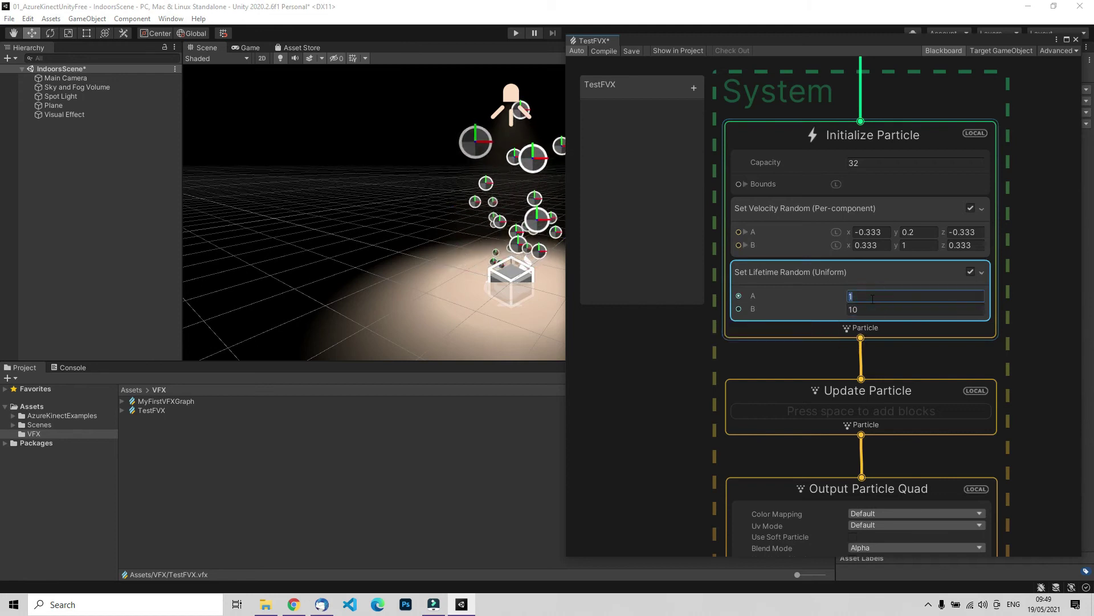
scroll(545, 282, down, 6)
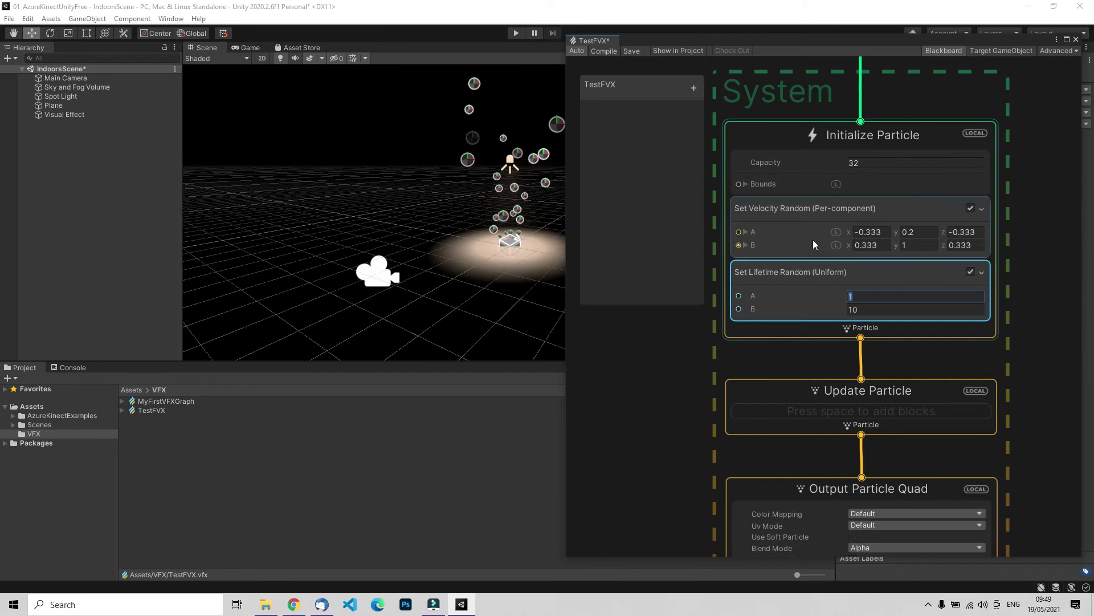
- Examine the graph from the Initialize Particle blocks through Update Particle to the Output Particle Quad settings
middle_drag(1027, 252, 1010, 155)
mouse_move(1024, 201)
middle_down()
mouse_move(1026, 187)
mouse_move(1031, 199)
middle_up()
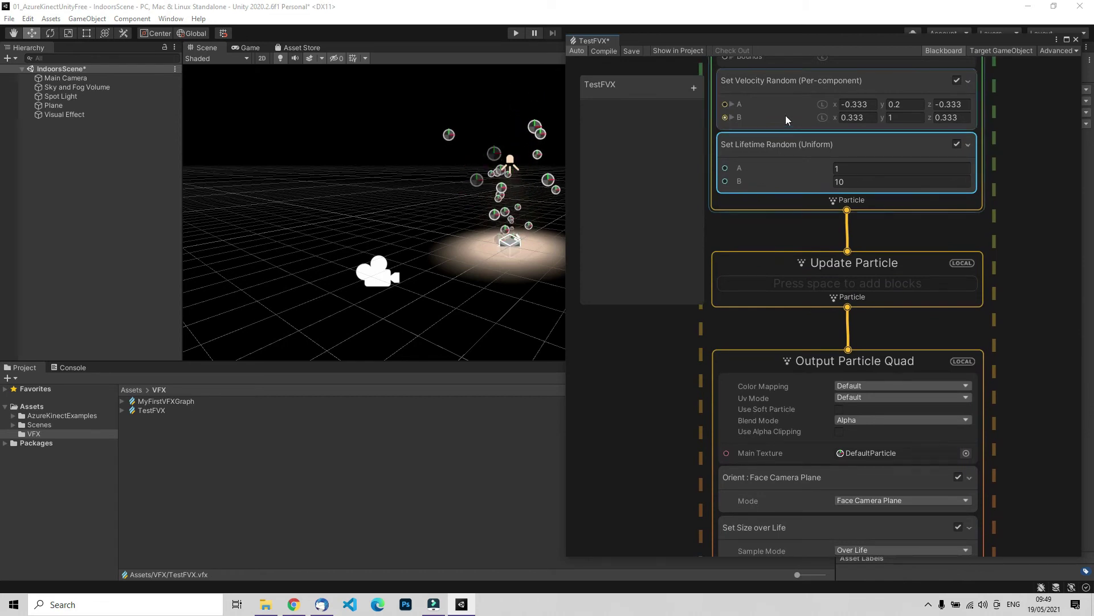
middle_drag(1038, 163, 1049, 208)
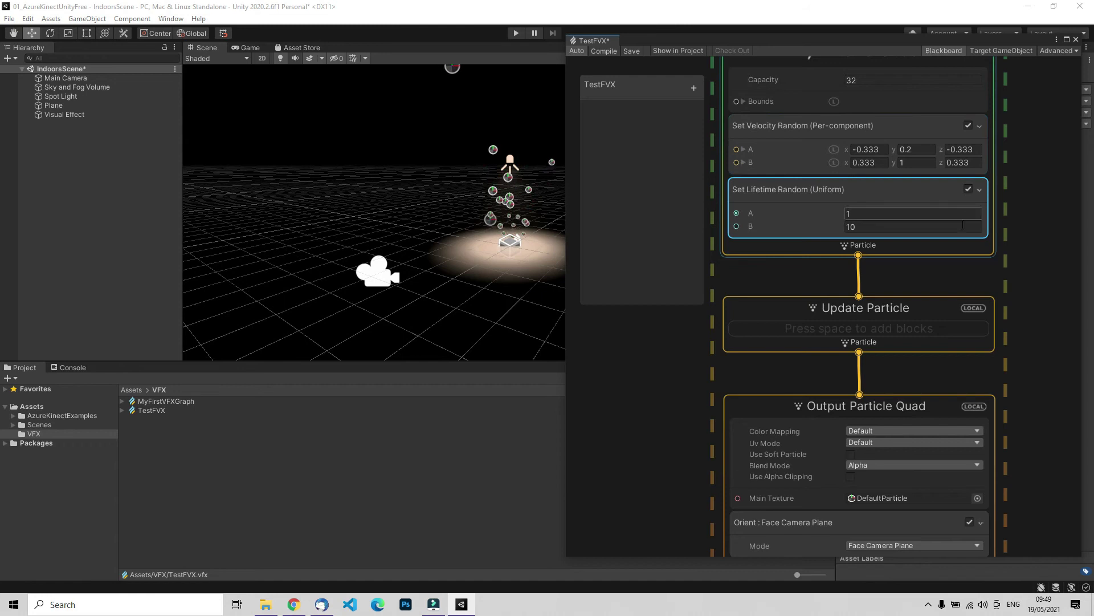
scroll(1035, 216, down, 5)
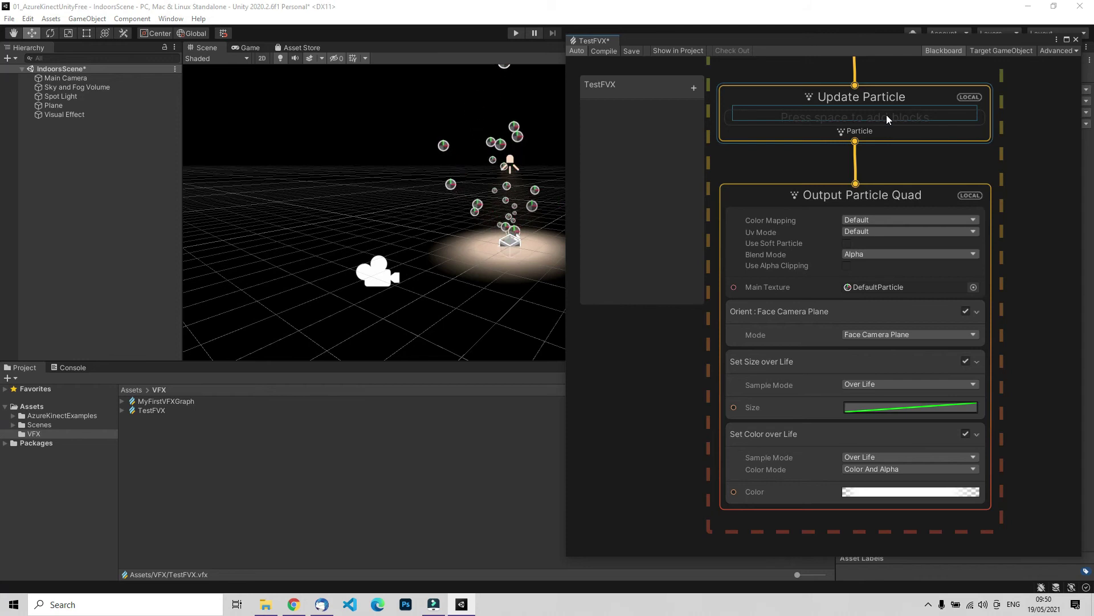
middle_drag(1027, 237, 1034, 161)
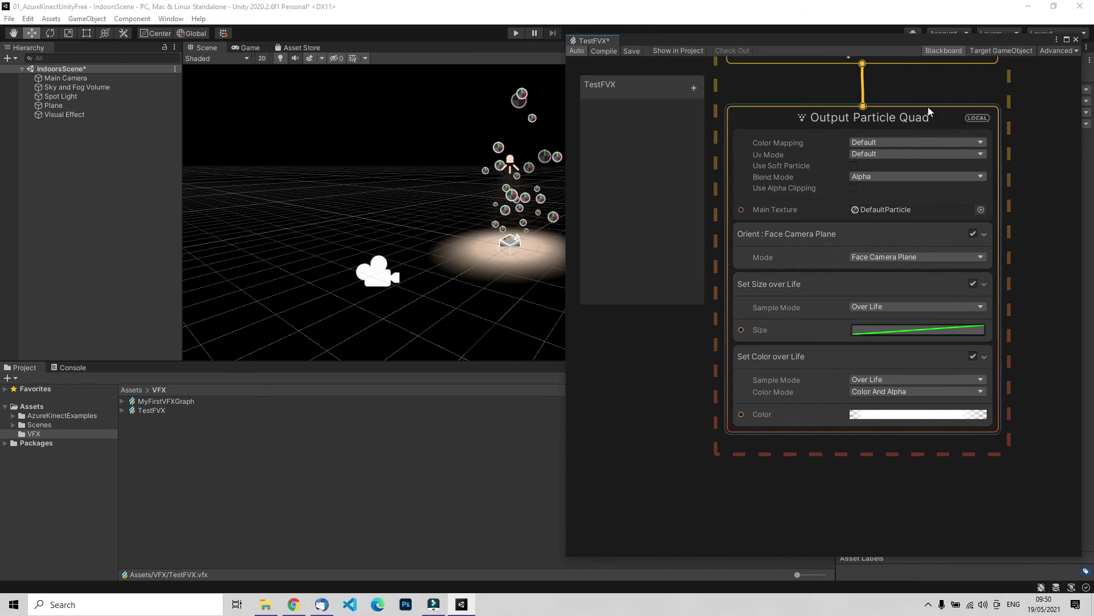
middle_drag(1002, 165, 959, 185)
scroll(960, 186, down, 5)
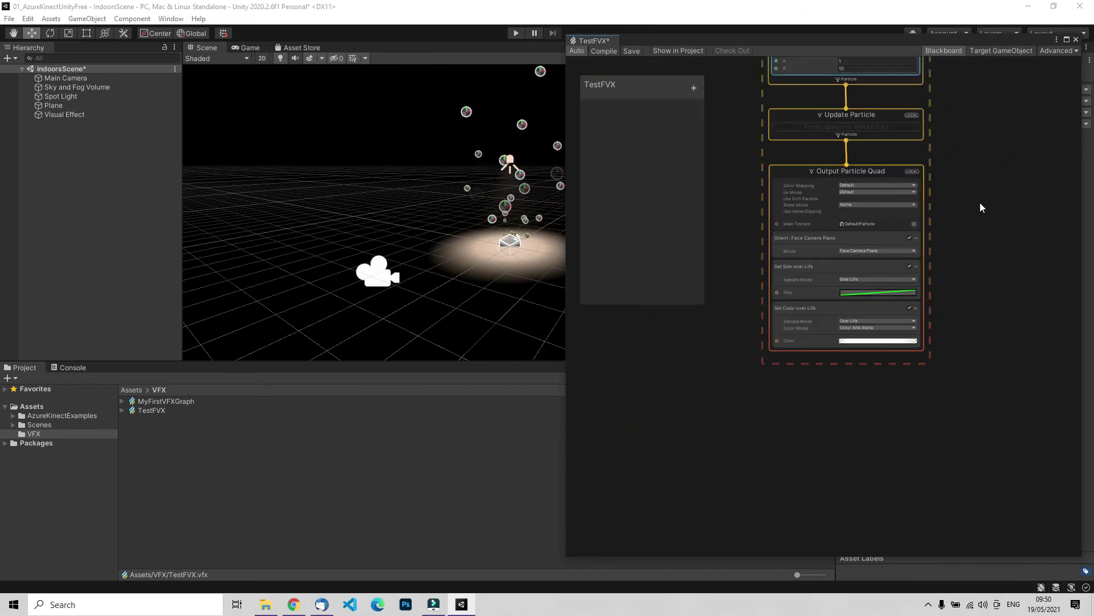
right_click(974, 168)
click(1018, 174)
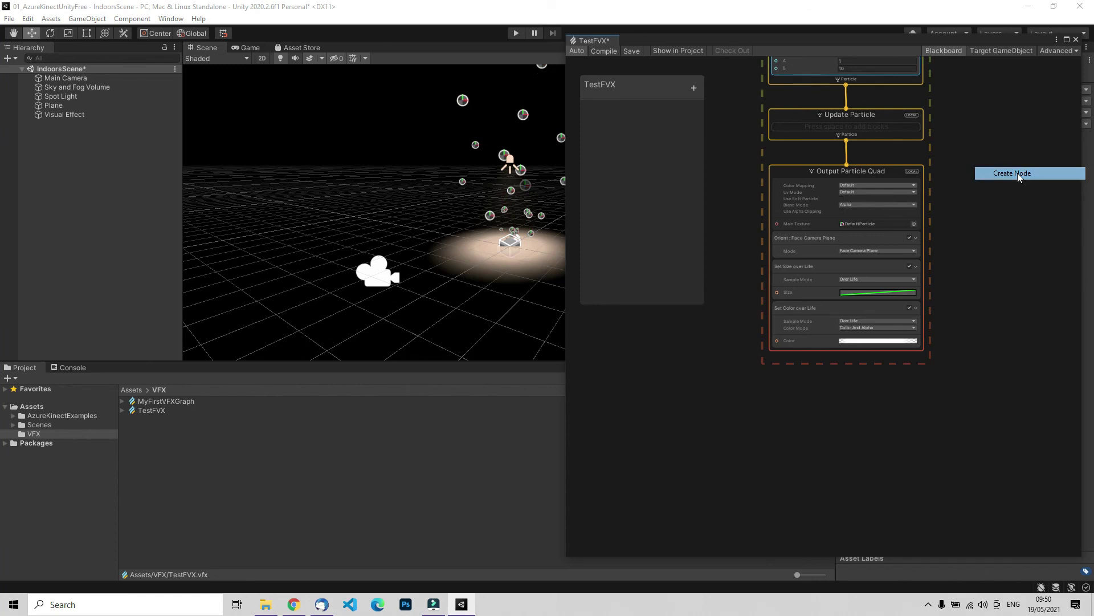
text(oupu)
key(BackSpace)
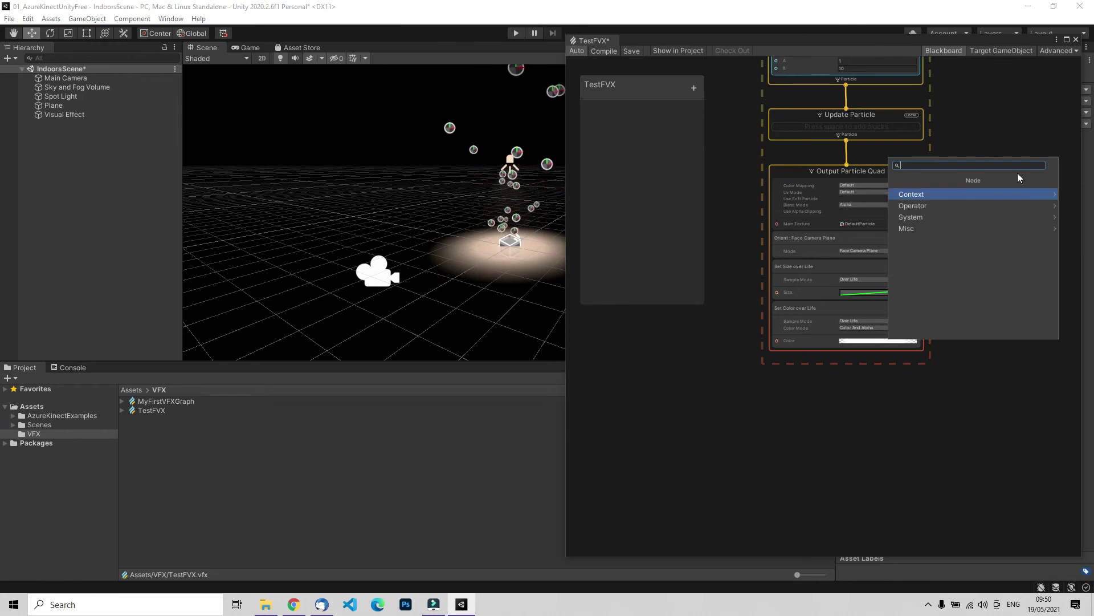
click(984, 137)
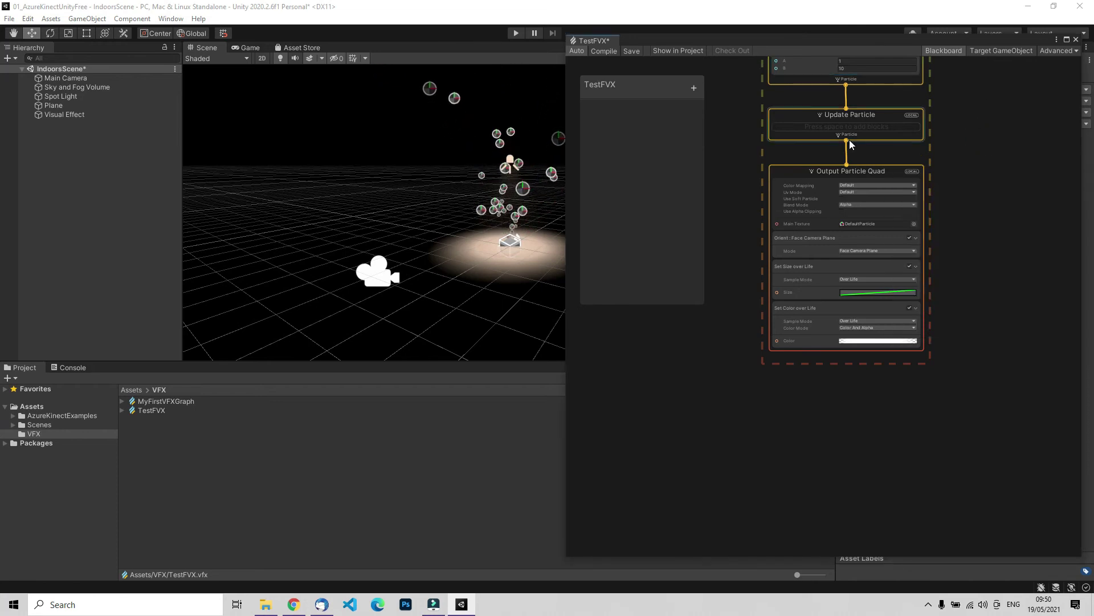
- Browse the output node types that can be connected after the Update Particle context, without adding one
drag(983, 161, 983, 163)
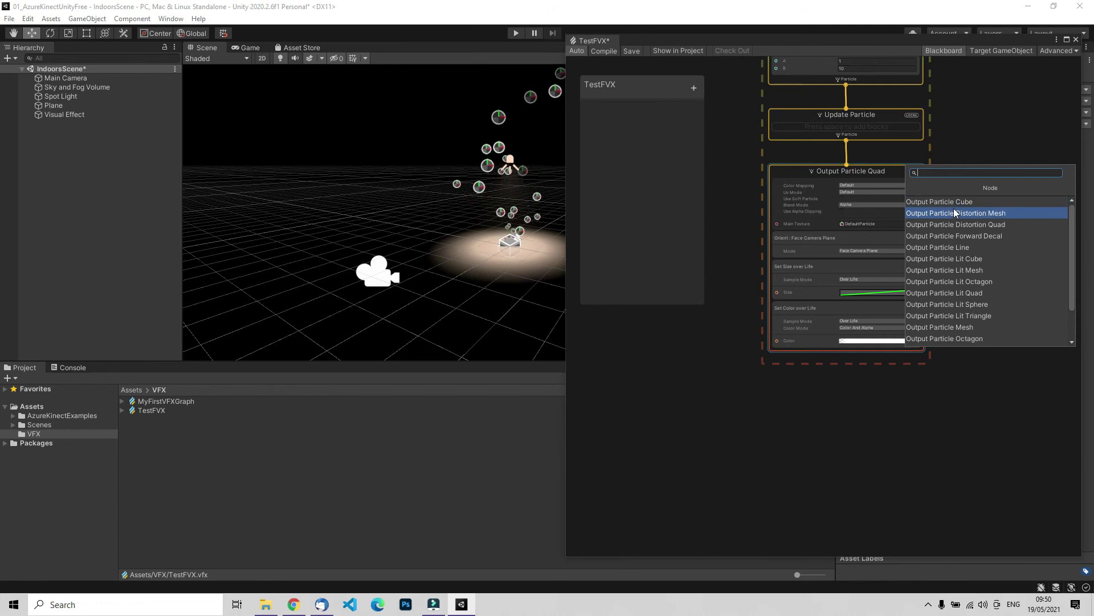
scroll(966, 327, down, 1)
scroll(966, 327, down, 1)
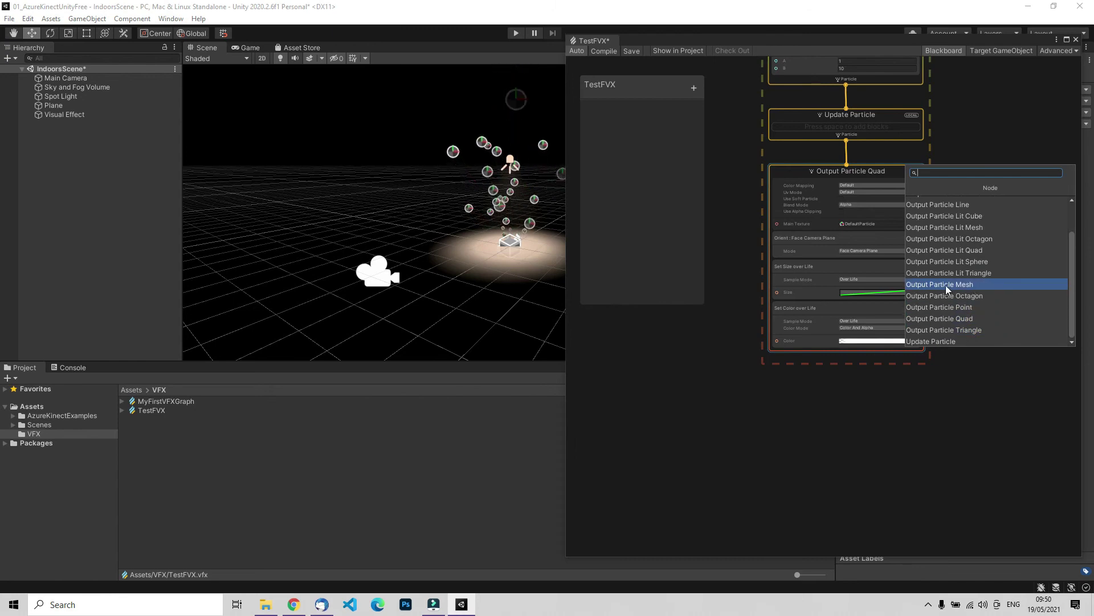
scroll(980, 289, up, 1)
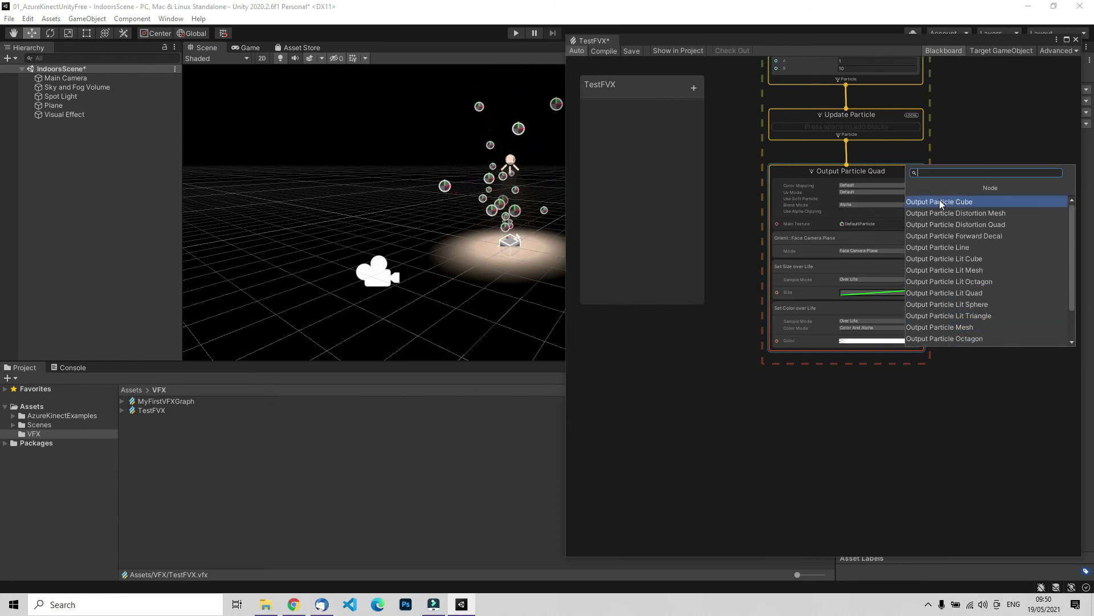
click(956, 145)
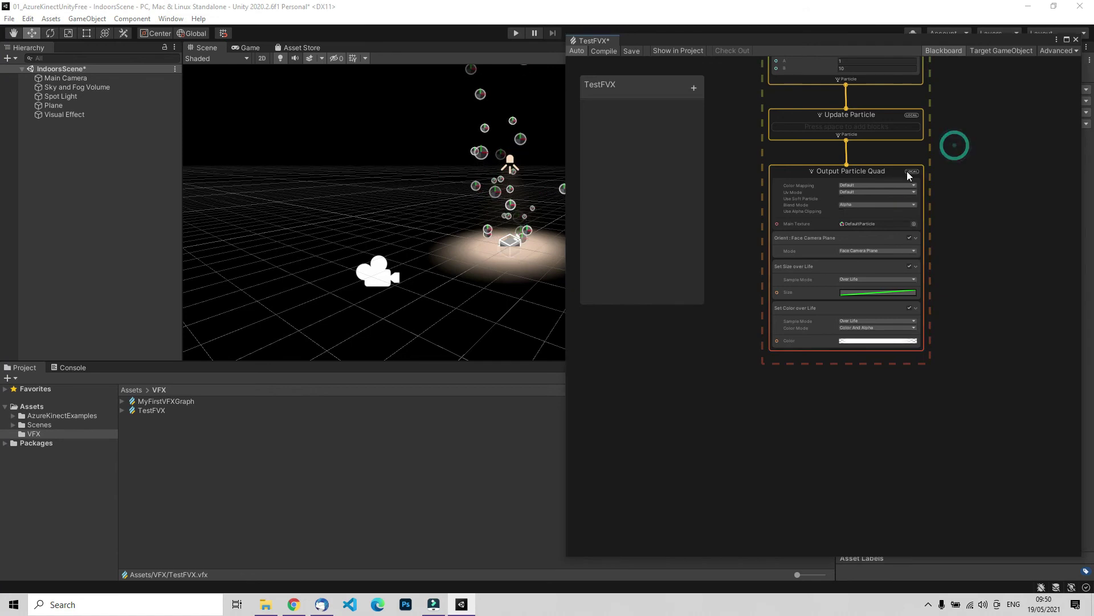
- Set the Main Texture of the Output Particle Quad context to the Dot texture
scroll(840, 201, up, 3)
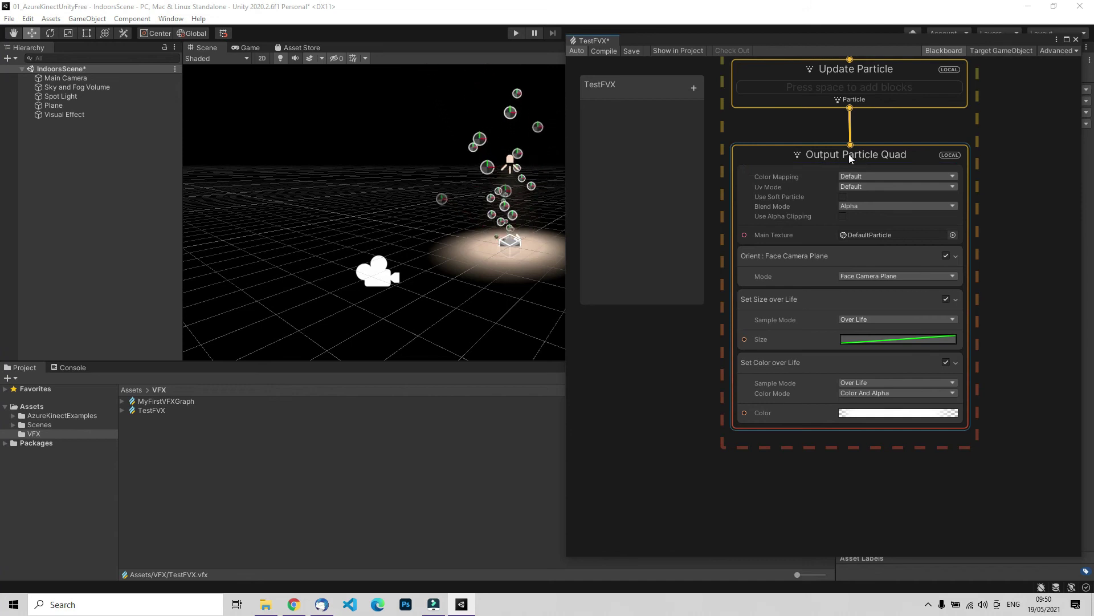
click(953, 234)
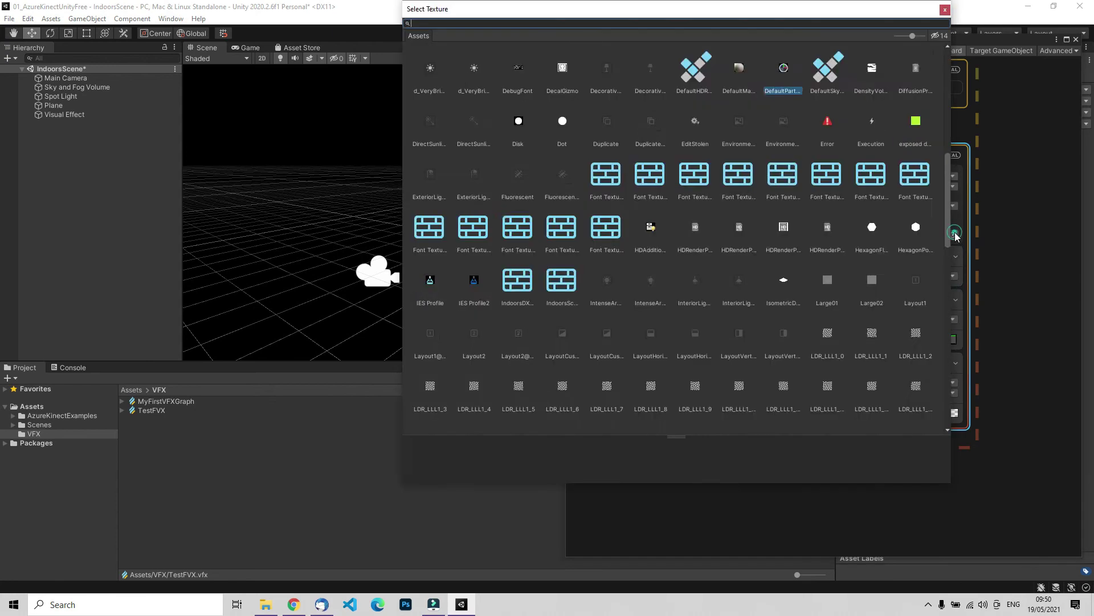
click(562, 128)
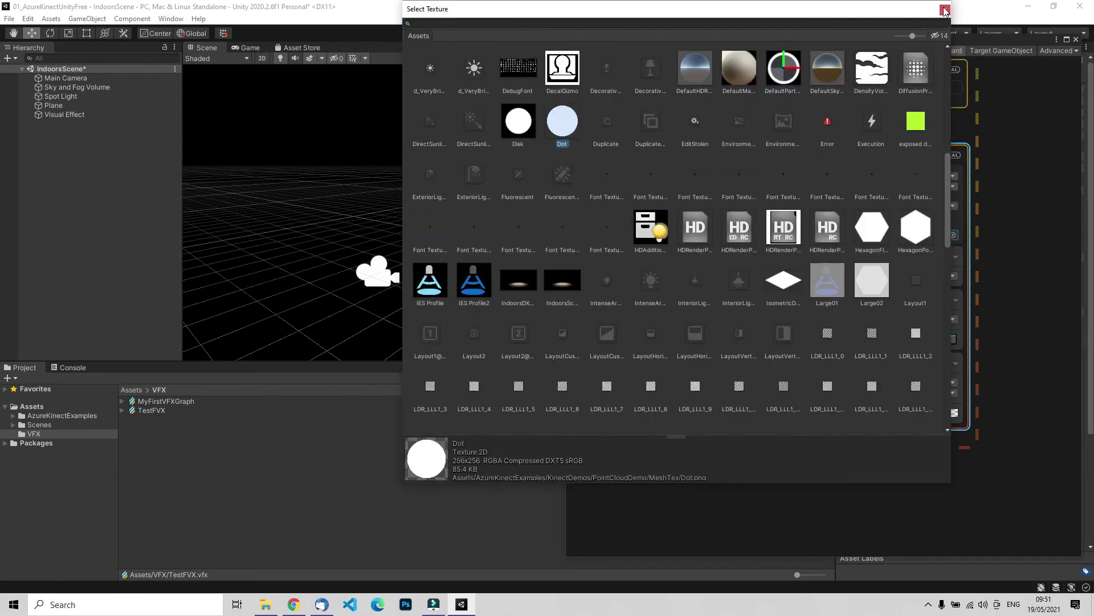
scroll(734, 205, up, 10)
scroll(734, 205, down, 11)
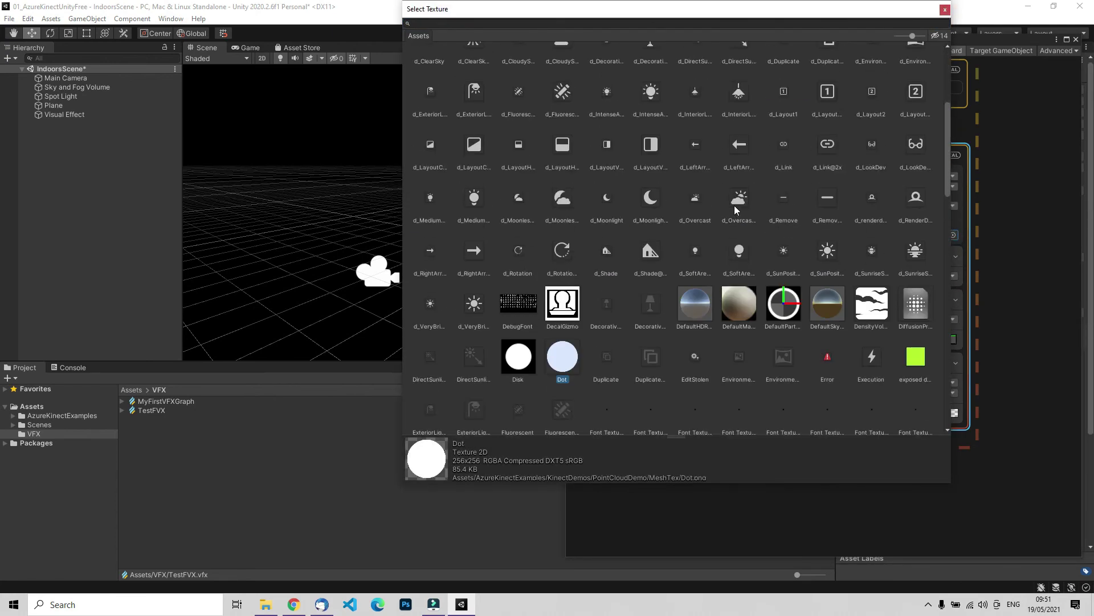
click(944, 10)
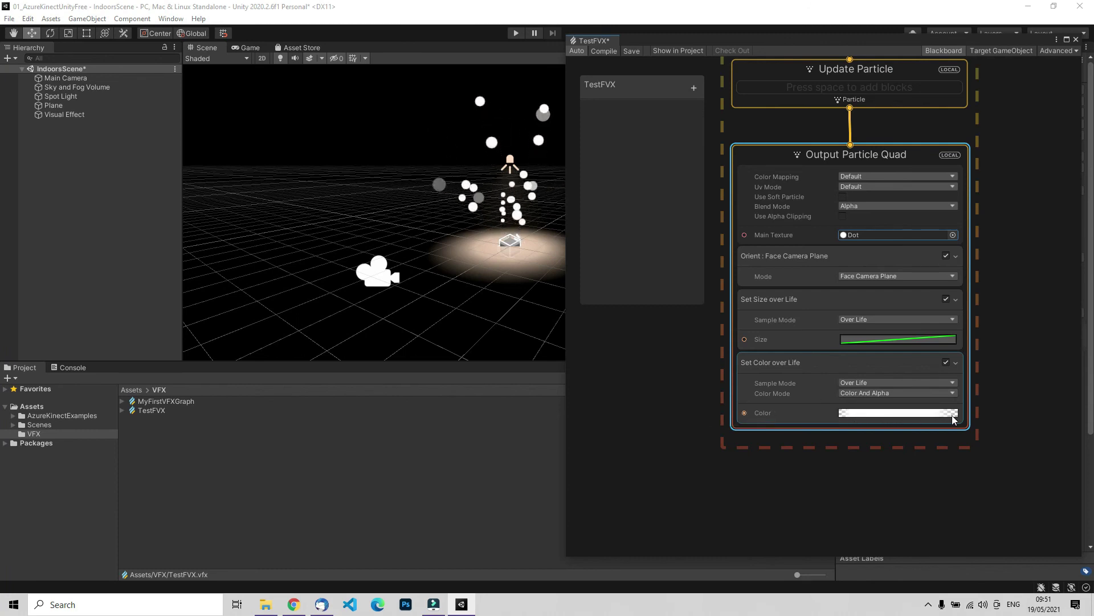
- Inspect the color gradient of the Set Color over Life block and close it without changes
click(897, 415)
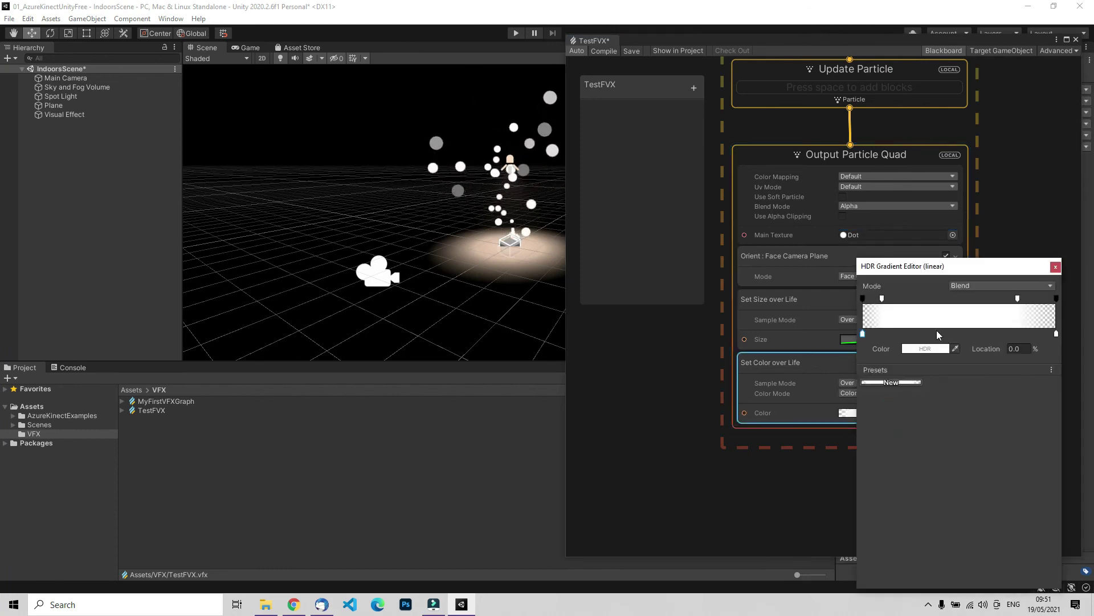
click(1056, 267)
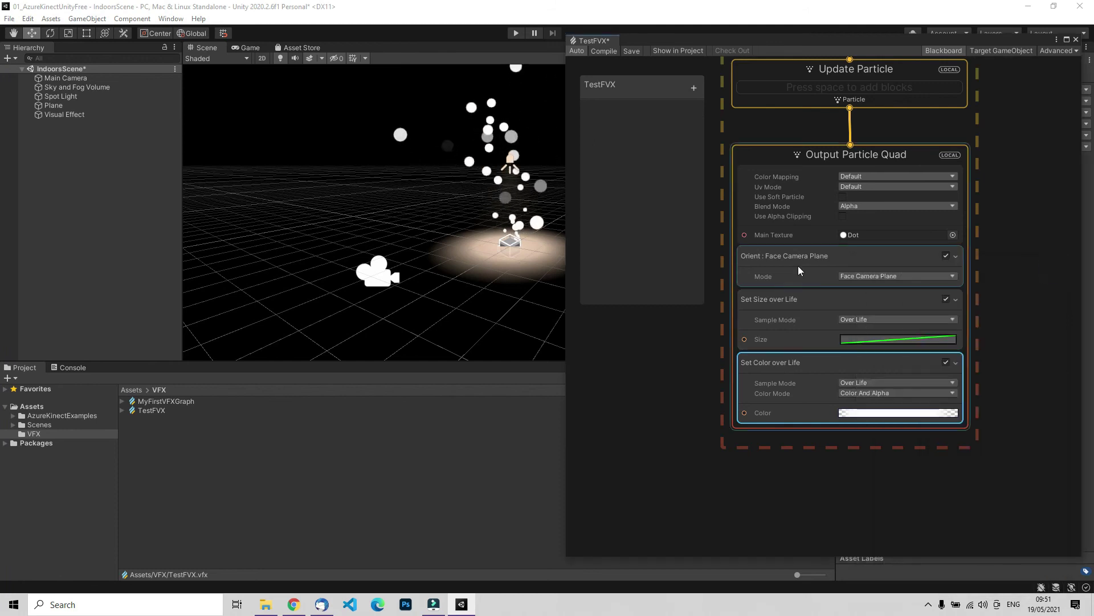
scroll(997, 286, down, 4)
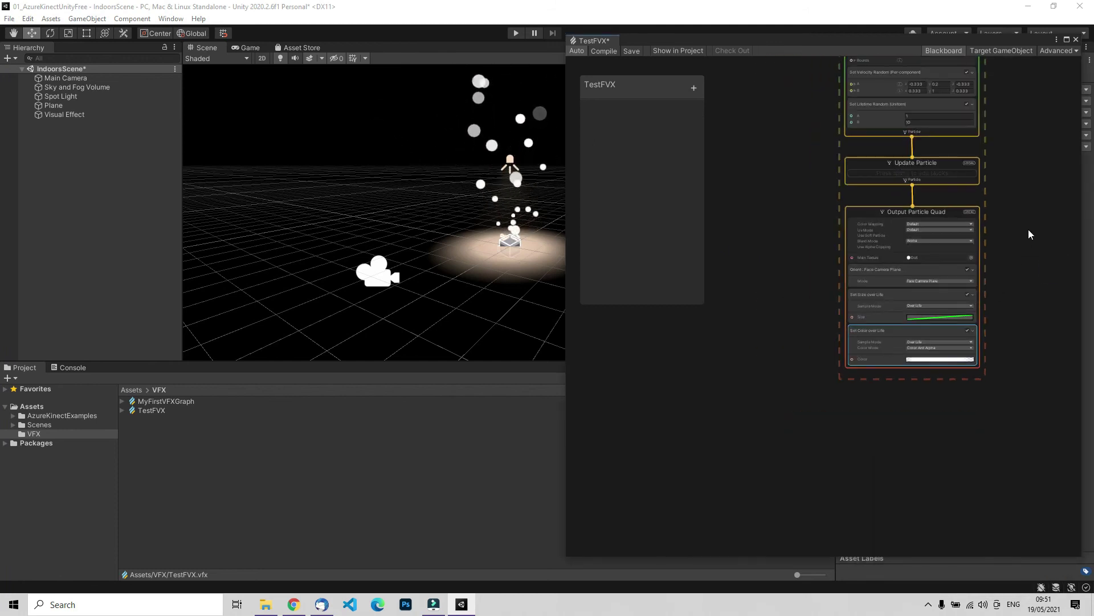
- Examine the full particle graph from the Spawn context through Initialize and Update Particle to Output Particle Quad
scroll(1029, 231, down, 5)
middle_drag(972, 261, 939, 255)
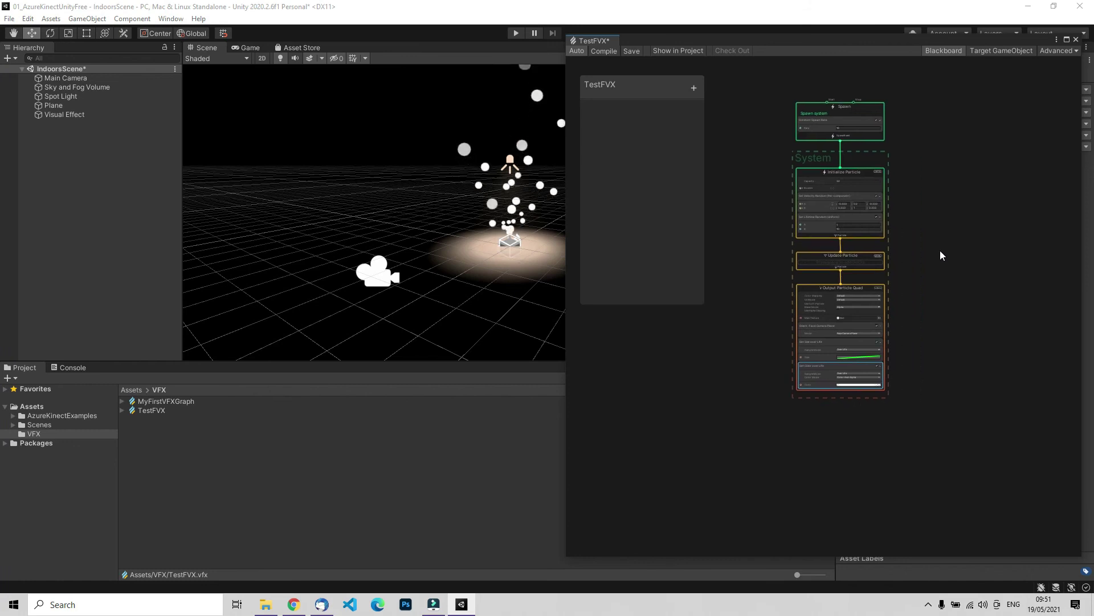
scroll(944, 251, up, 3)
middle_drag(921, 295, 958, 248)
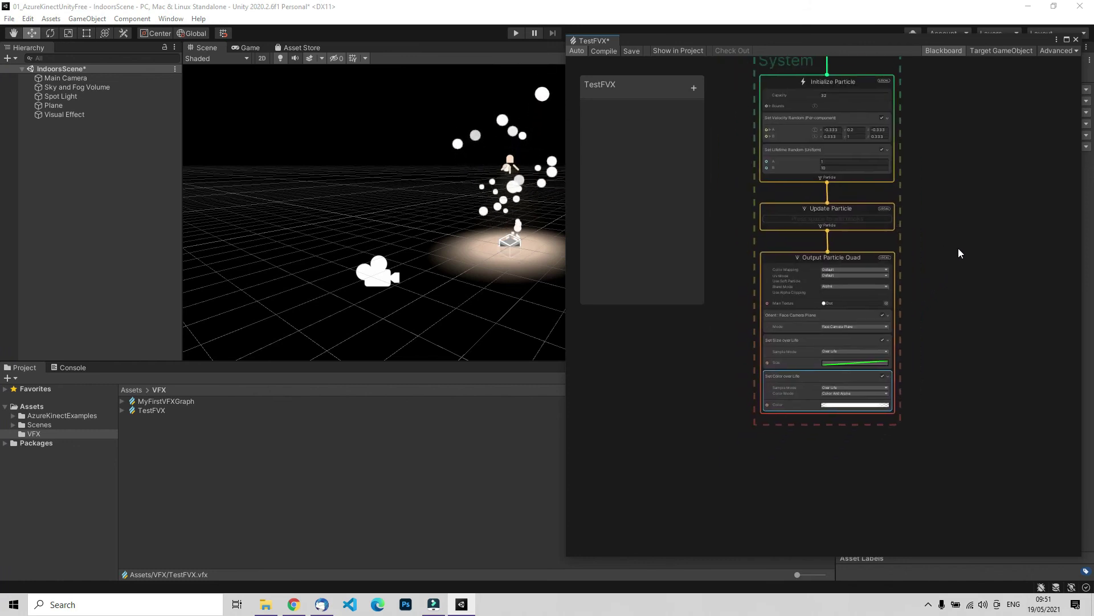
scroll(959, 245, down, 3)
middle_drag(964, 188, 957, 240)
scroll(958, 239, up, 5)
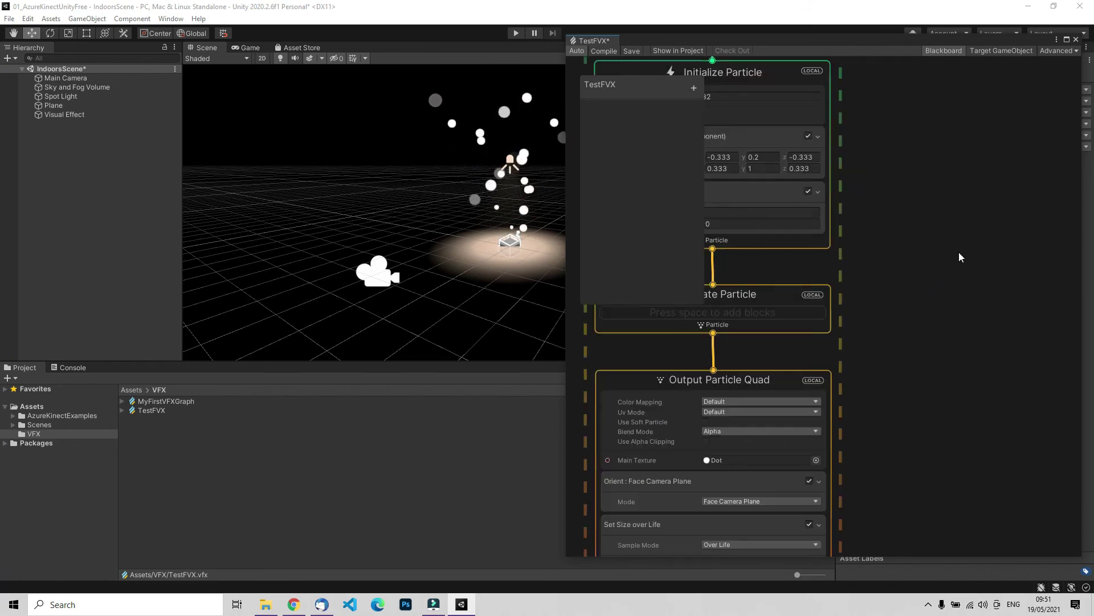
middle_drag(894, 261, 1036, 222)
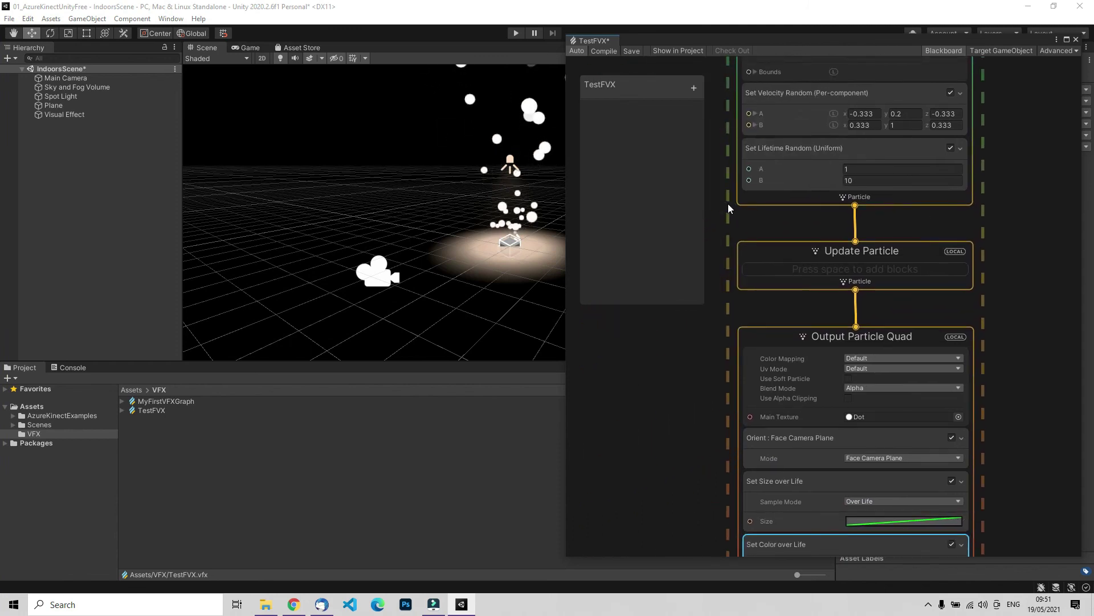
middle_drag(723, 220, 764, 282)
scroll(750, 208, down, 8)
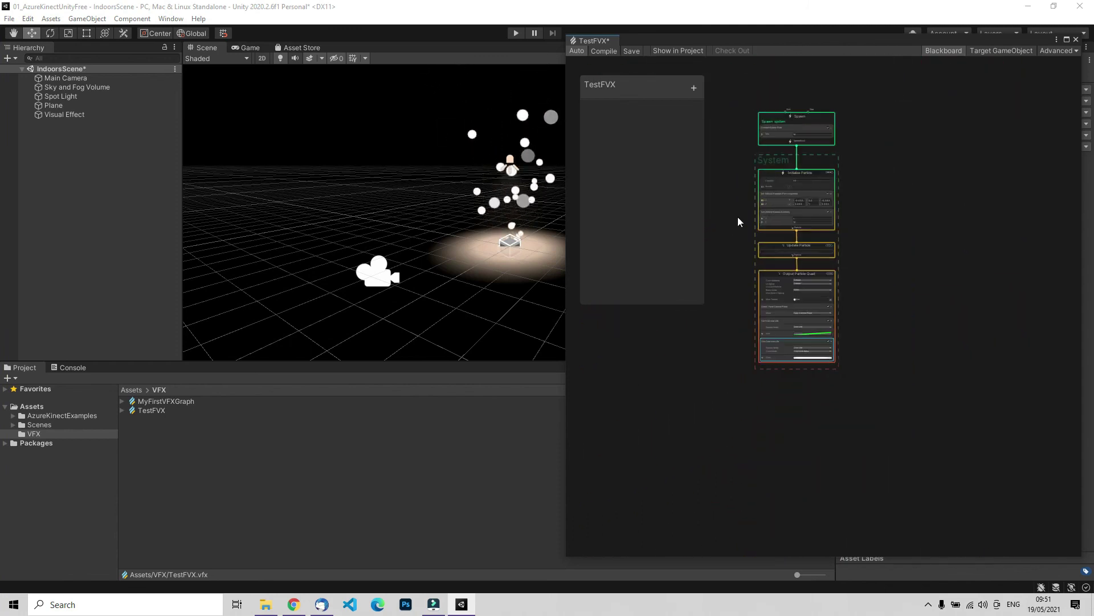
scroll(737, 221, up, 8)
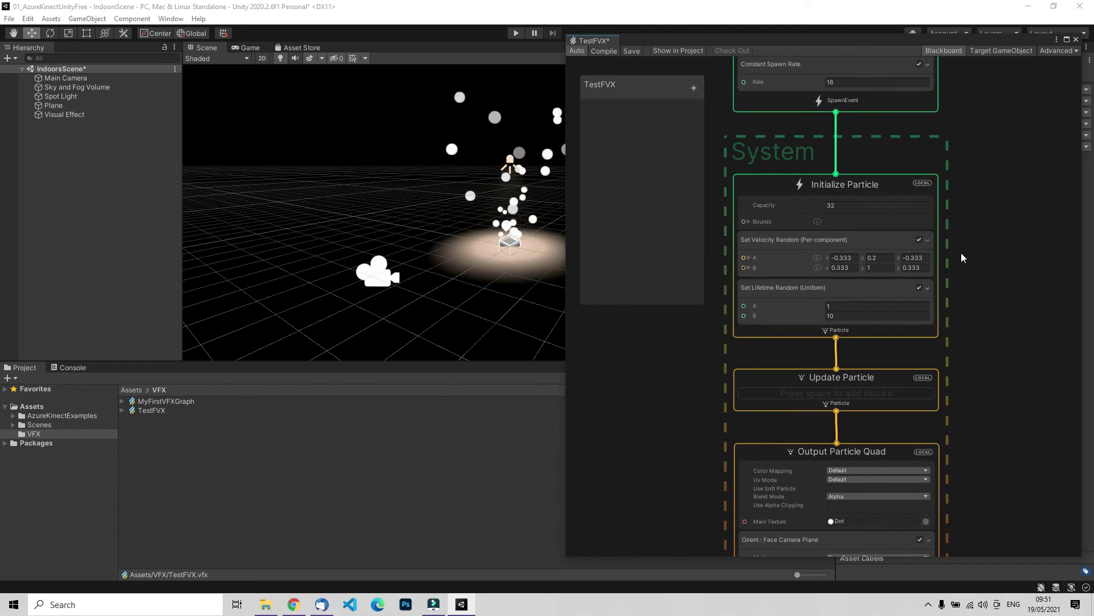
- Browse the node types that can be connected after the Spawn context, without adding one
scroll(980, 244, up, 2)
scroll(980, 244, down, 3)
middle_drag(981, 244, 1014, 224)
scroll(1011, 172, down, 1)
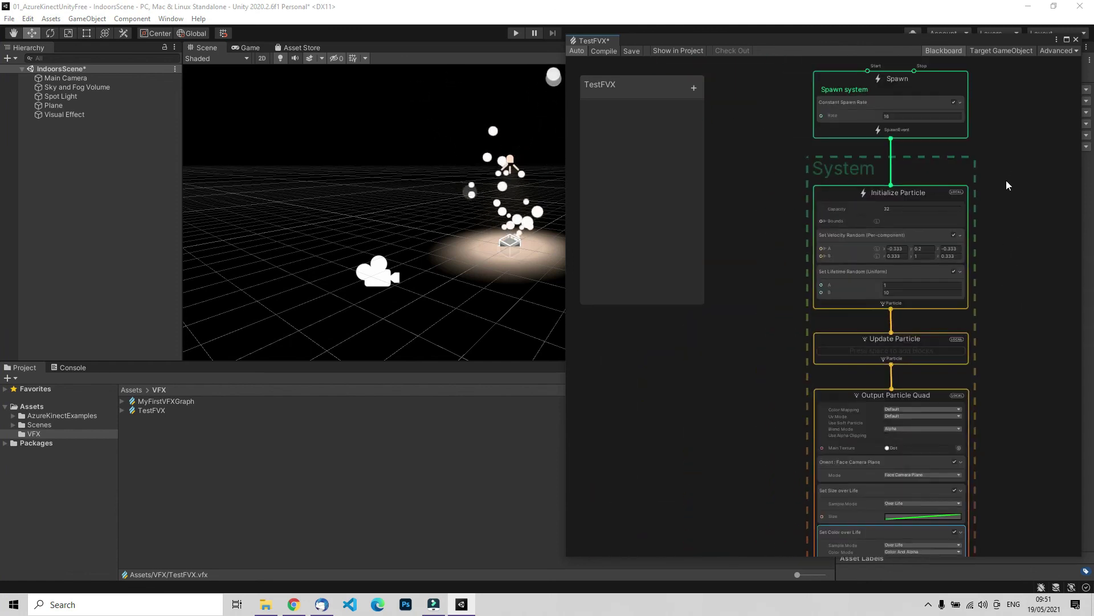
drag(891, 139, 1038, 186)
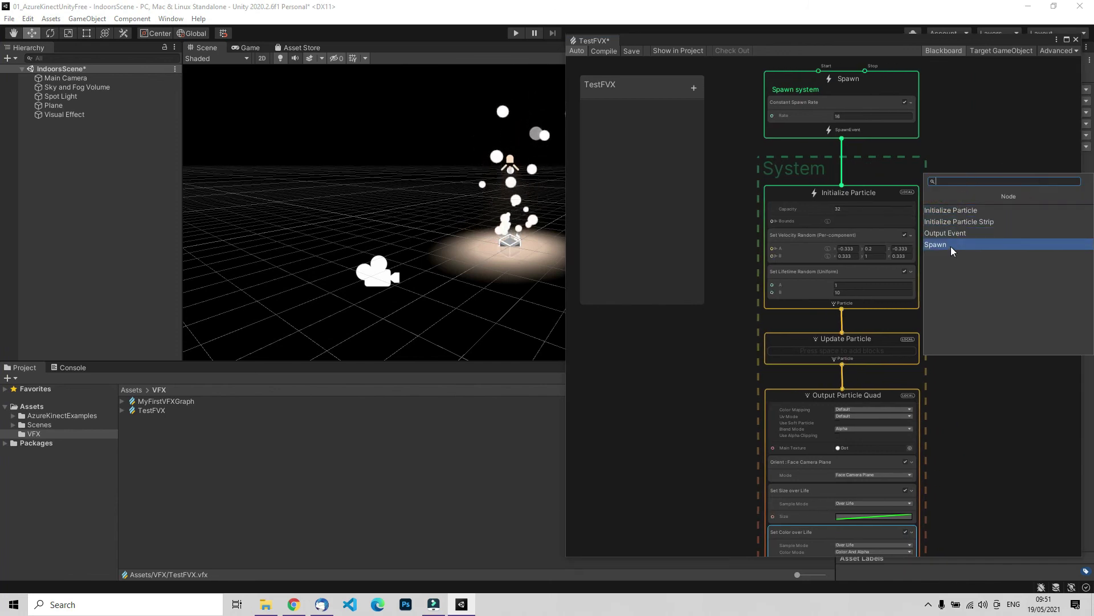
click(972, 147)
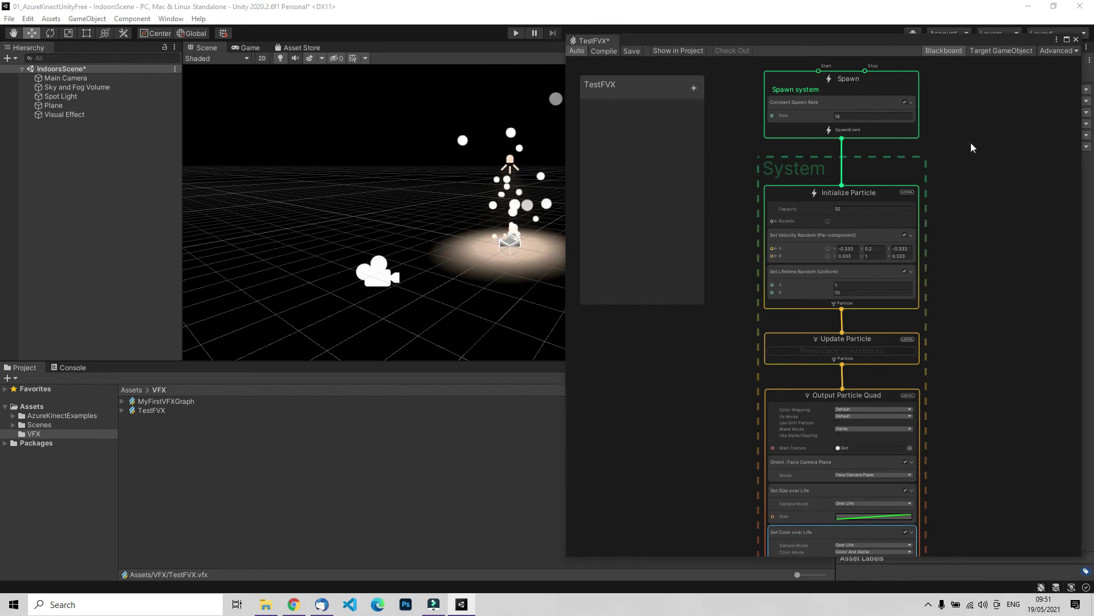
- Browse the block categories available for the Output Particle Quad context, including the Output blocks, without adding one
scroll(969, 269, down, 2)
middle_drag(978, 319, 981, 162)
scroll(990, 253, up, 3)
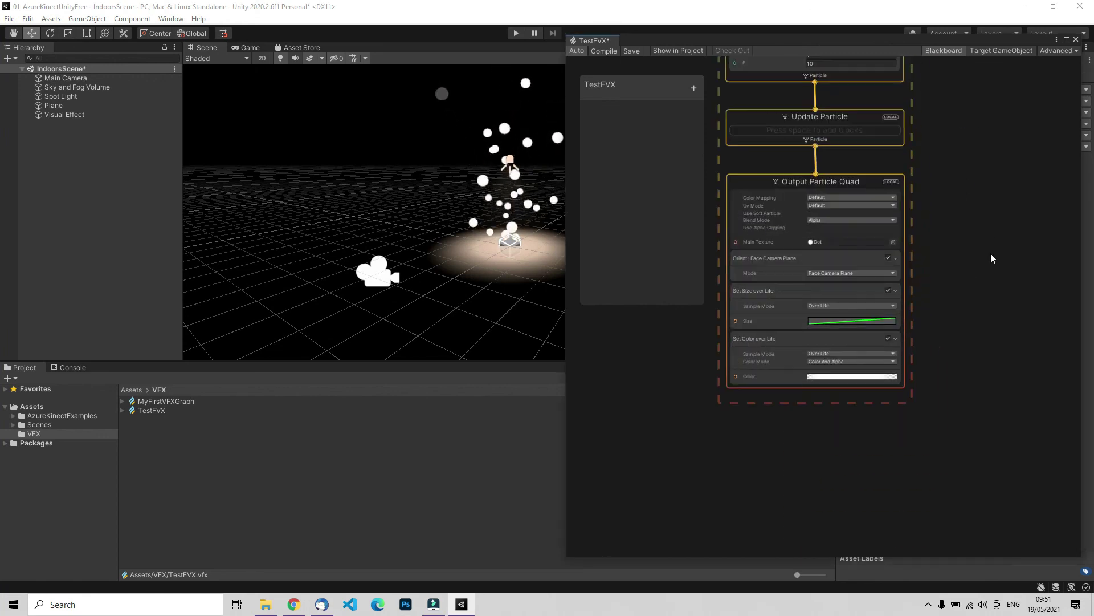
middle_drag(972, 218, 1001, 228)
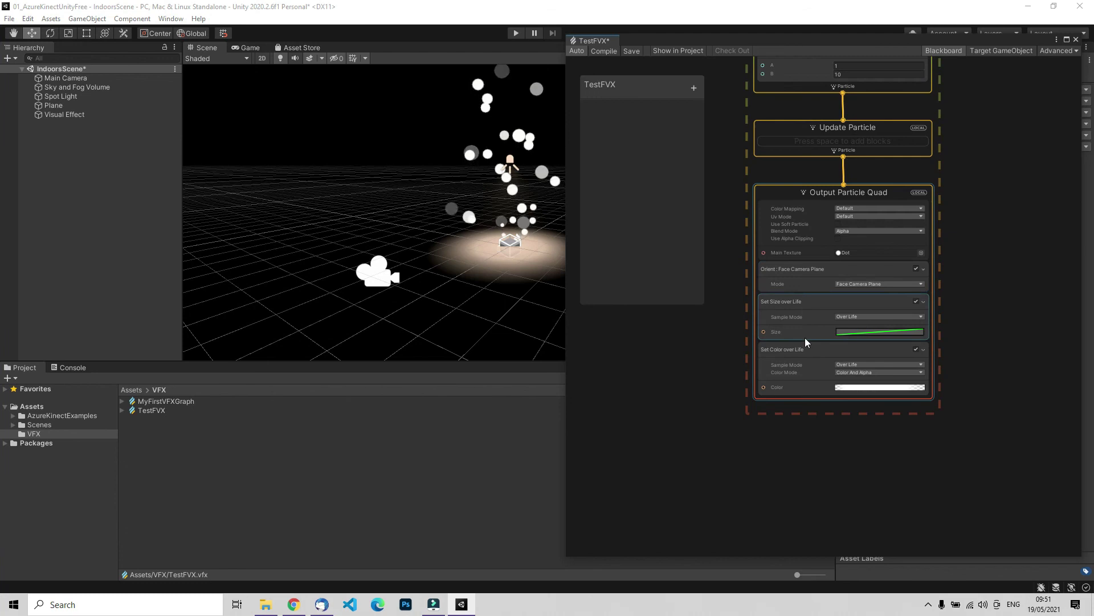
right_click(813, 357)
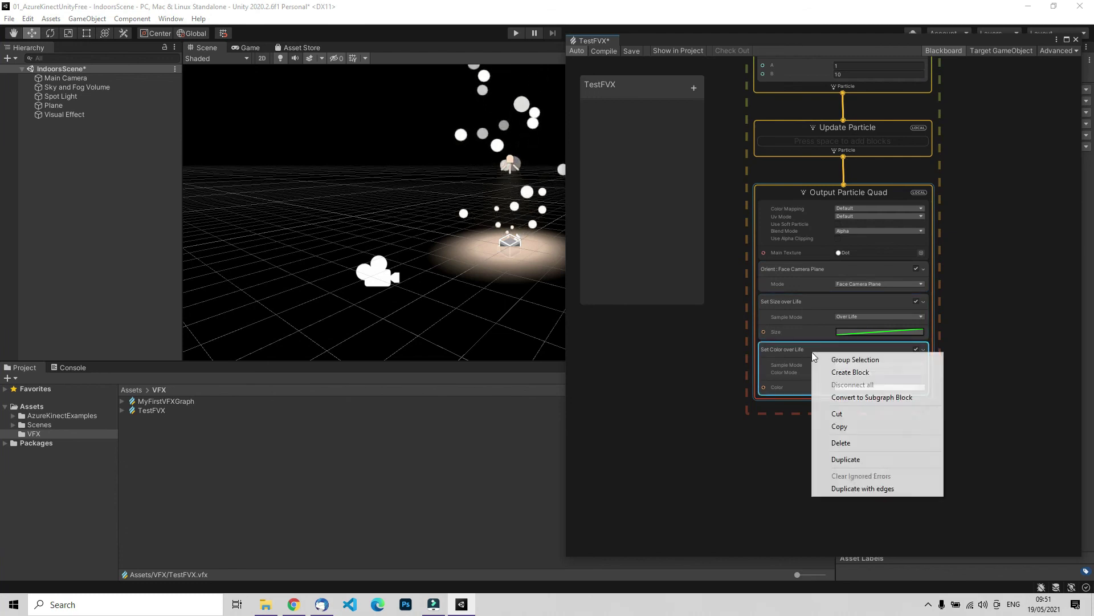
click(847, 373)
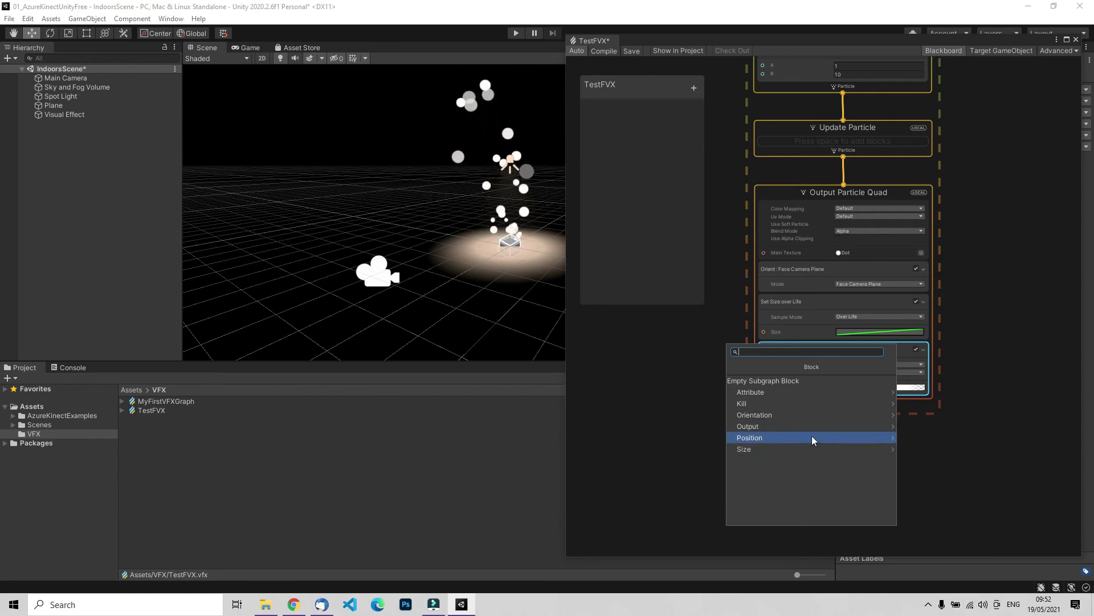
click(870, 427)
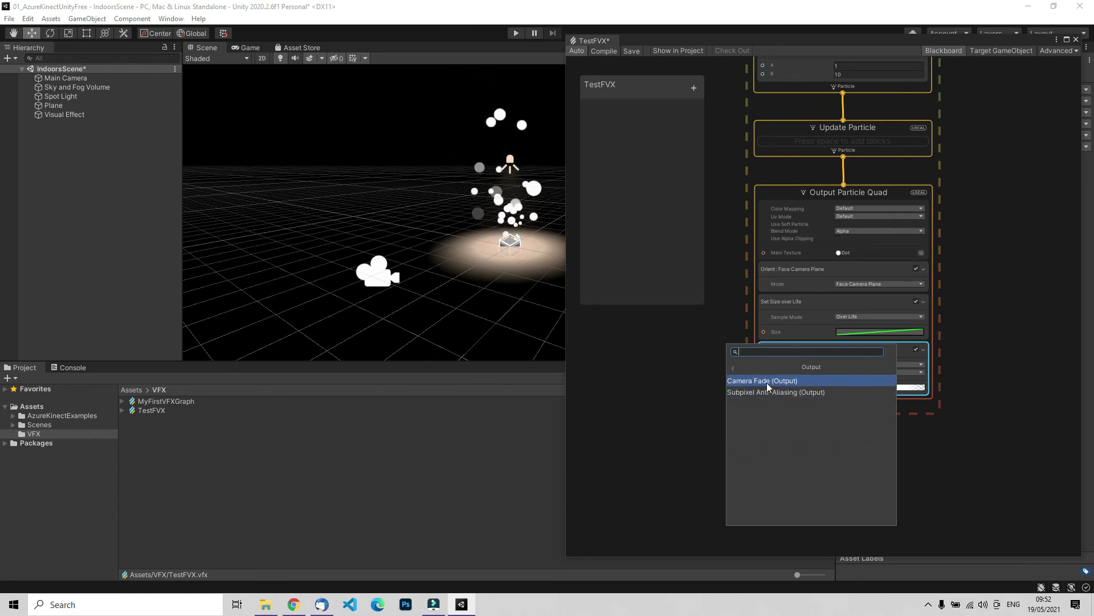
click(1009, 345)
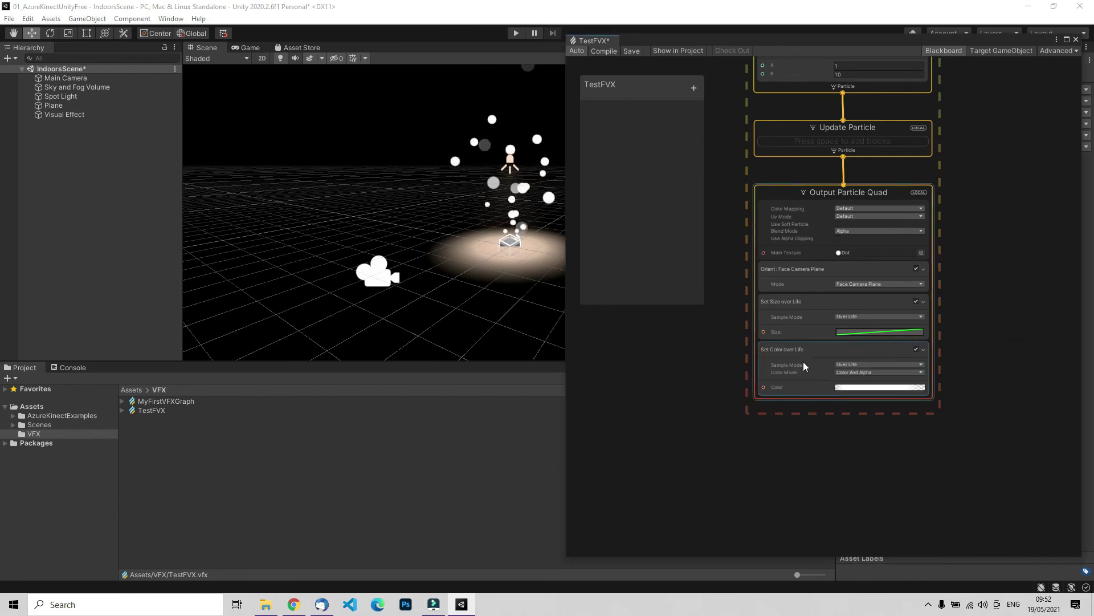
scroll(977, 173, down, 3)
middle_drag(974, 190, 955, 317)
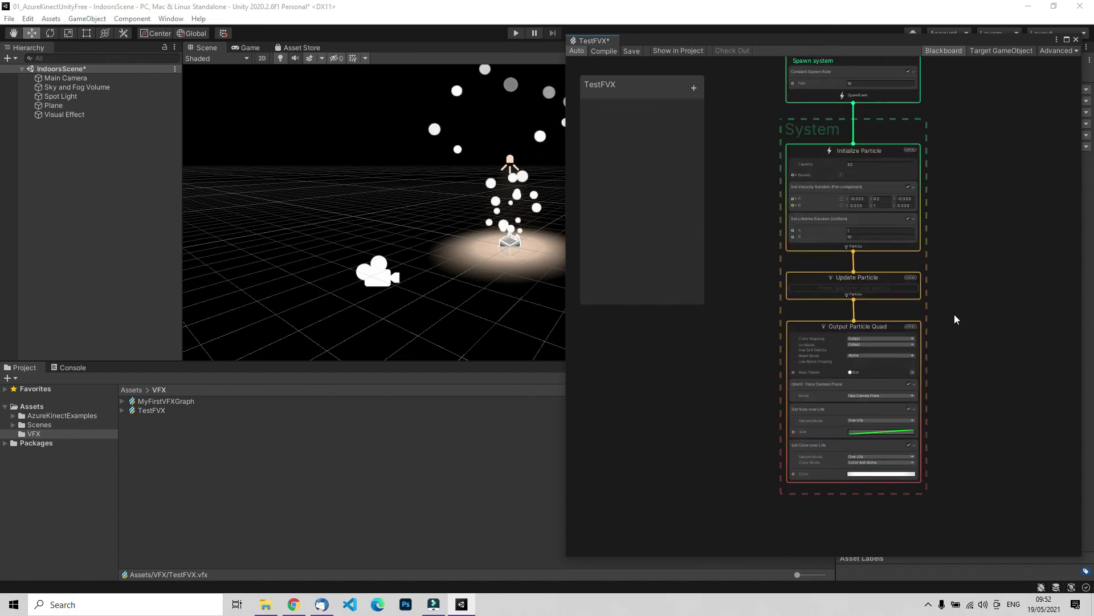
middle_drag(983, 173, 962, 185)
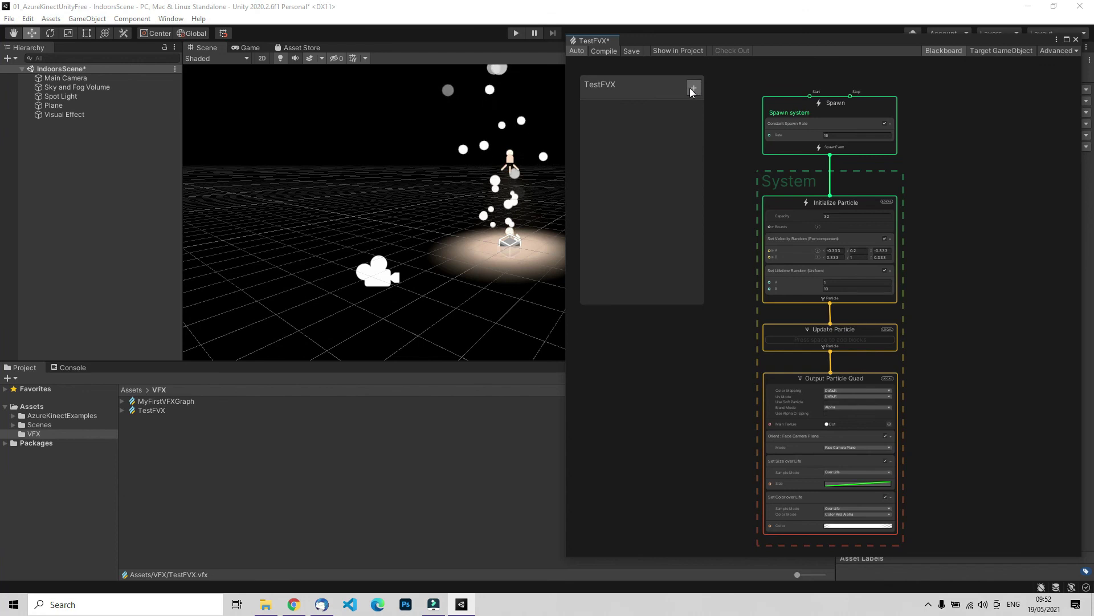
- Close the TestFVX graph window and save the scene
drag(878, 41, 822, 64)
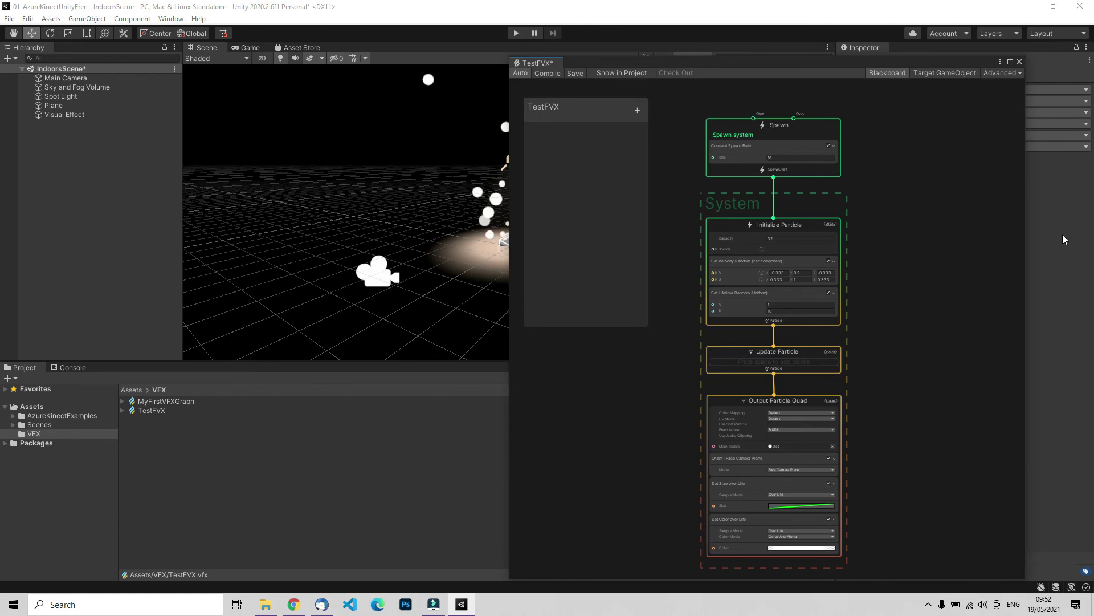
scroll(764, 314, up, 4)
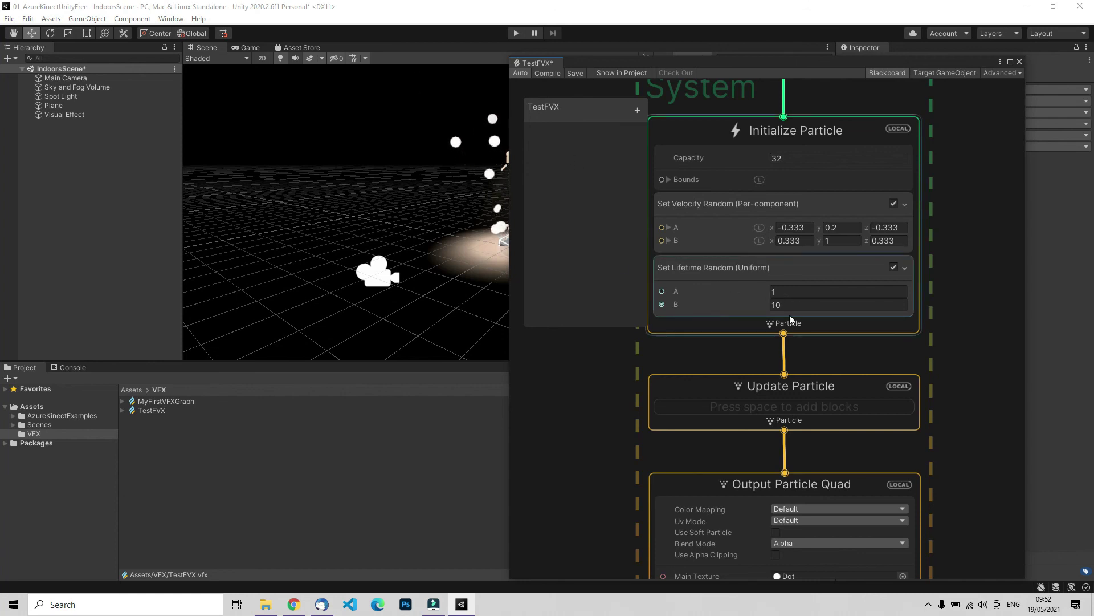
drag(895, 61, 839, 62)
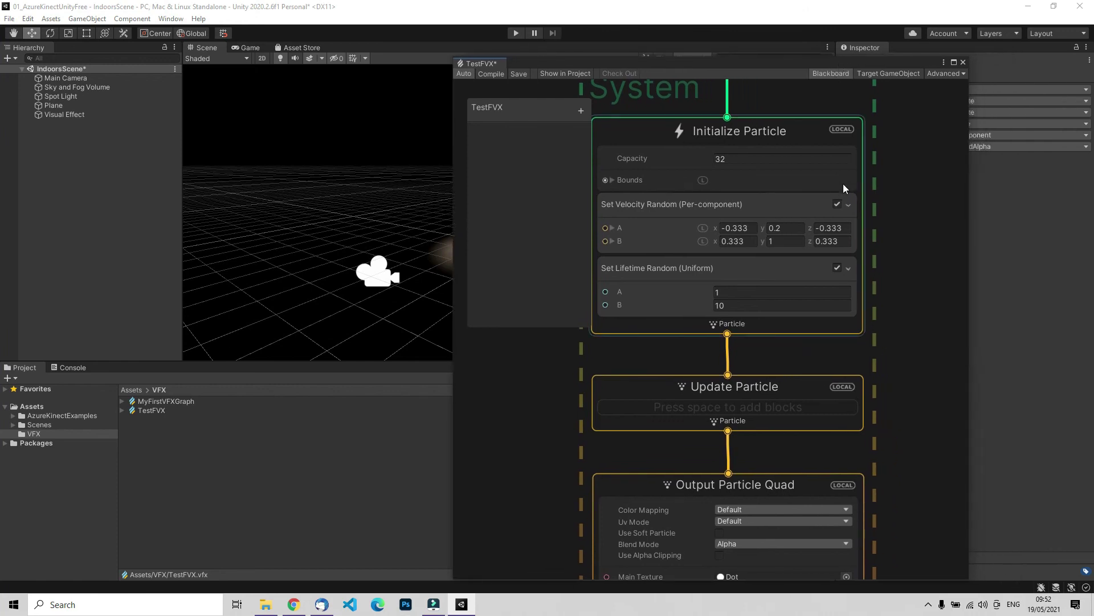
click(963, 61)
key(ctrl+s)
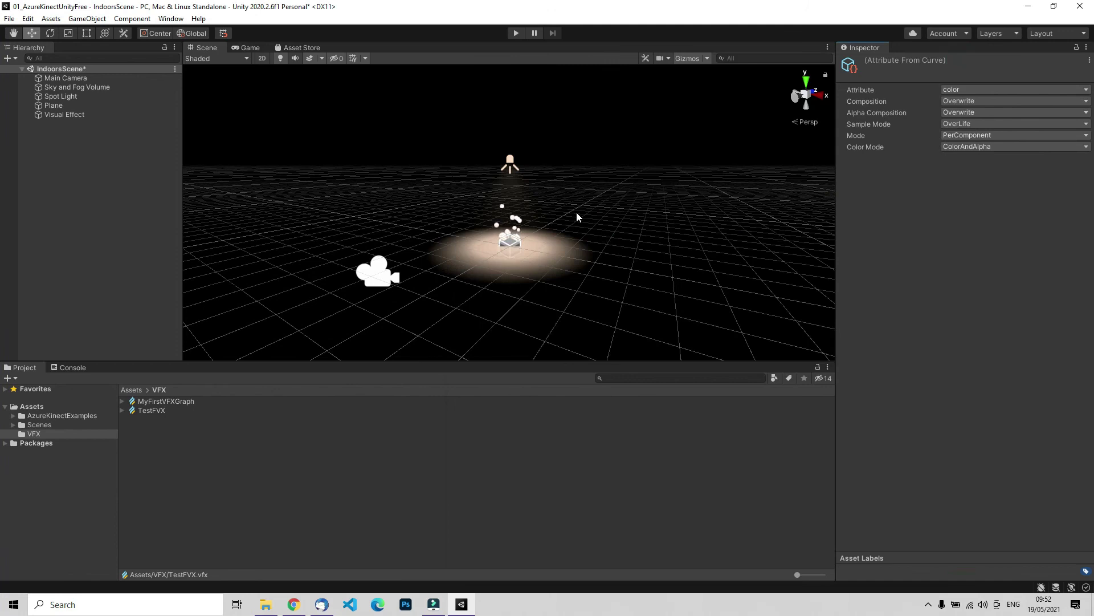